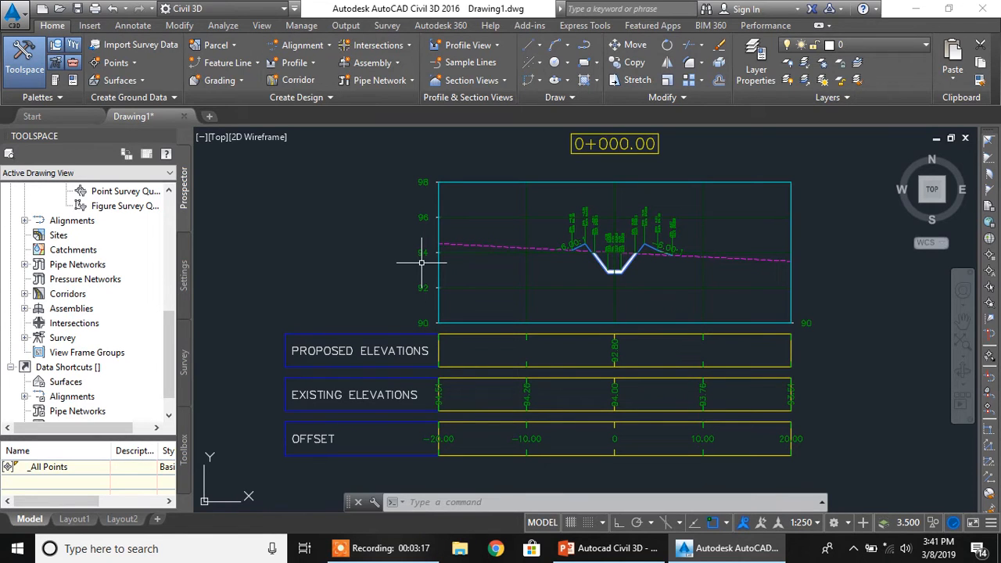
Examine the channel cross-section, its labels, and the elevation and offset bands in the section view at station 0+000.00.
scroll(629, 276, "up", 7)
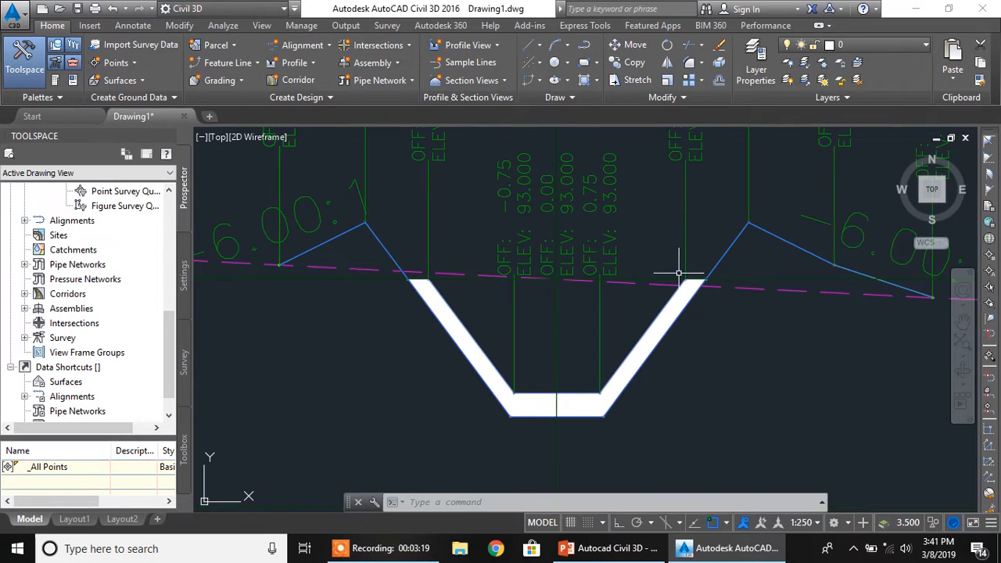
mouse_move(482, 352)
middle_mouse_down()
mouse_move(492, 273)
mouse_move(475, 292)
mouse_move(490, 313)
middle_mouse_up()
scroll(474, 277, "down", 4)
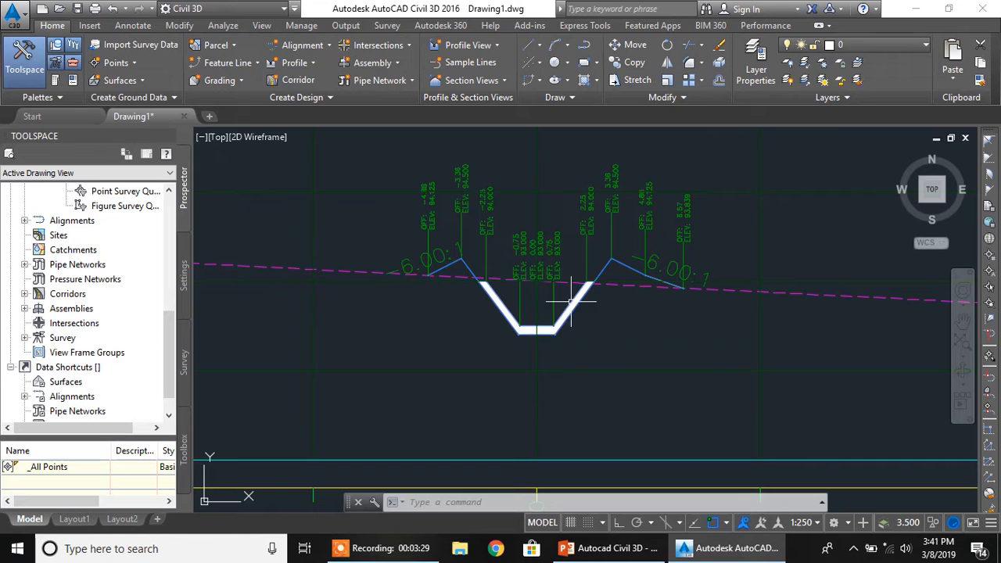
mouse_move(320, 331)
middle_mouse_down()
mouse_move(340, 294)
mouse_move(354, 304)
middle_mouse_up()
scroll(362, 297, "down", 3)
scroll(436, 216, "up", 2)
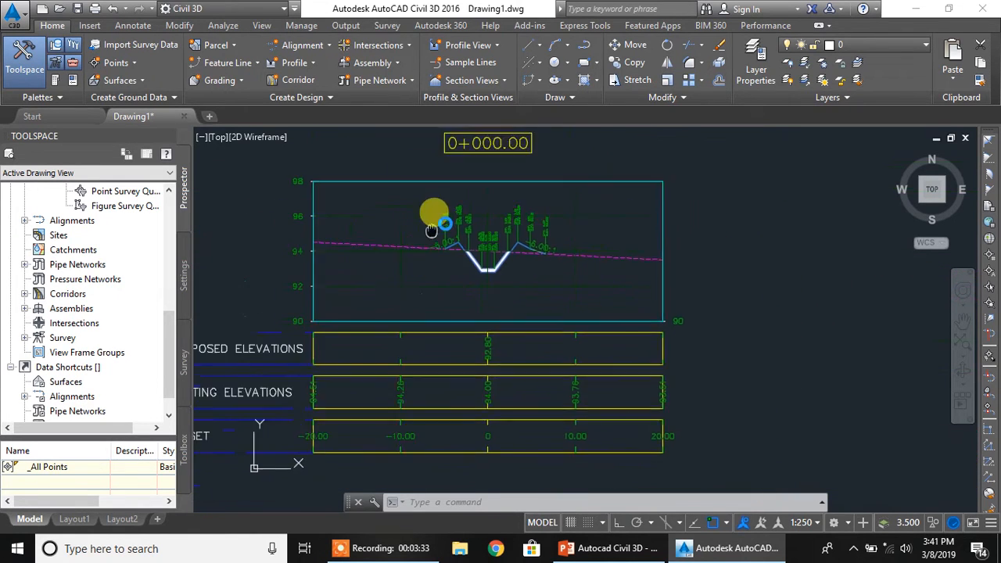
scroll(439, 248, "down", 2)
middle_click_drag(462, 354, 438, 300)
middle_click_drag(392, 334, 467, 323)
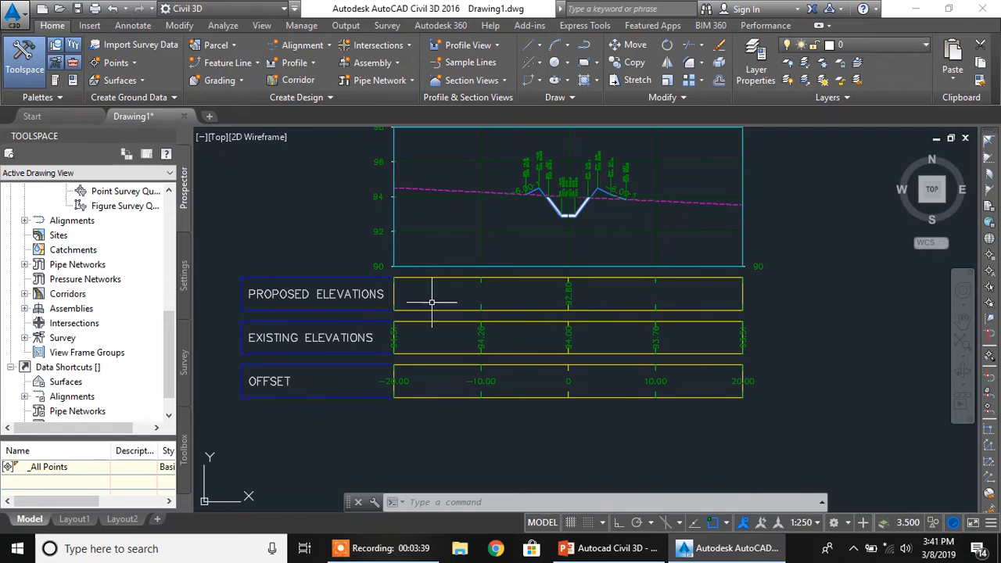
middle_click_drag(575, 356, 589, 421)
scroll(567, 383, "up", 3)
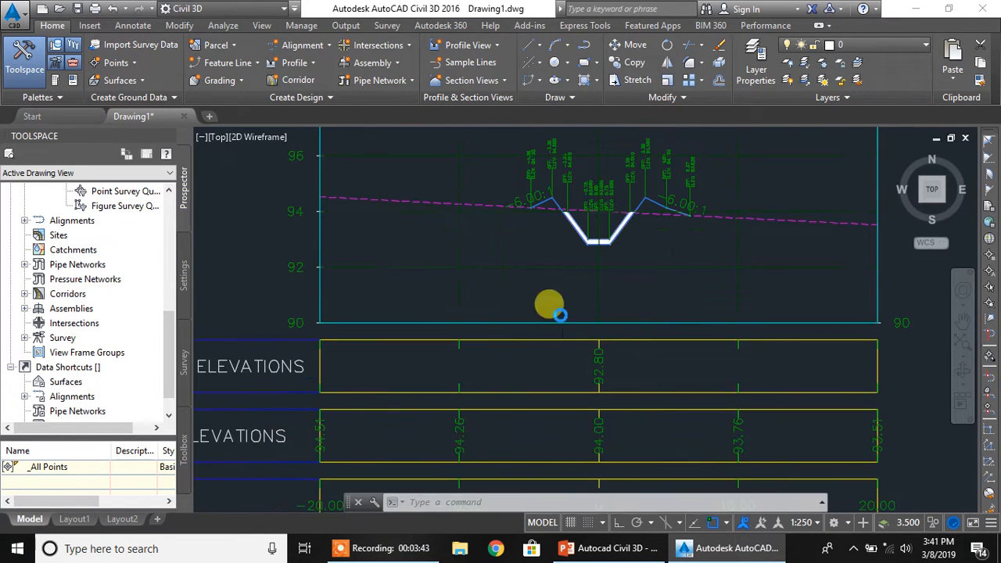
scroll(548, 306, "down", 3)
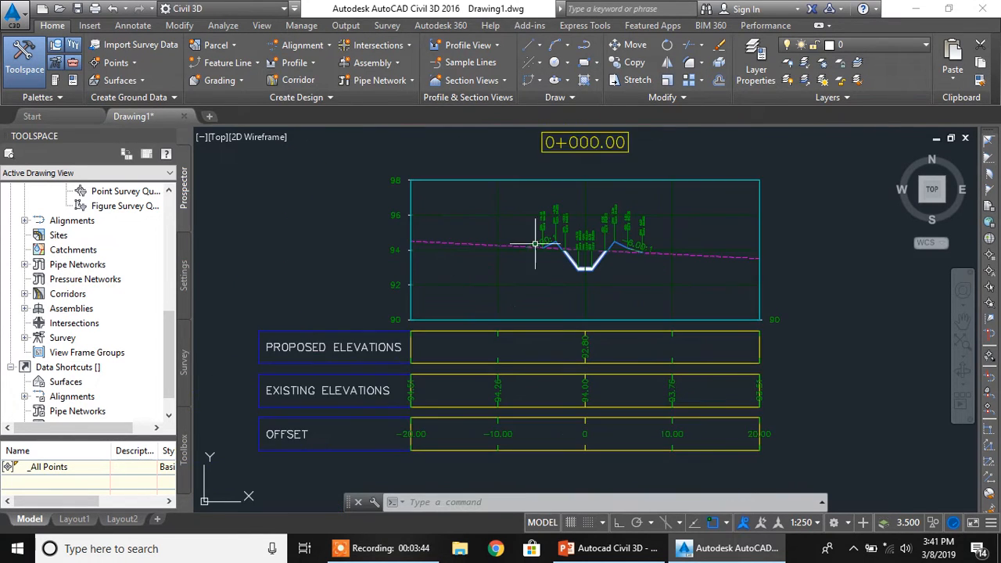
Set the bottom horizontal axis's major and minor tick intervals to 5 m in the Road Section section view style.
left_click(493, 197)
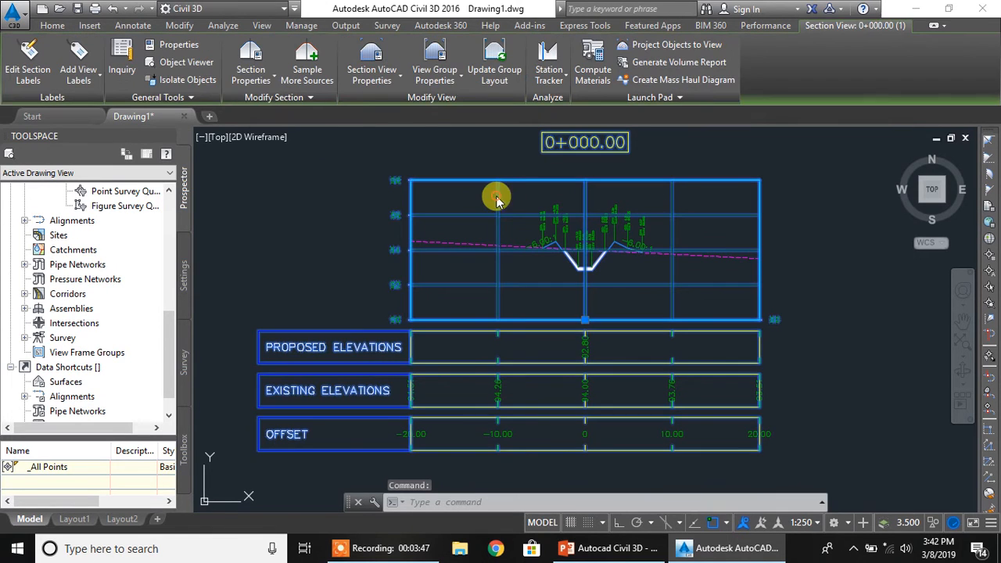
right_click(496, 197)
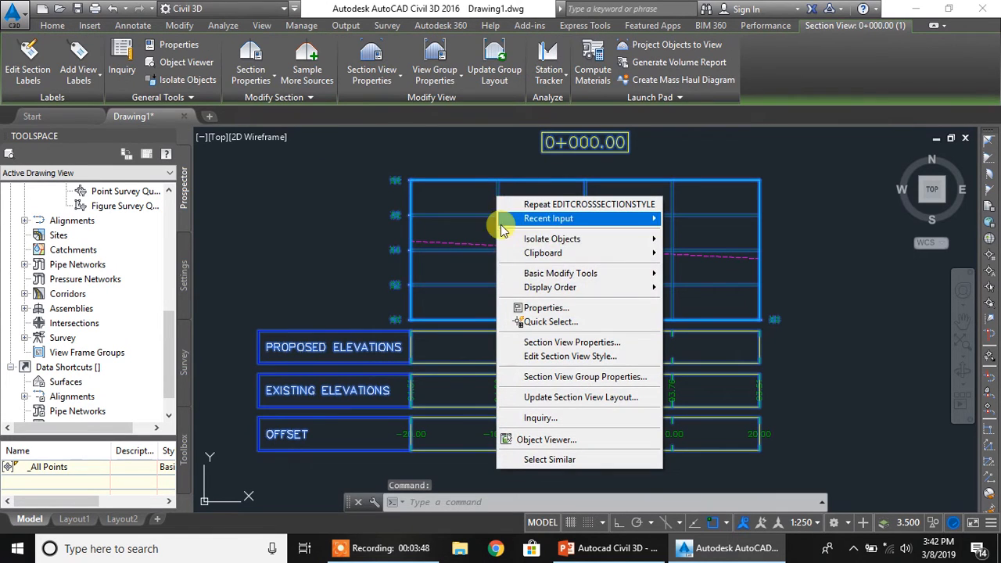
left_click(536, 359)
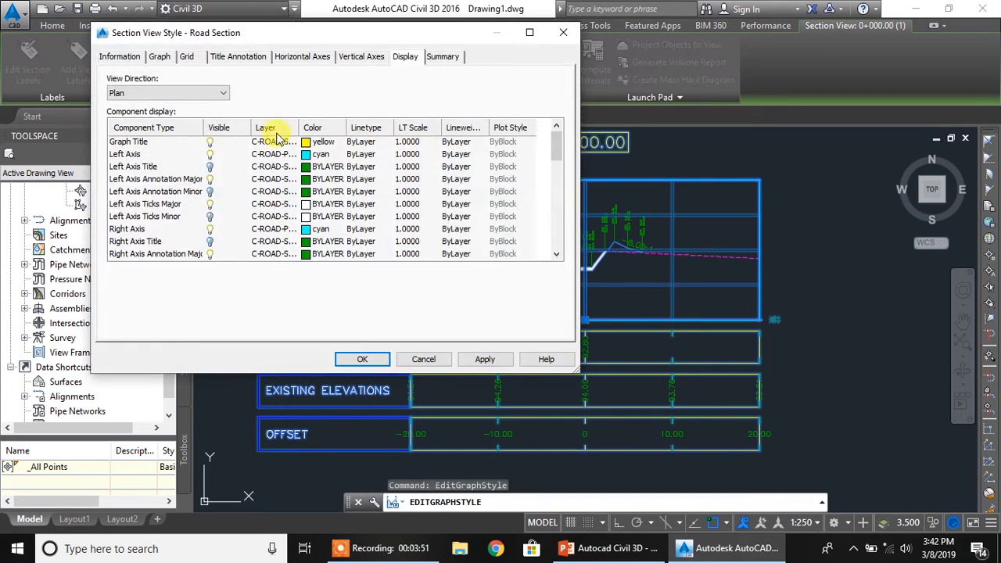
left_click(240, 58)
left_click(301, 57)
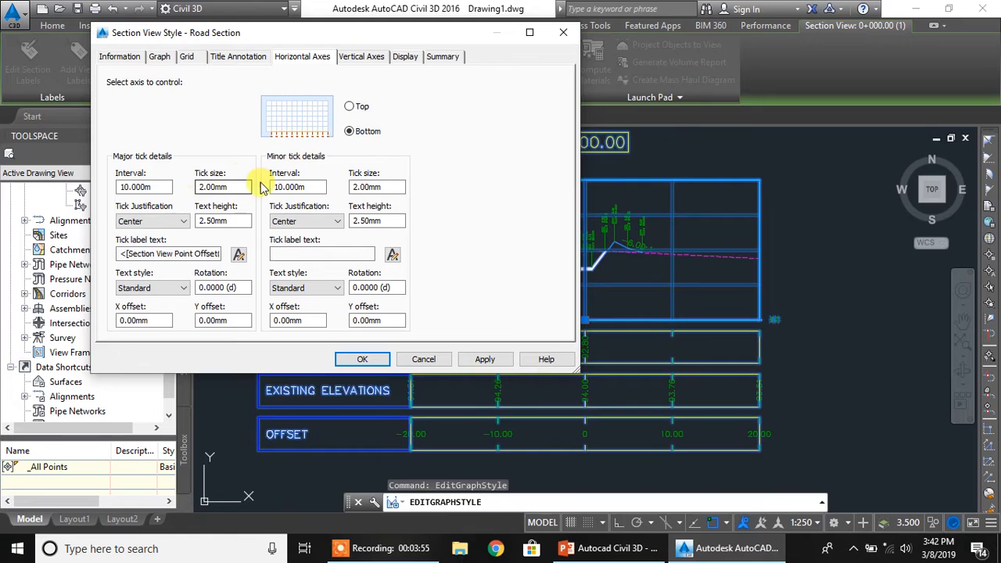
left_click(171, 187)
left_click_drag(170, 187, 78, 181)
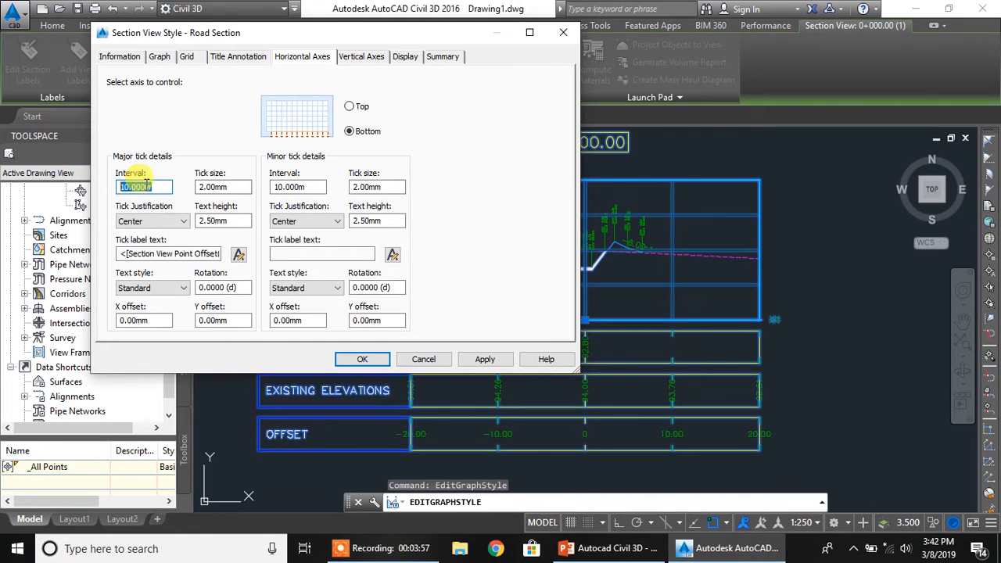
type("5")
double_click(320, 188)
type("5")
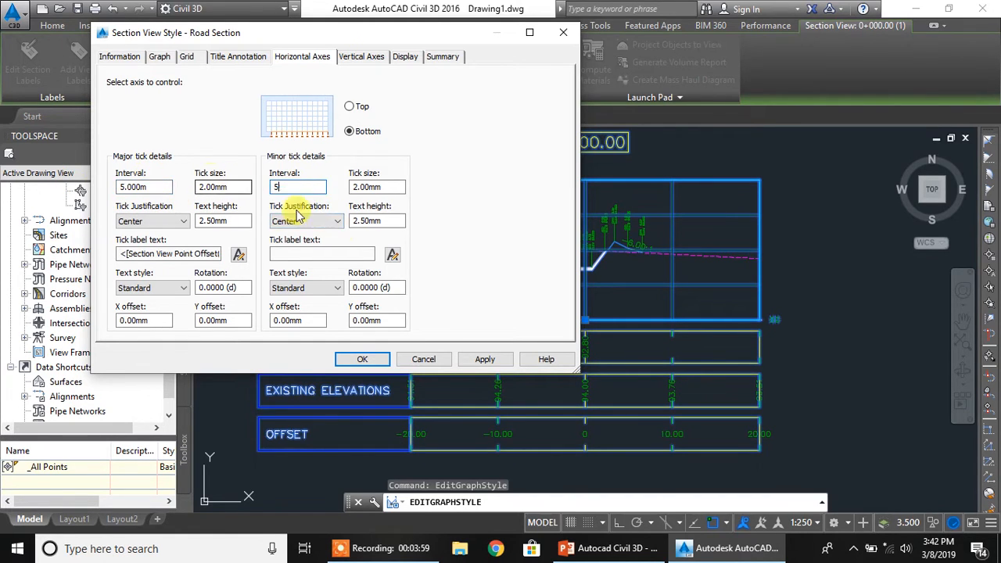
left_click(473, 357)
left_click(361, 359)
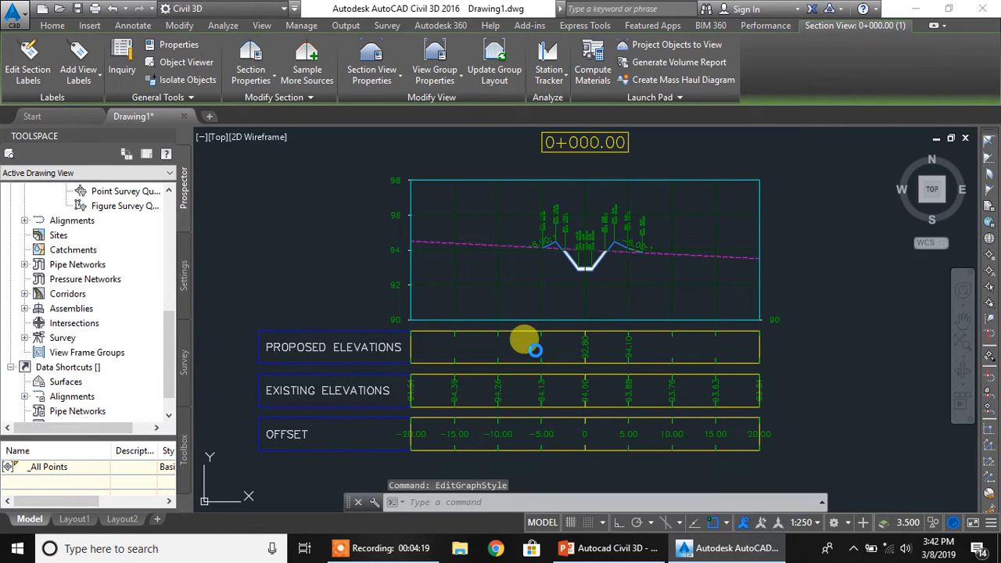
key("Escape")
scroll(535, 350, "down", 2)
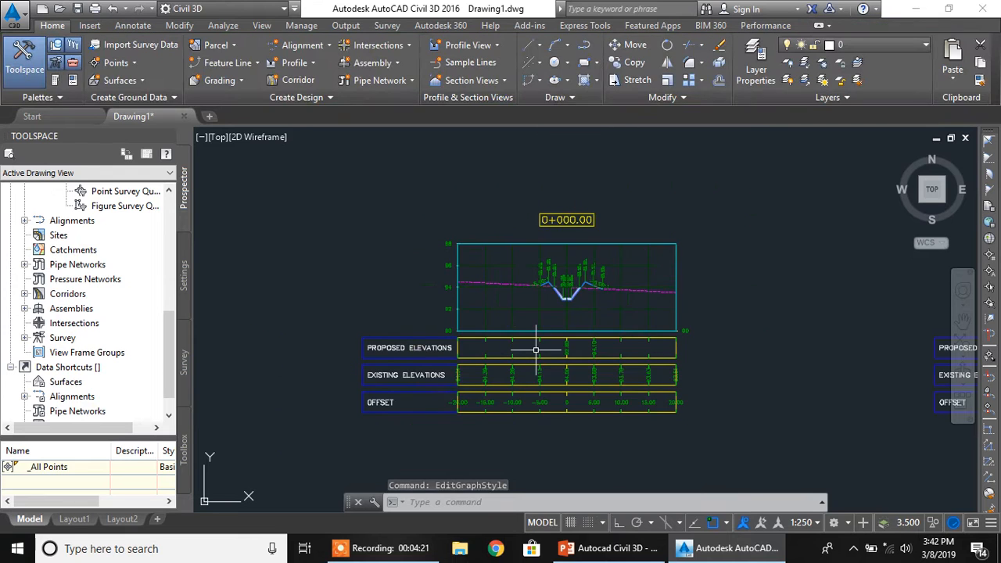
middle_click_drag(466, 395, 474, 359)
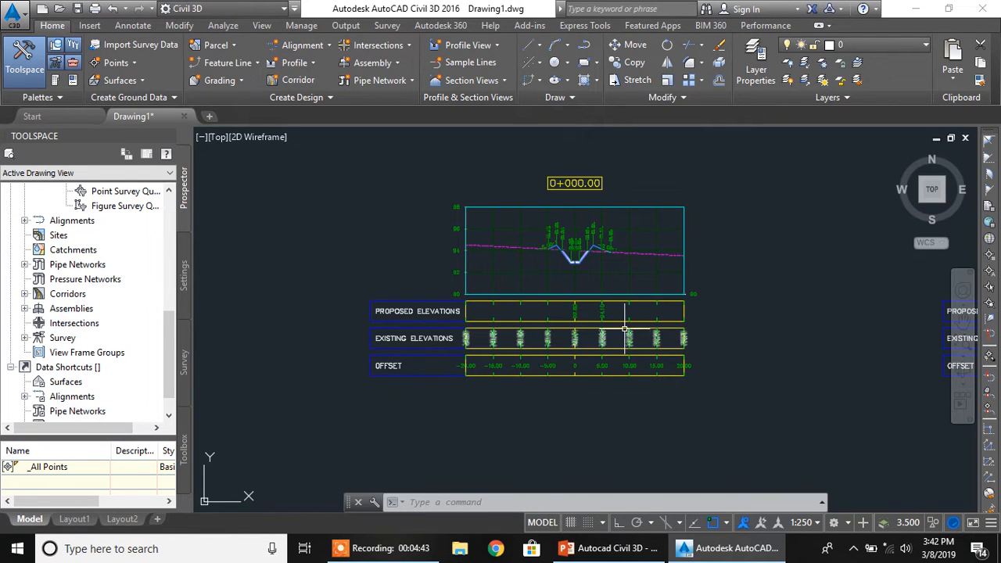
scroll(576, 263, "up", 10)
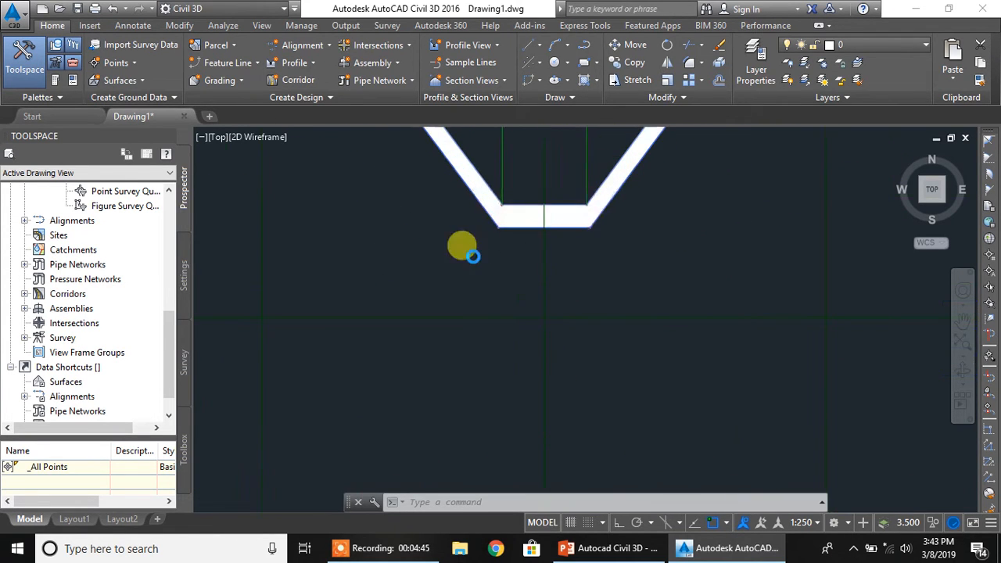
scroll(463, 254, "down", 6)
scroll(349, 278, "down", 2)
middle_click_drag(262, 288, 388, 298)
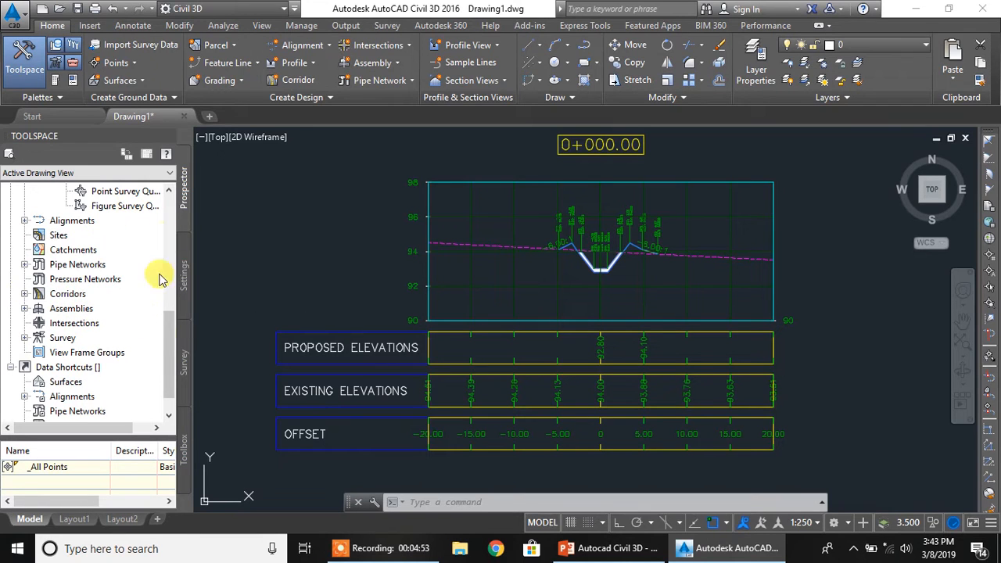
Expand the Quantity Takeoff Criteria collection under Quantity Takeoff in the drawing's settings tree.
left_click(183, 275)
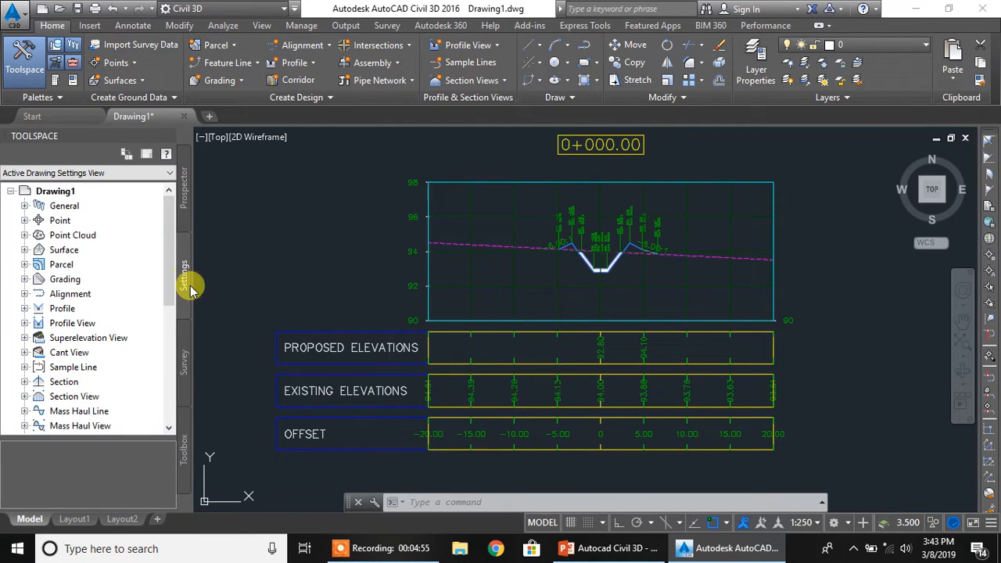
left_click(183, 188)
left_click(186, 278)
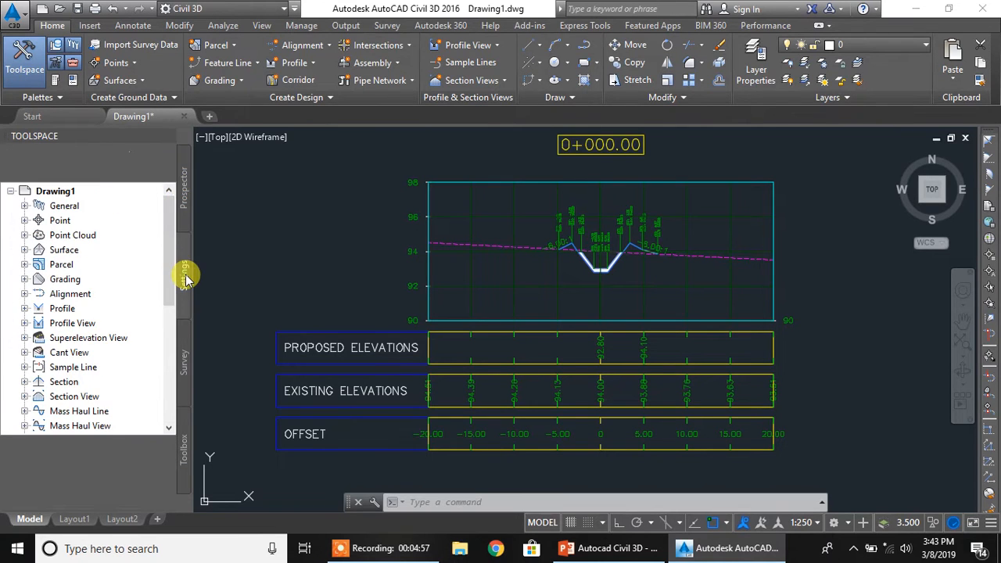
left_click_drag(172, 263, 170, 409)
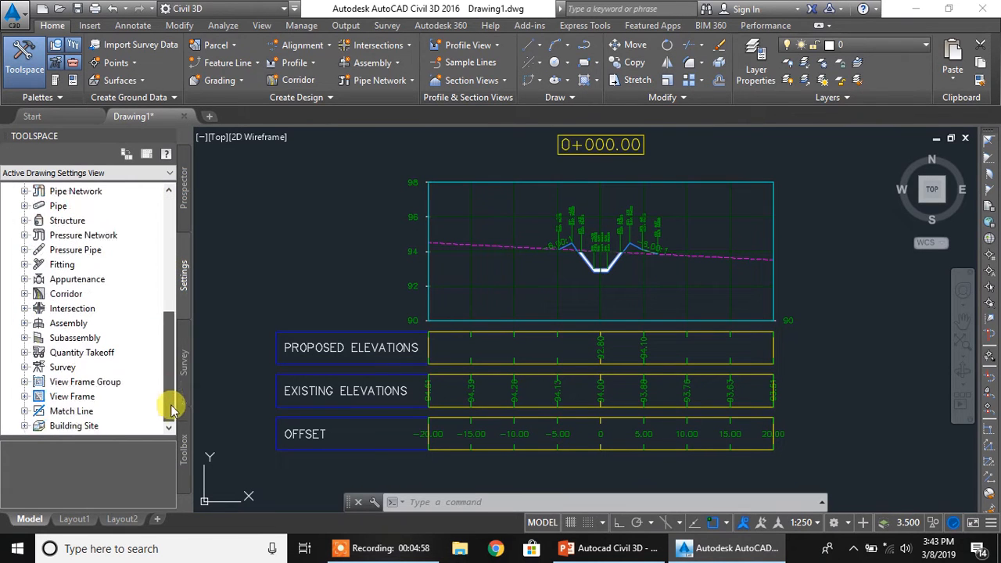
left_click(26, 354)
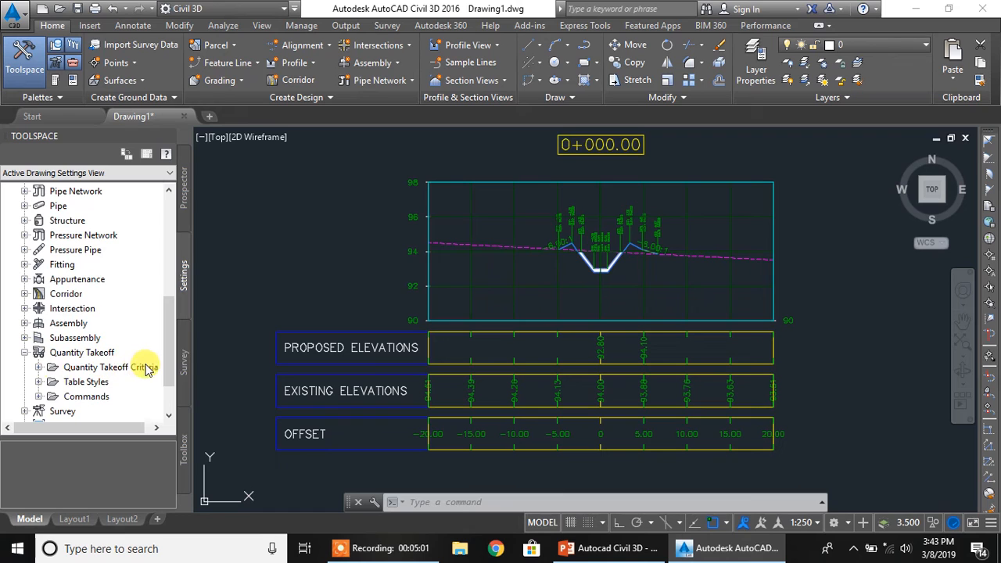
left_click(38, 367)
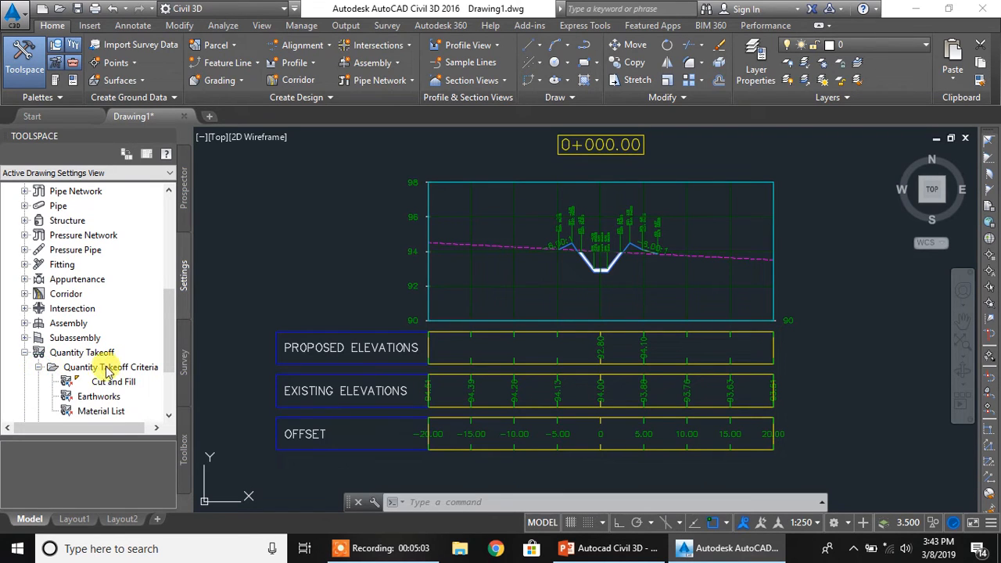
left_click_drag(165, 324, 165, 340)
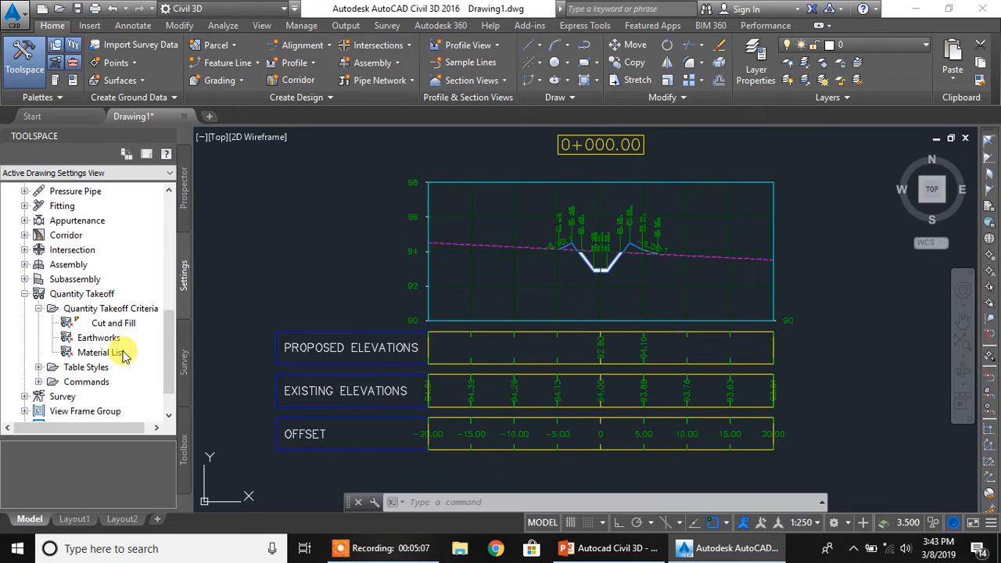
Create a new quantity takeoff criteria named E.Works.
left_click(137, 310)
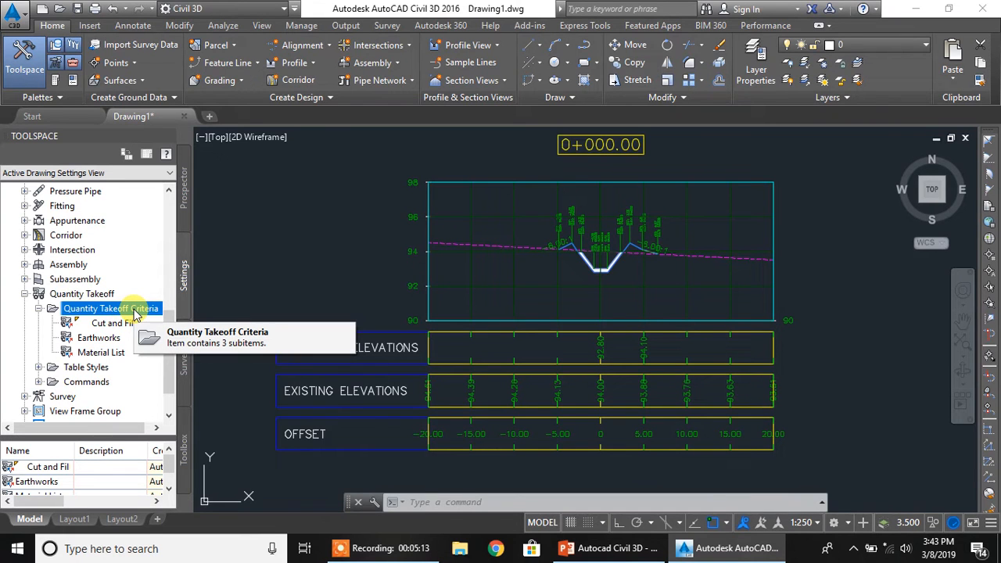
right_click(137, 313)
left_click(165, 317)
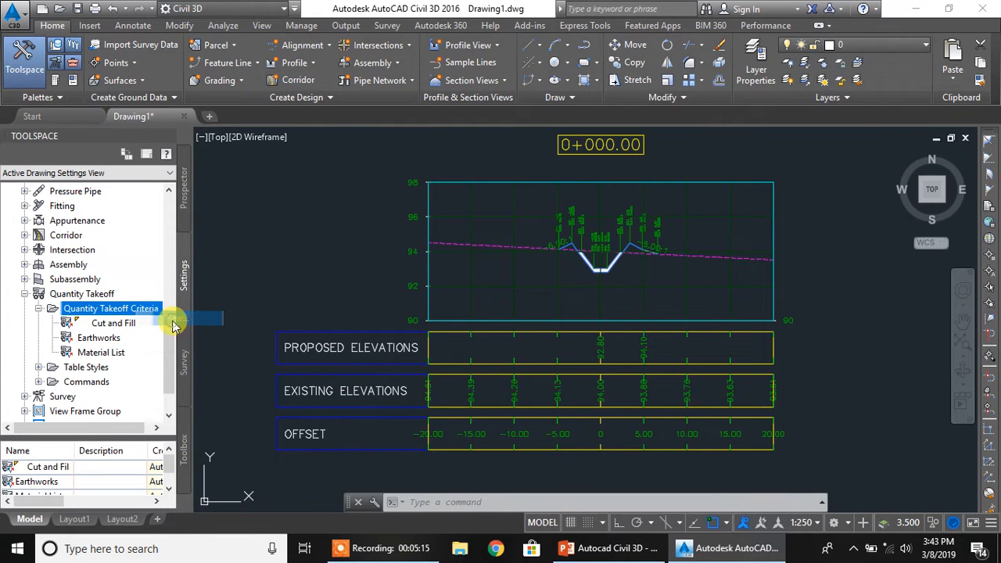
left_click(266, 120)
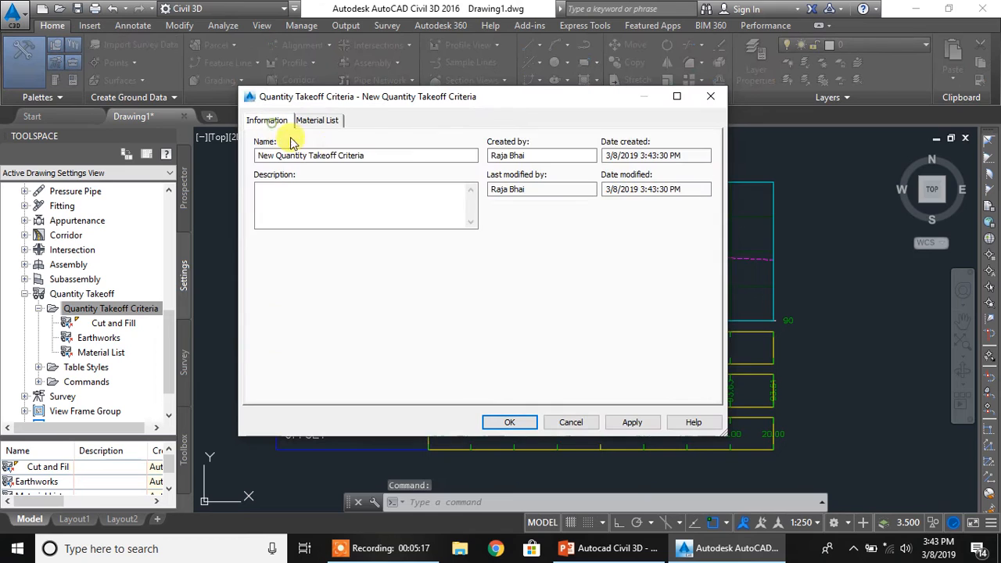
left_click_drag(399, 156, 224, 148)
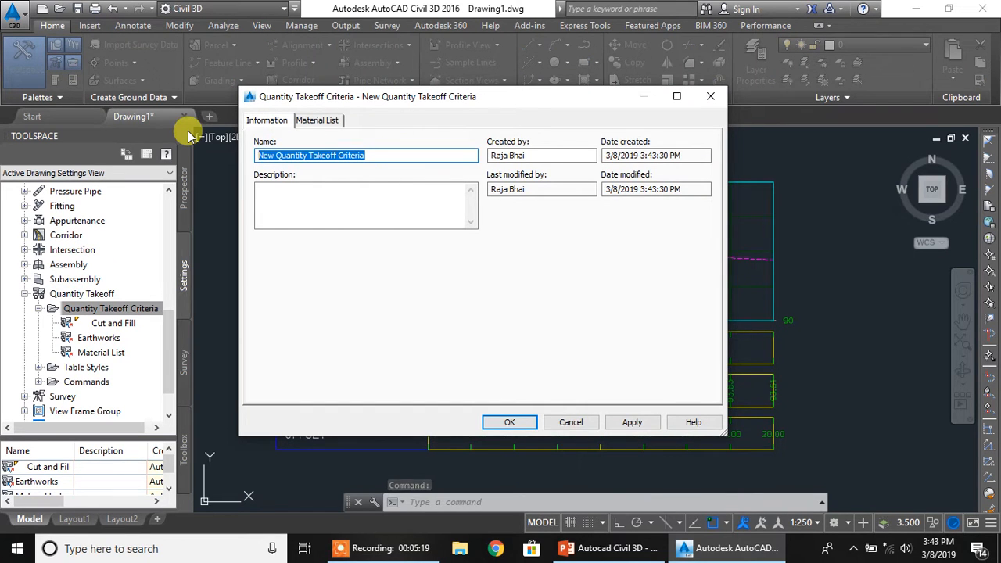
type("E.Works")
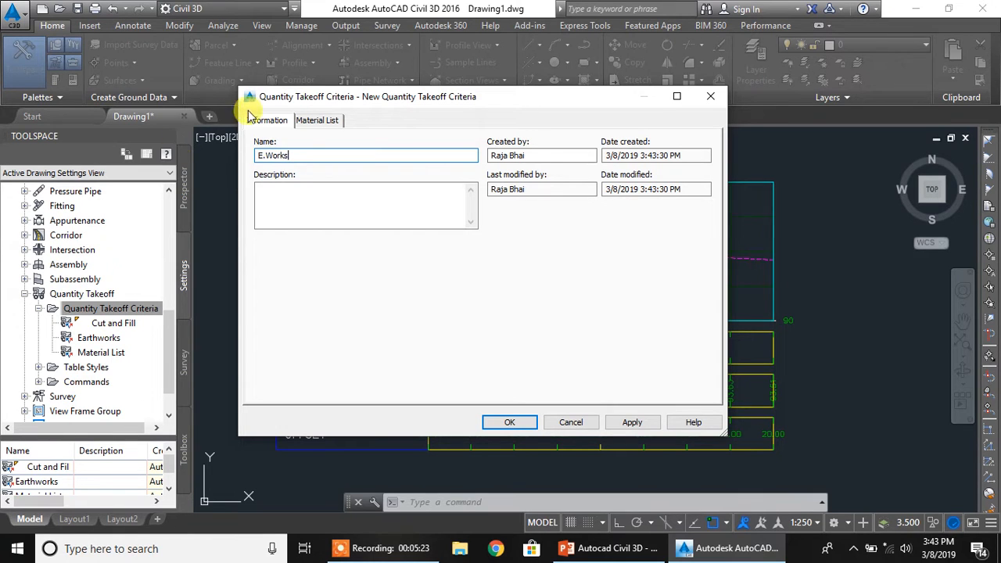
Add a new material named E.Work to the criteria's material list.
left_click(314, 120)
left_click(326, 148)
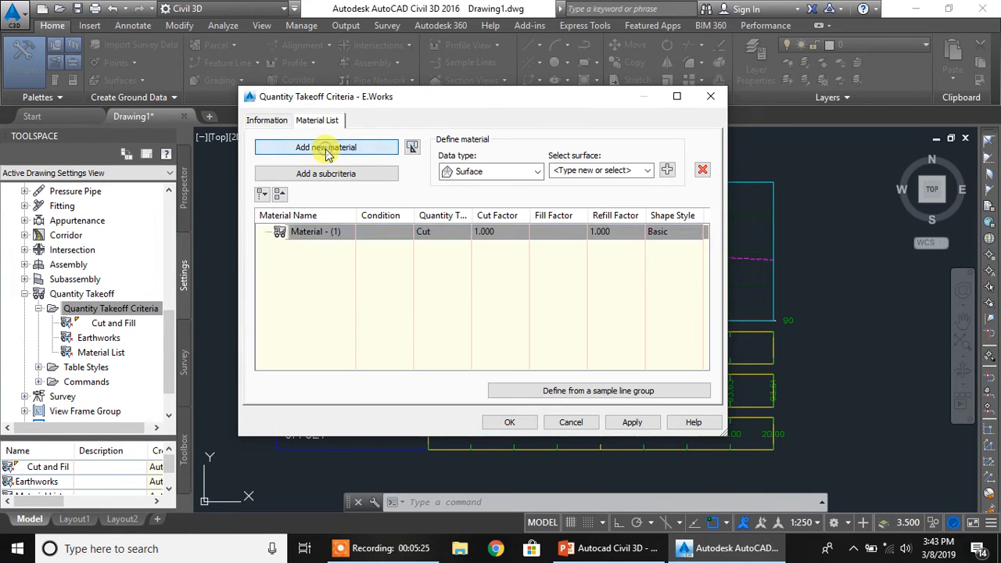
left_click(321, 235)
type("E")
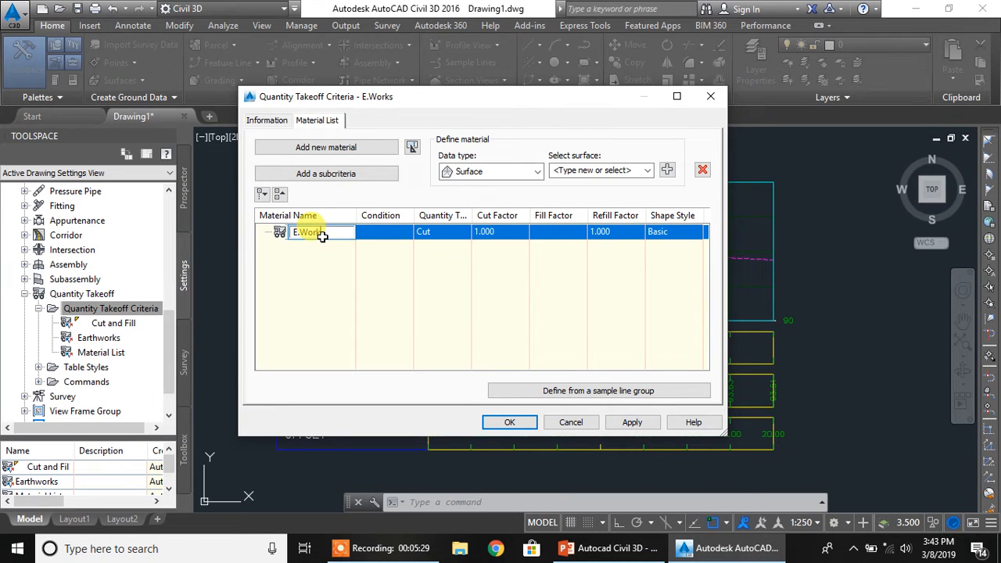
type(".Work")
left_click(338, 303)
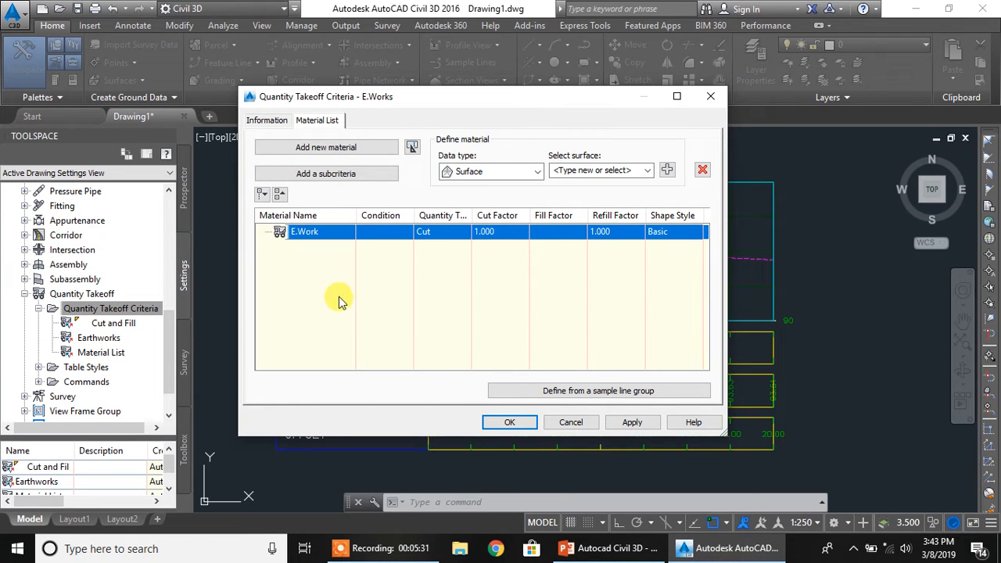
Add the surfaces EG Surface and Corridor - 1 - (1) to the E.Work material definition.
left_click(491, 172)
left_click(505, 182)
left_click(646, 170)
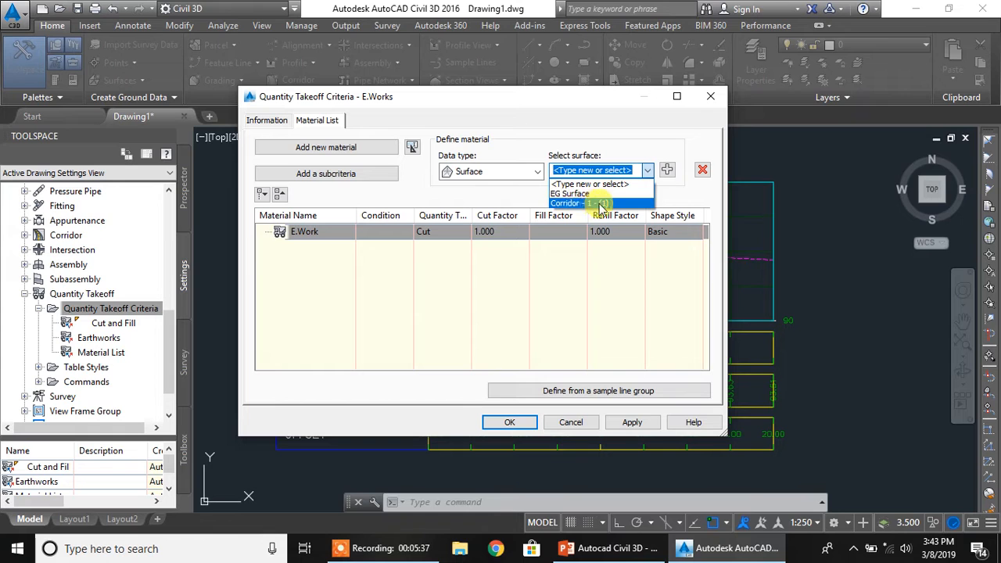
left_click(578, 194)
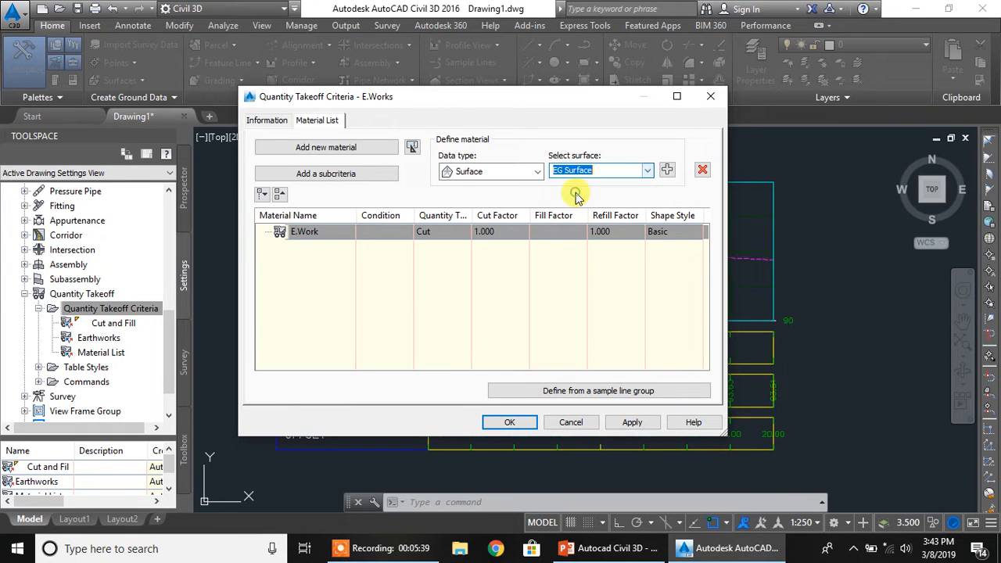
left_click(667, 170)
left_click(646, 170)
left_click(586, 201)
left_click(666, 171)
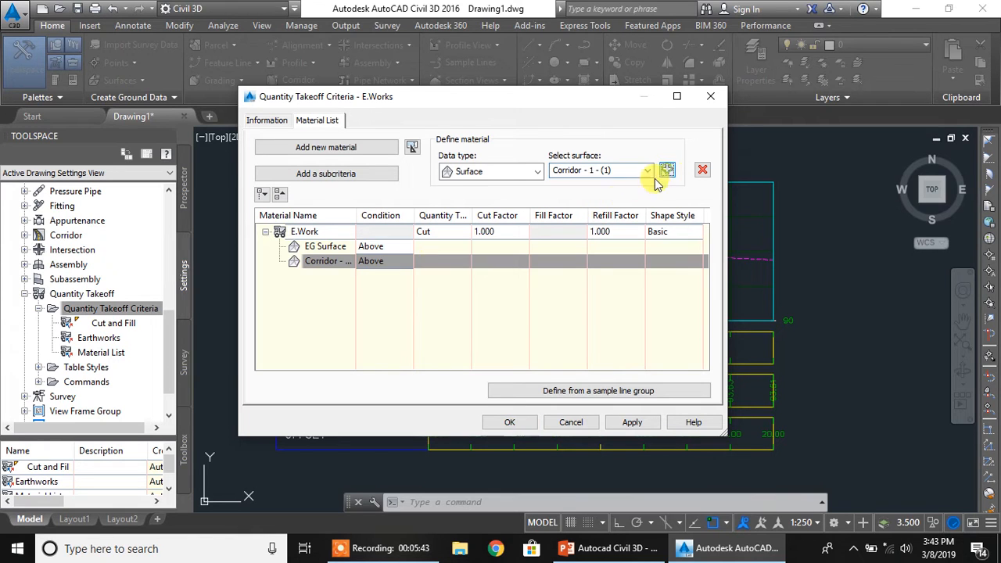
Set the E.Work material's quantity type to Earthworks and save the E.Works criteria.
left_click(453, 232)
left_click(472, 220)
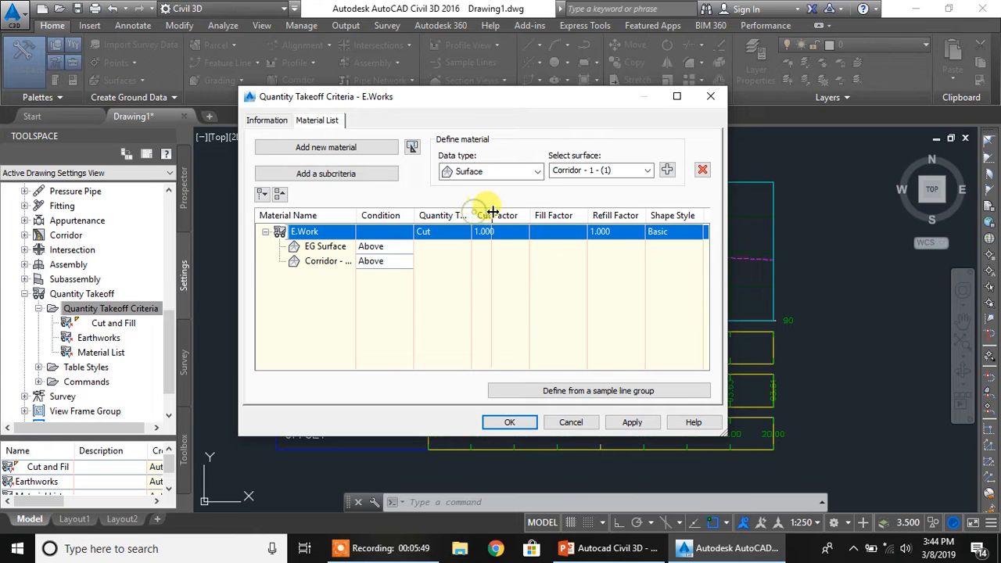
double_click(473, 214)
left_click(463, 232)
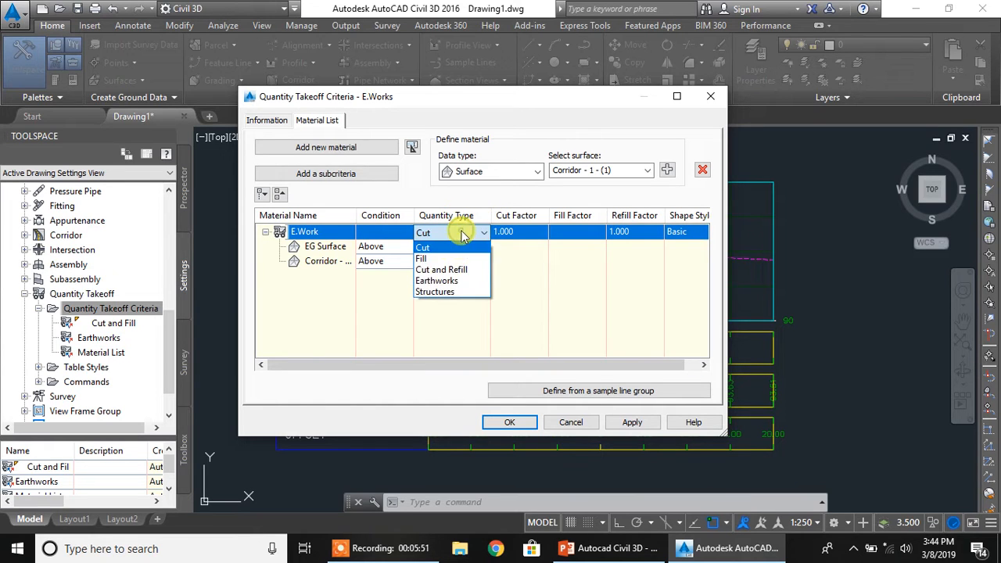
left_click(443, 281)
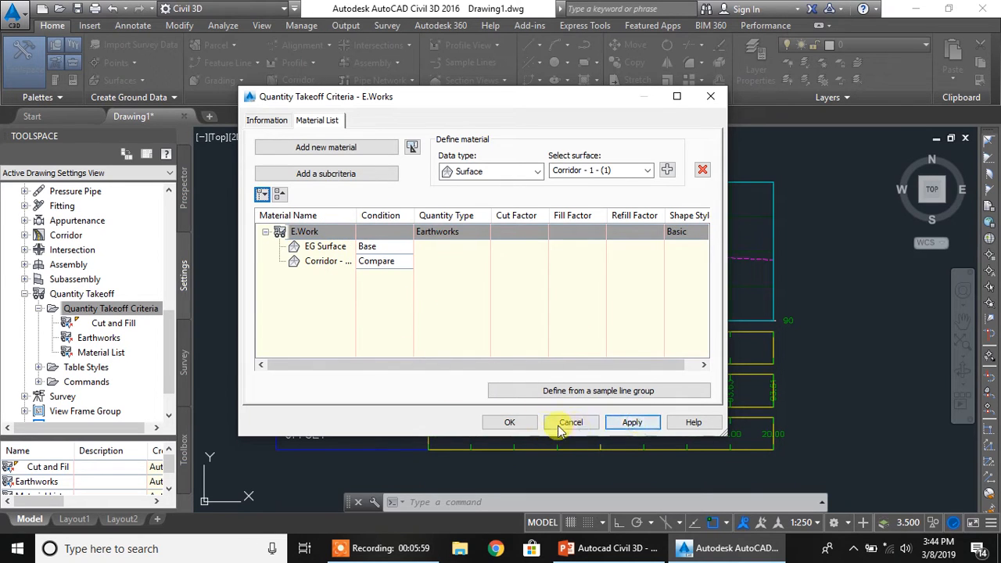
left_click(509, 422)
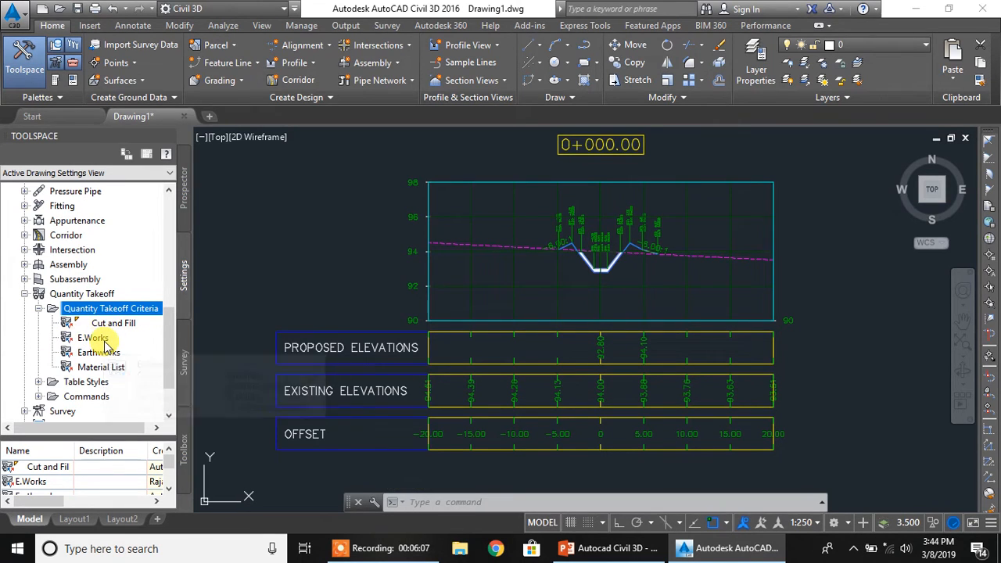
Create a new quantity takeoff criteria named Channel Material.
mouse_move(104, 345)
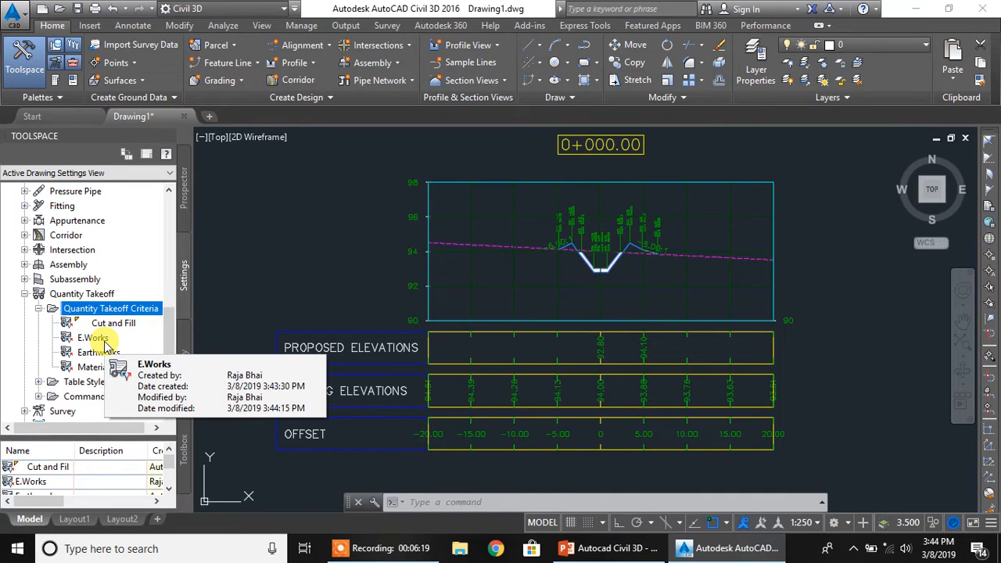
right_click(133, 310)
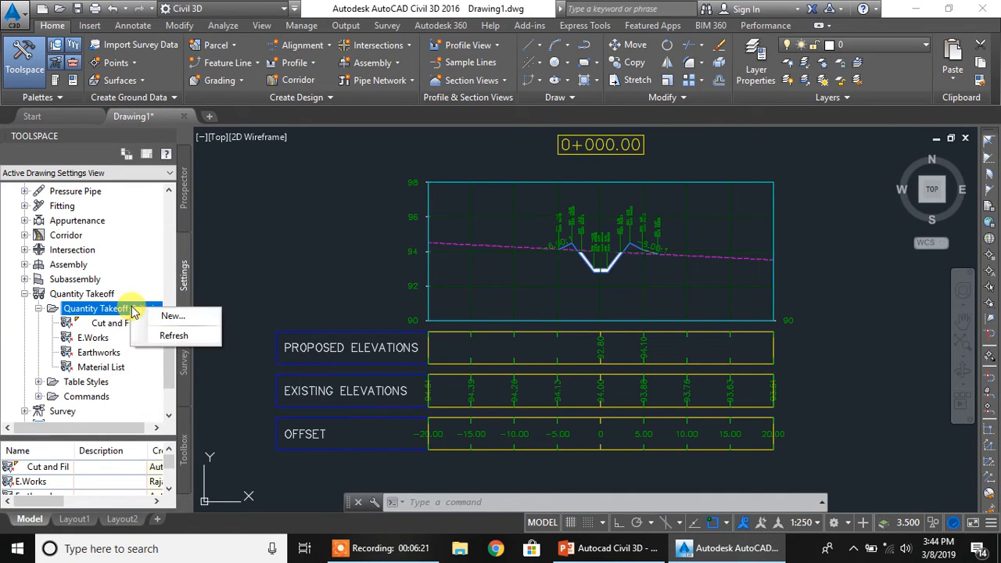
left_click(173, 315)
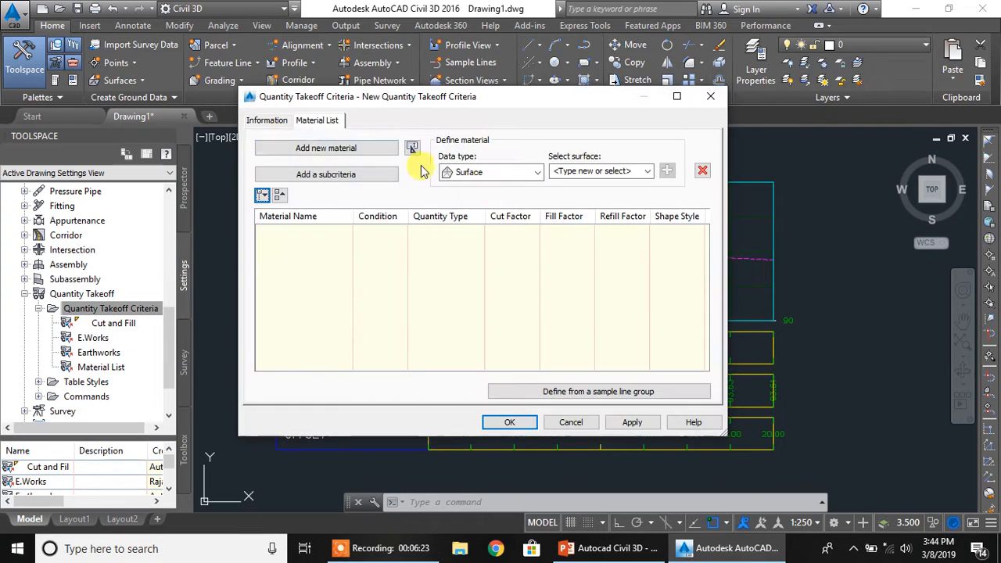
left_click(263, 125)
left_click_drag(394, 156, 134, 146)
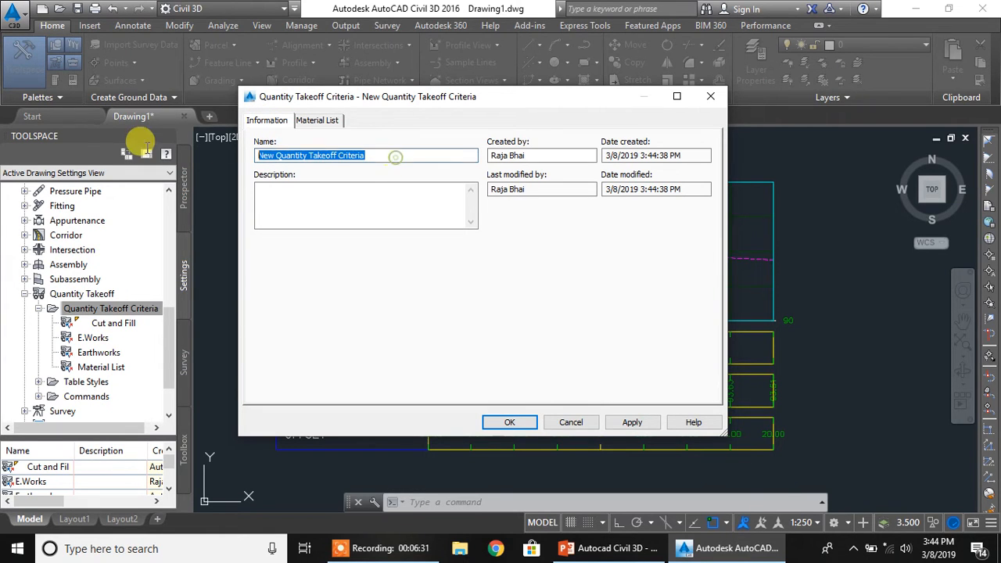
type("c")
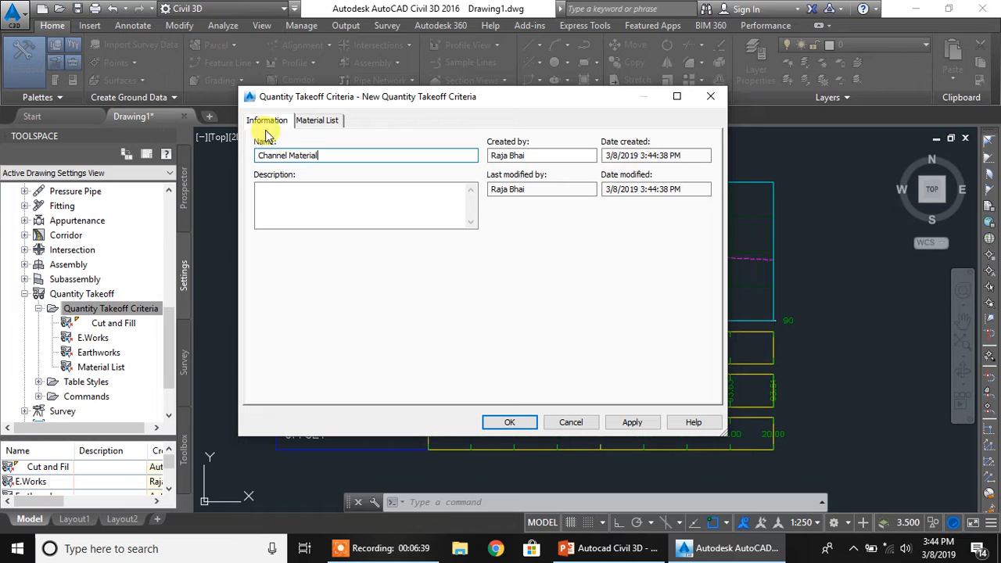
Add a material named Channel Material to the criteria's material list and set its quantity type to Structures.
left_click(318, 120)
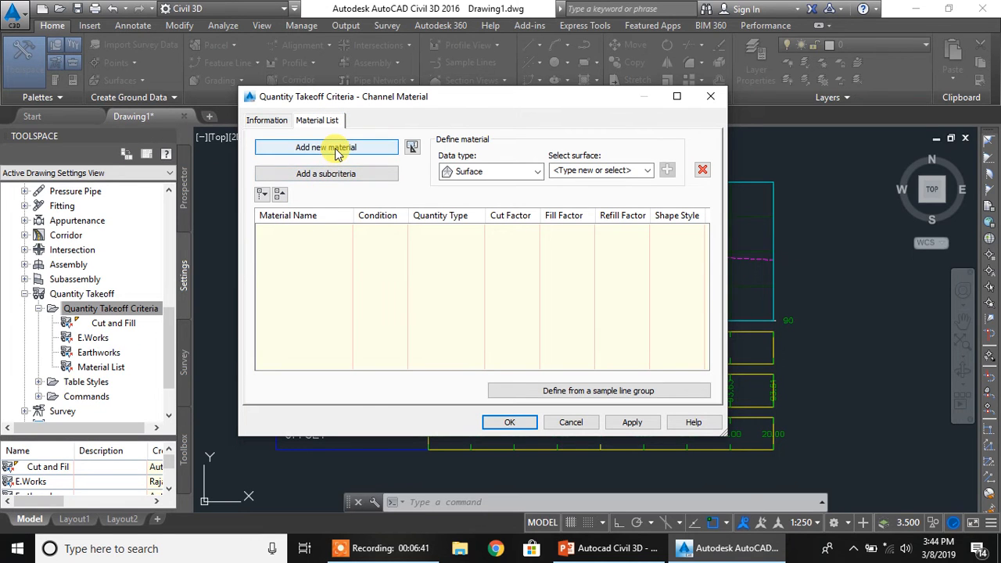
left_click(339, 151)
double_click(337, 232)
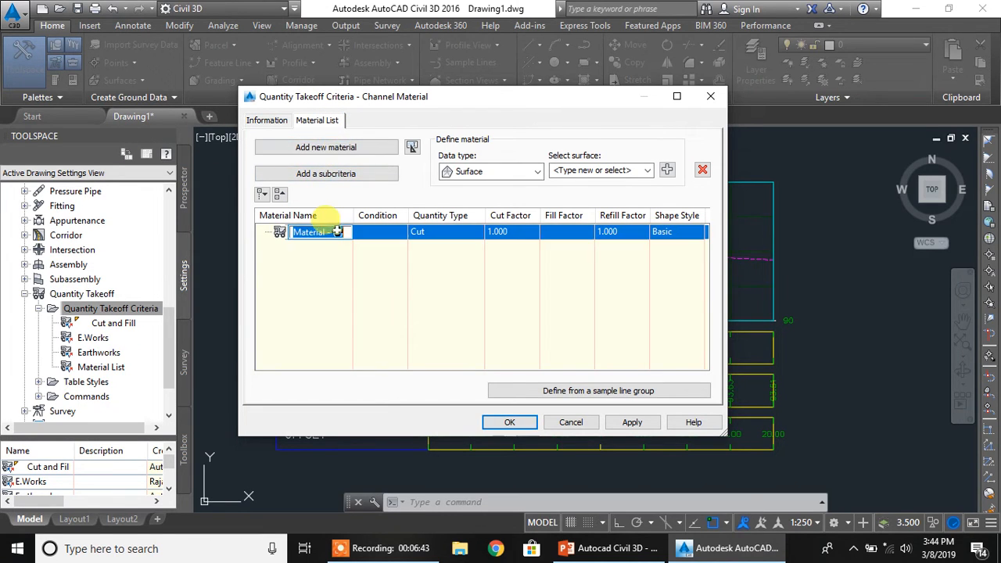
type("Channel M")
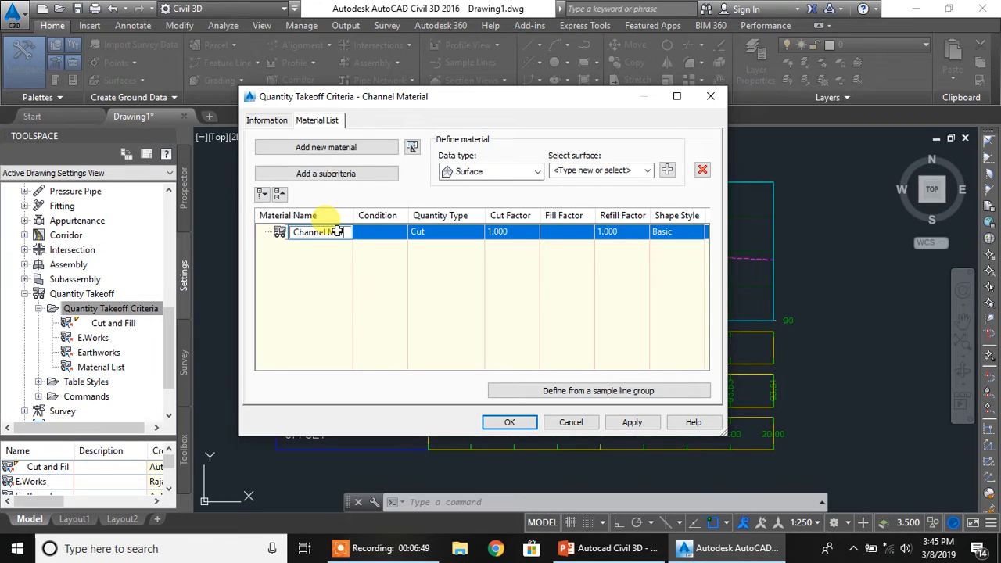
key("Return")
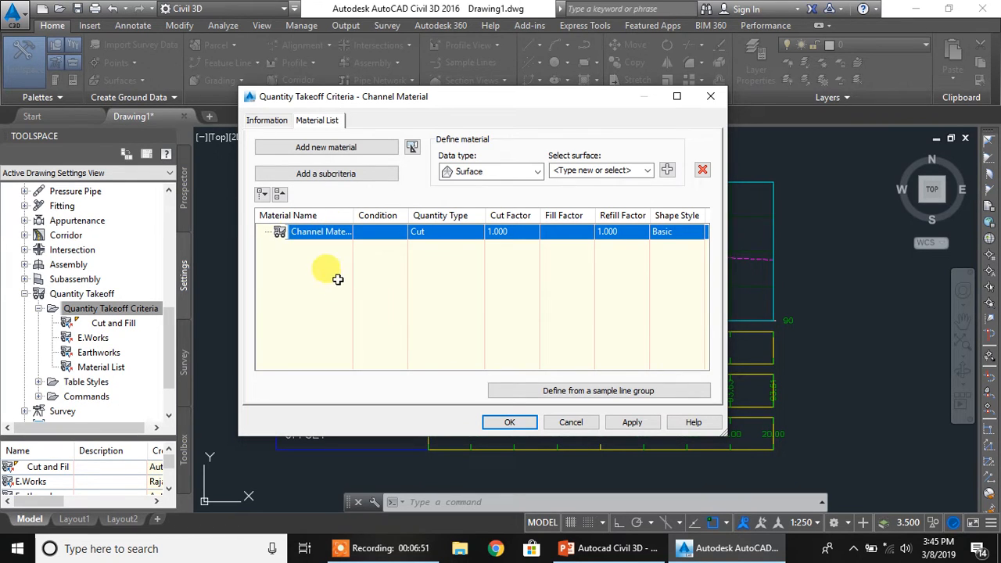
left_click(452, 233)
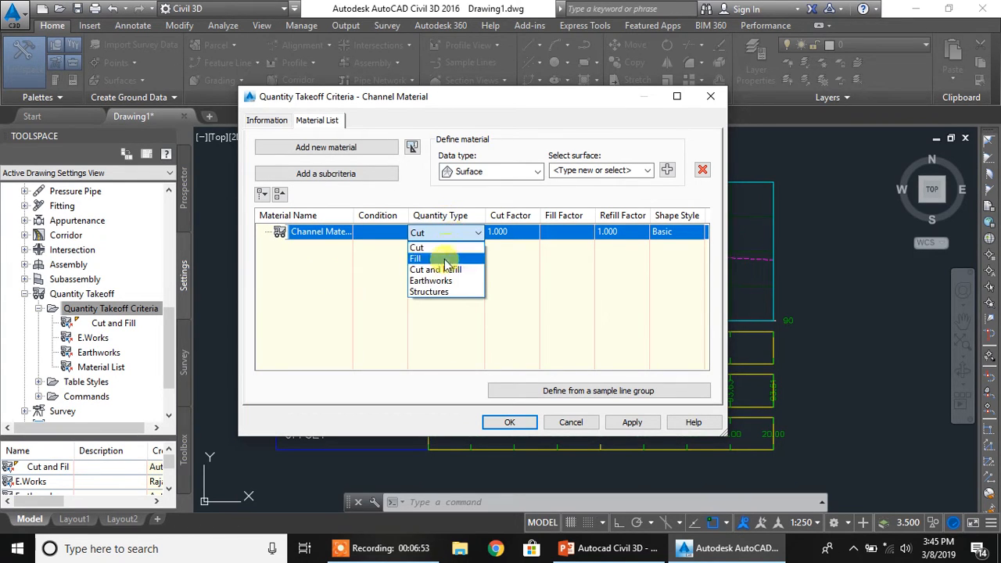
left_click(458, 291)
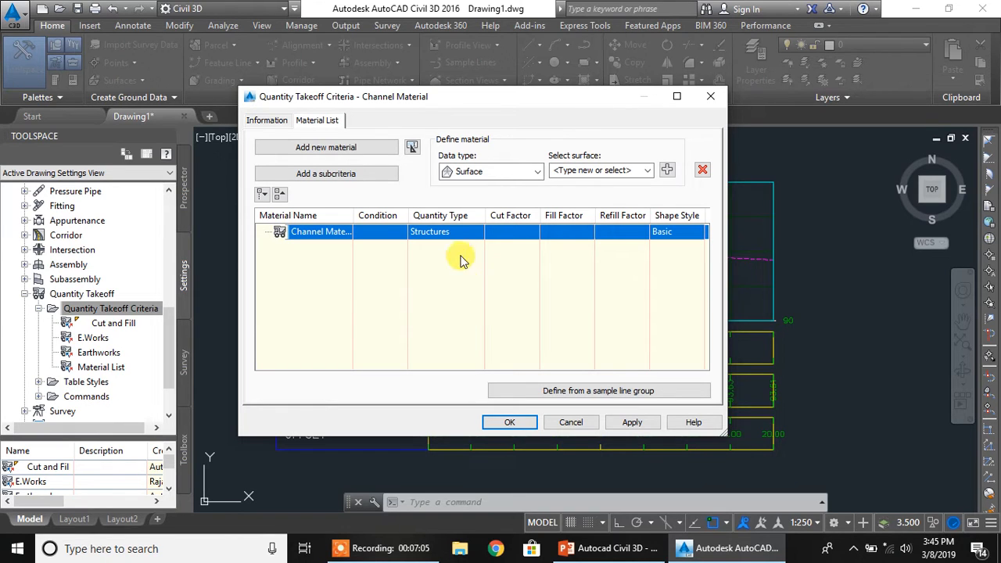
Add the corridor shape Lining_Material to the channel material definition and save the criteria.
left_click(648, 170)
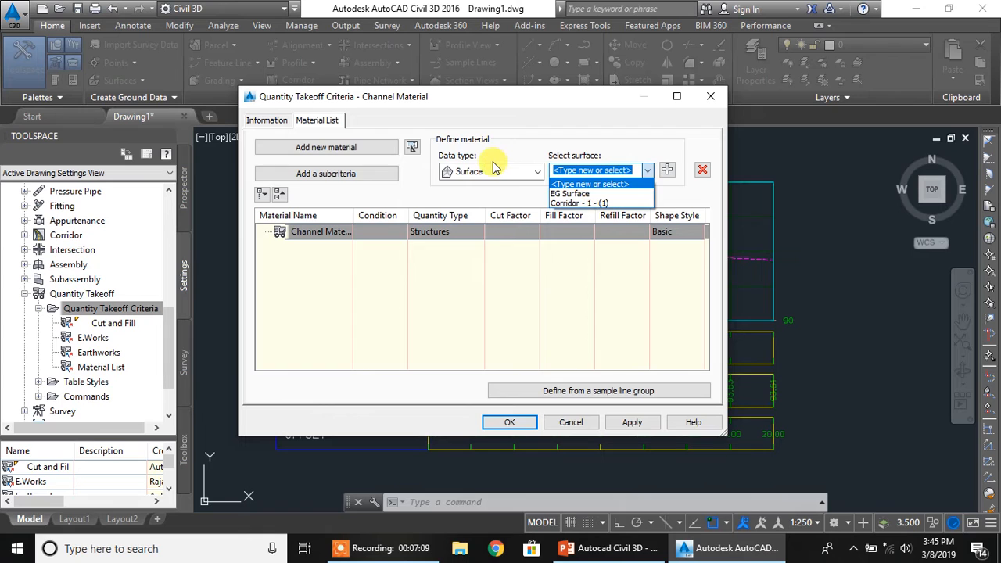
left_click(516, 172)
left_click(532, 172)
left_click(493, 200)
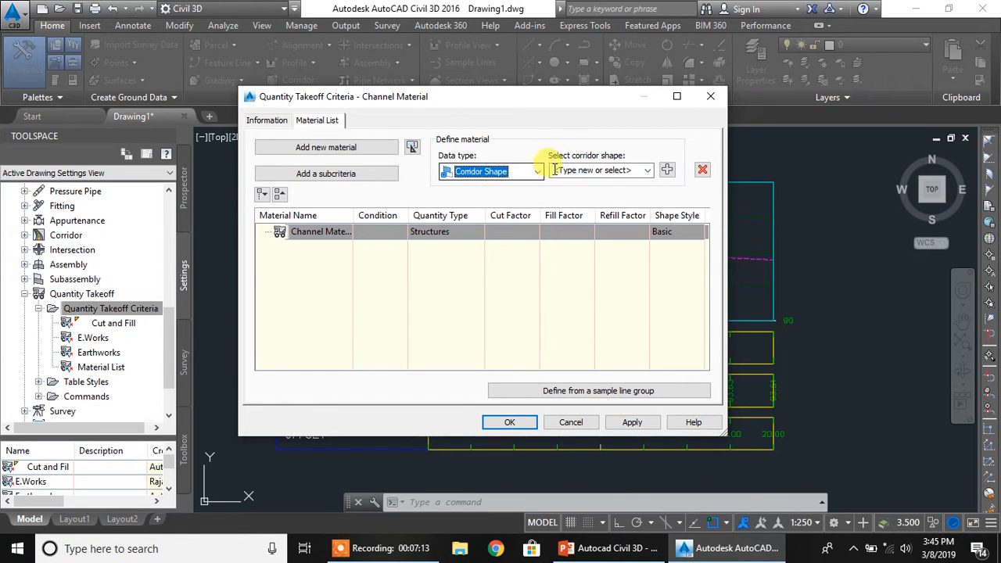
left_click(648, 170)
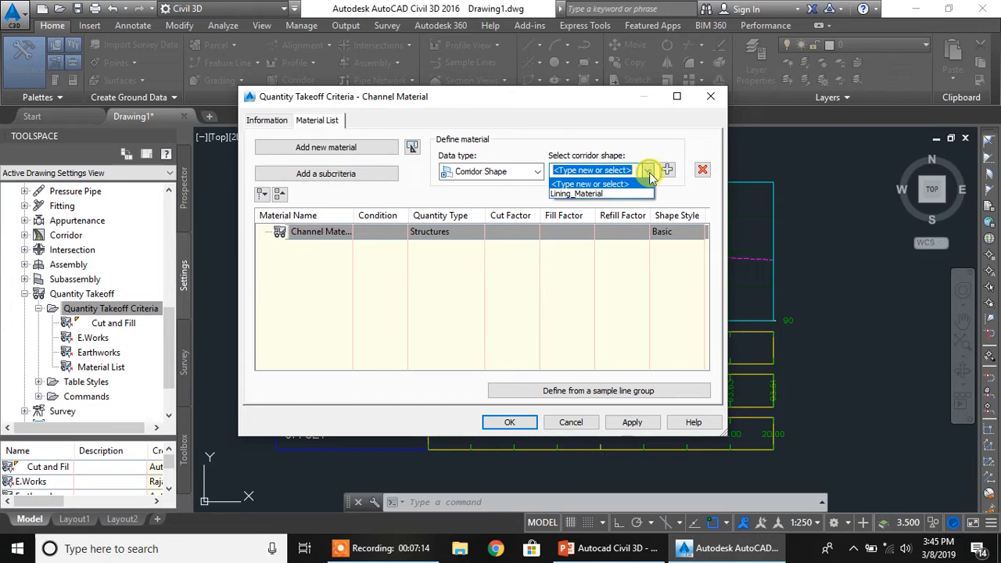
left_click(588, 195)
left_click(667, 169)
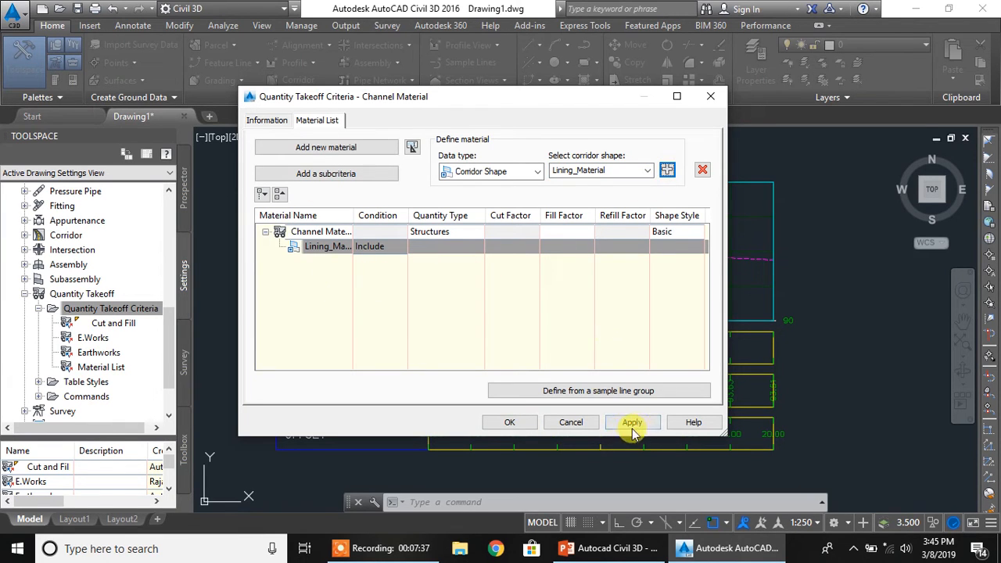
left_click(509, 423)
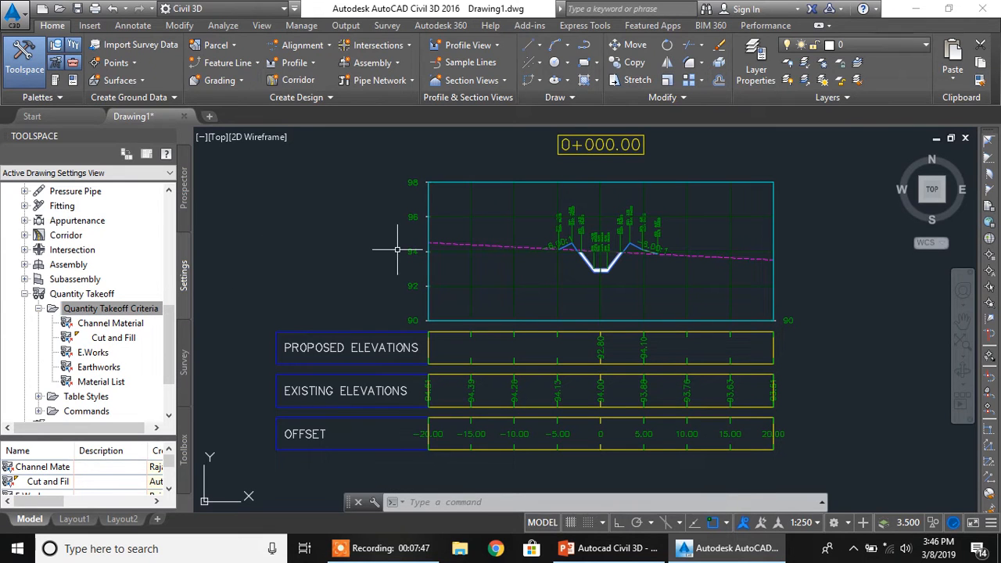
Select the sample line at station 0+200.00 and open Compute Materials for the sample line group SL Collection - 1.
scroll(398, 257, "down", 4)
scroll(398, 286, "down", 3)
scroll(402, 331, "up", 8)
scroll(402, 302, "up", 5)
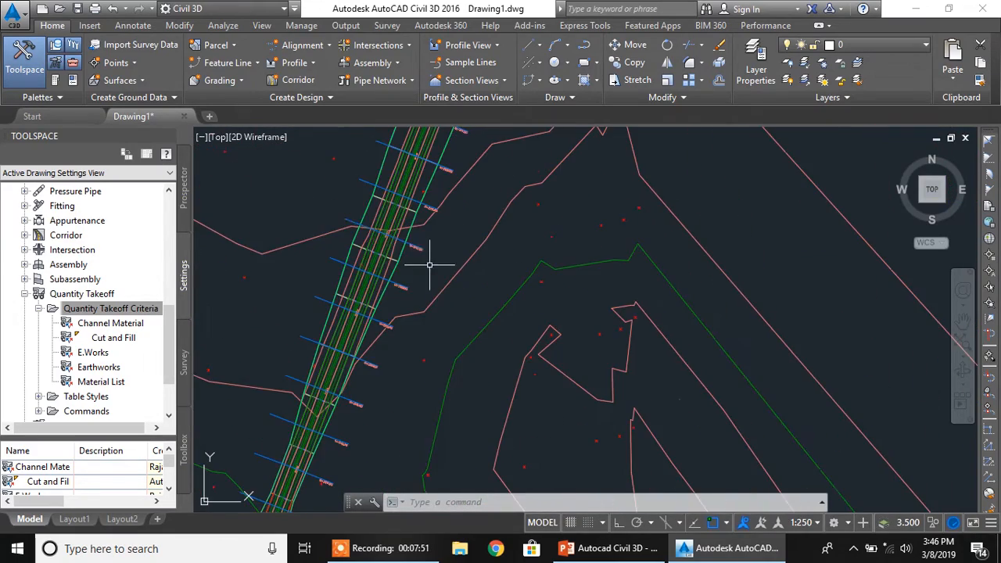
scroll(523, 266, "down", 3)
scroll(521, 263, "up", 3)
middle_click_drag(529, 219, 465, 269)
left_click(436, 243)
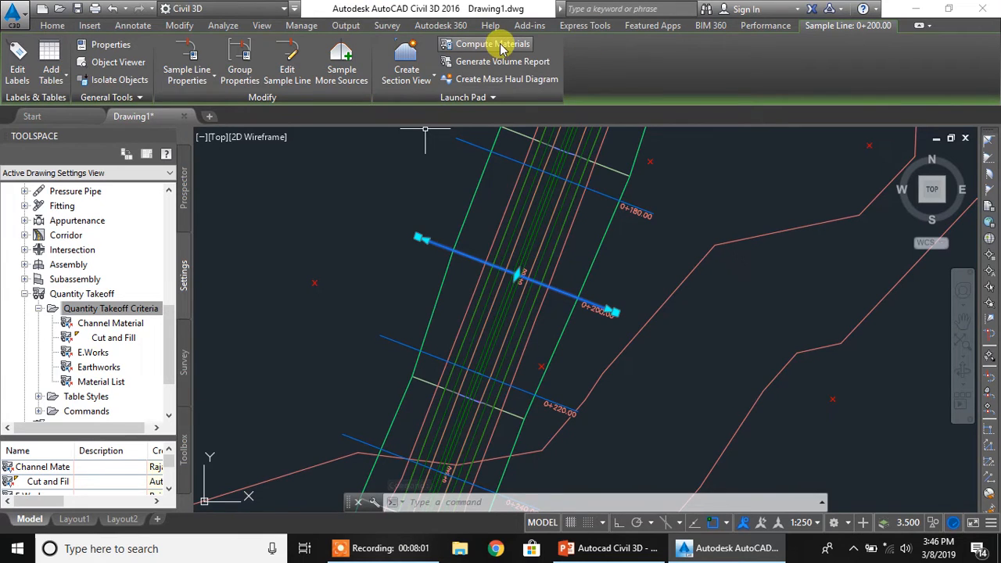
left_click(496, 43)
left_click(440, 288)
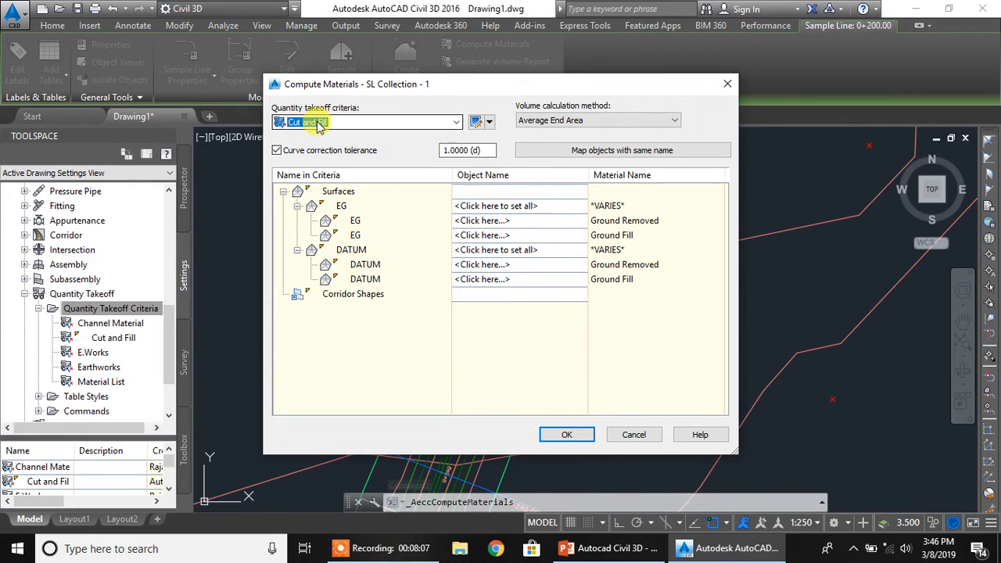
Compute materials with the E.Works criteria, mapping its surfaces to EG Surface and Corridor - 1 Corridor - 1 - (1).
left_click(425, 122)
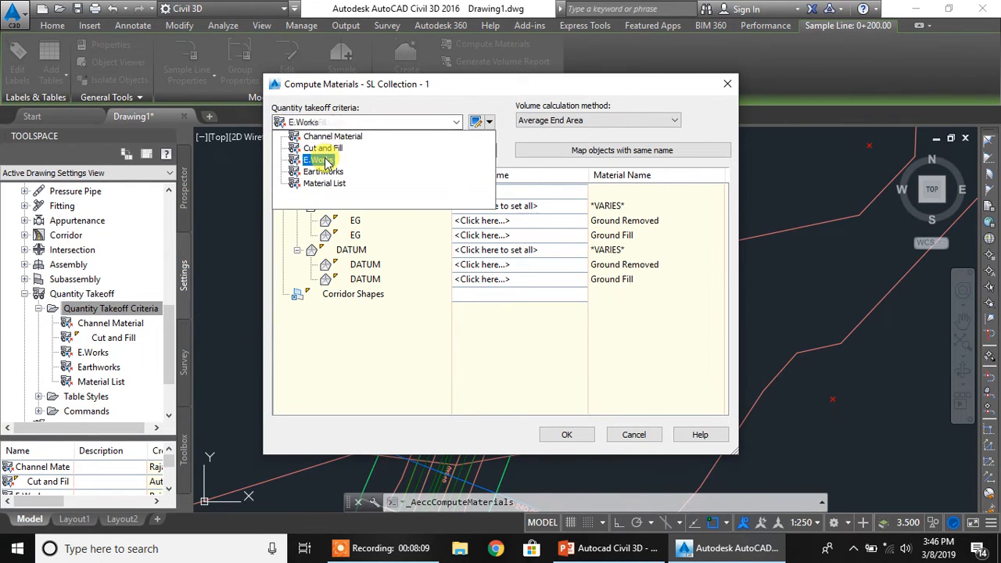
left_click(318, 160)
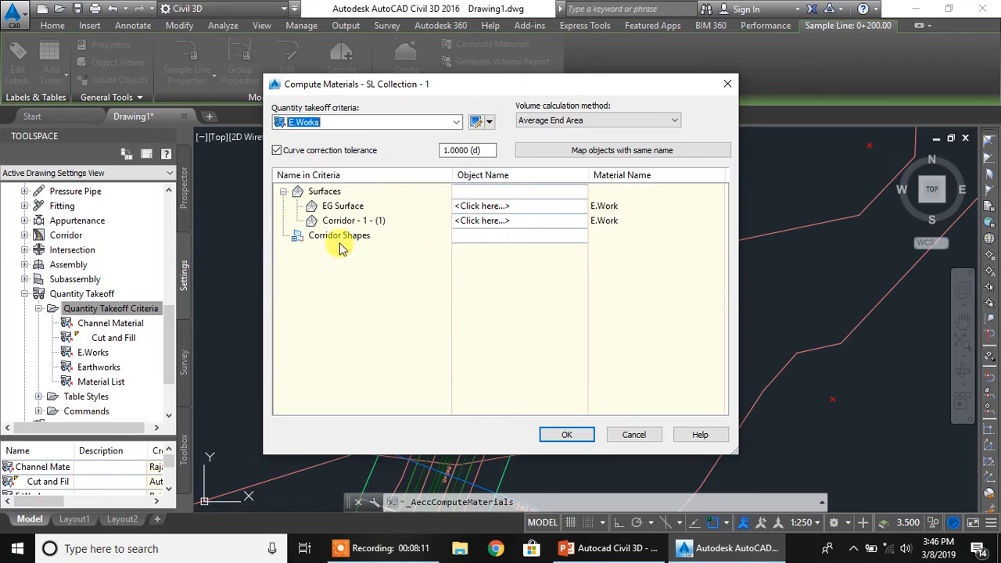
left_click(520, 205)
left_click(509, 222)
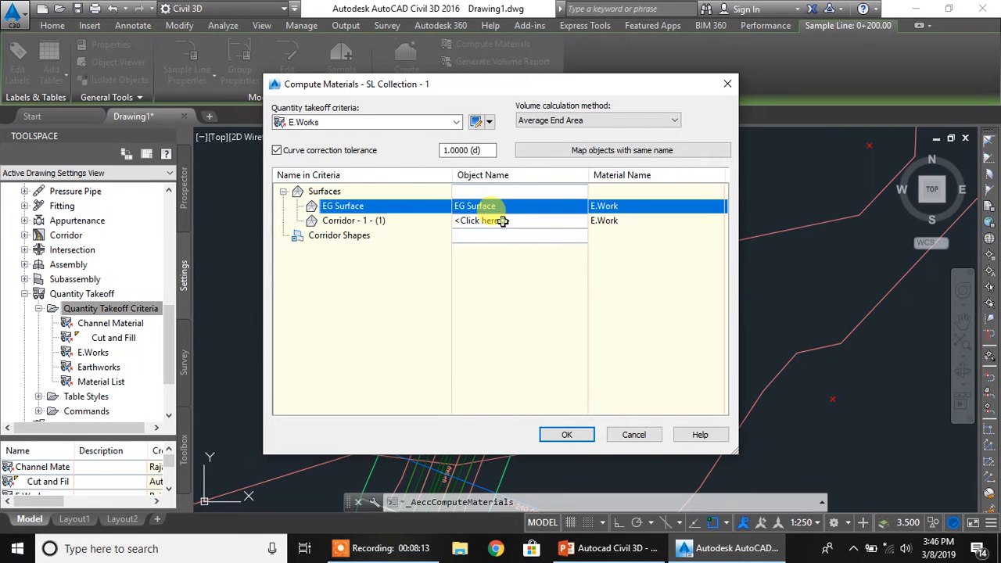
left_click(518, 220)
left_click(510, 248)
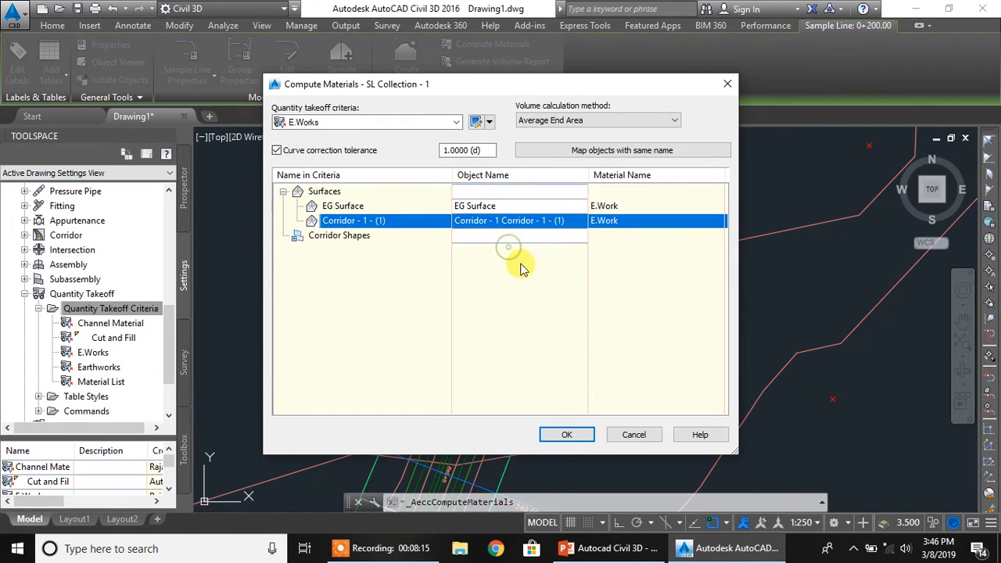
left_click(574, 436)
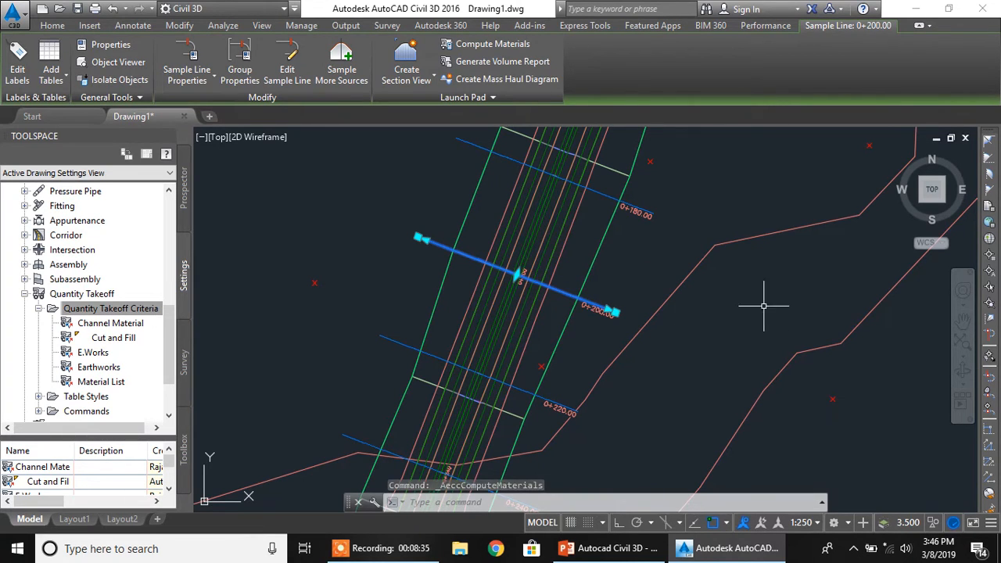
Examine the section views at different stations for the computed earthworks material areas.
scroll(763, 306, "down", 6)
middle_click_drag(841, 349, 453, 341)
scroll(718, 328, "down", 4)
middle_click_drag(790, 354, 462, 345)
middle_click_drag(737, 387, 571, 326)
scroll(601, 305, "up", 8)
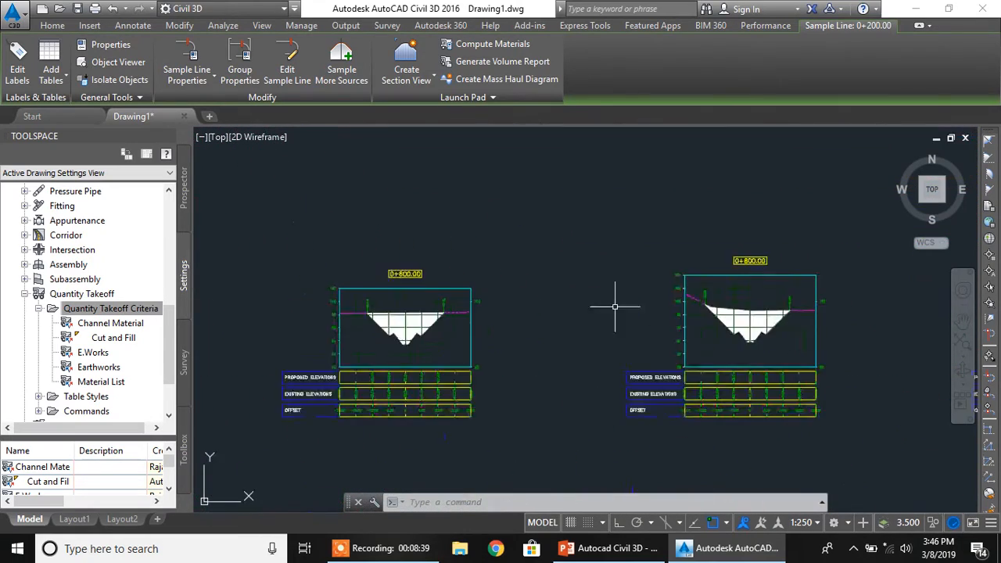
scroll(519, 318, "up", 2)
middle_click_drag(830, 337, 563, 338)
mouse_move(805, 353)
middle_mouse_down()
mouse_move(462, 339)
mouse_move(588, 350)
mouse_move(496, 358)
mouse_move(811, 340)
middle_mouse_up()
middle_click_drag(422, 339, 855, 339)
middle_click_drag(542, 340, 879, 350)
mouse_move(324, 329)
middle_mouse_down()
mouse_move(632, 329)
mouse_move(506, 334)
mouse_move(617, 333)
middle_mouse_up()
scroll(470, 327, "down", 2)
scroll(320, 327, "down", 1)
scroll(412, 321, "down", 4)
middle_click_drag(371, 323, 374, 256)
scroll(444, 281, "up", 2)
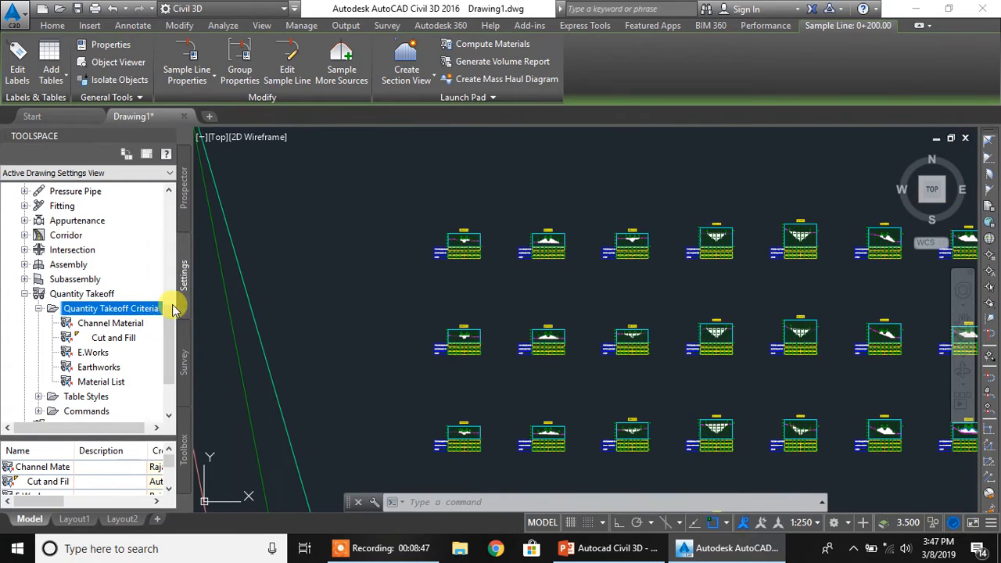
Reopen Compute Materials for the sample line group SL Collection - 1 and import the Channel Material criteria into its material list.
left_click(476, 47)
left_click(442, 291)
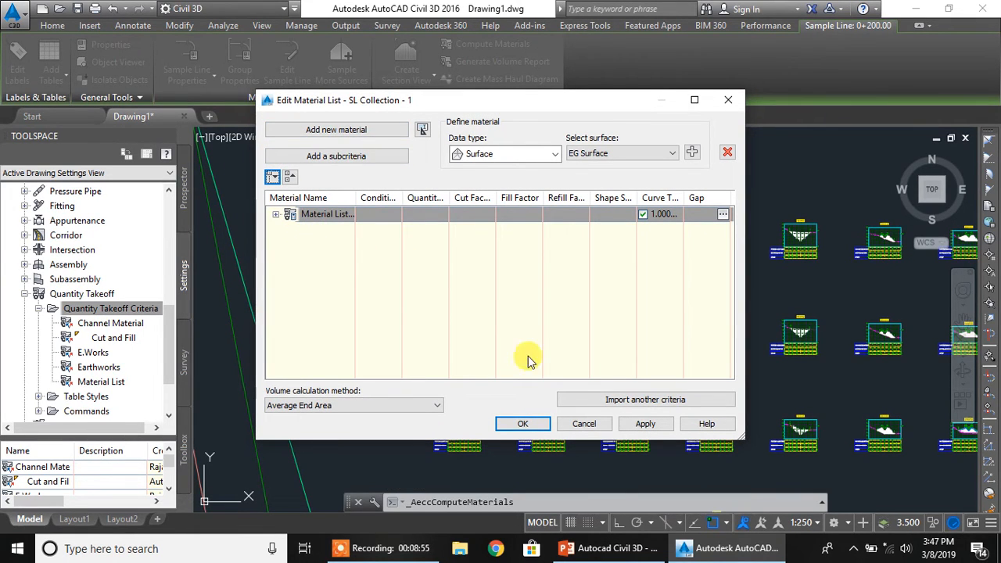
left_click(643, 402)
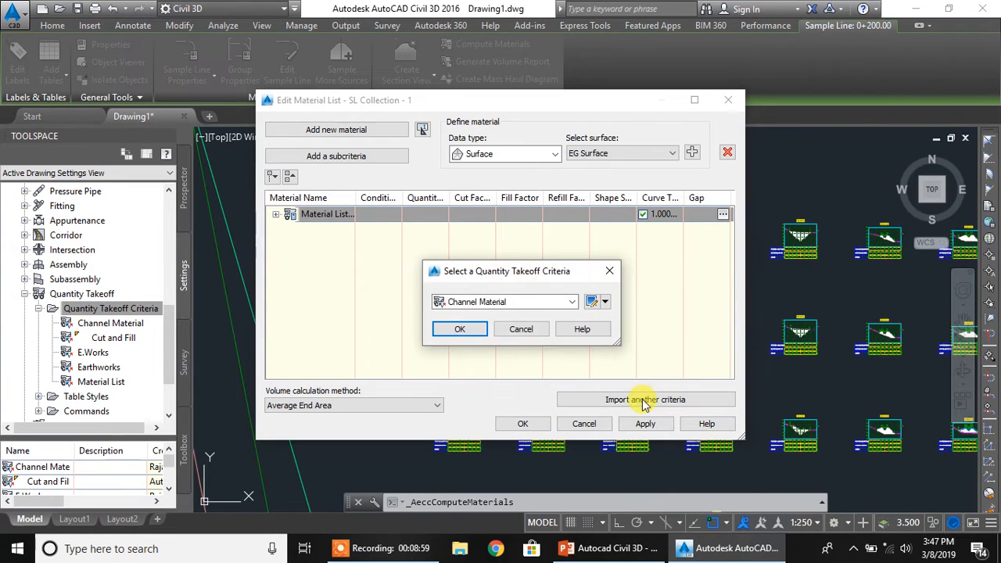
left_click(522, 302)
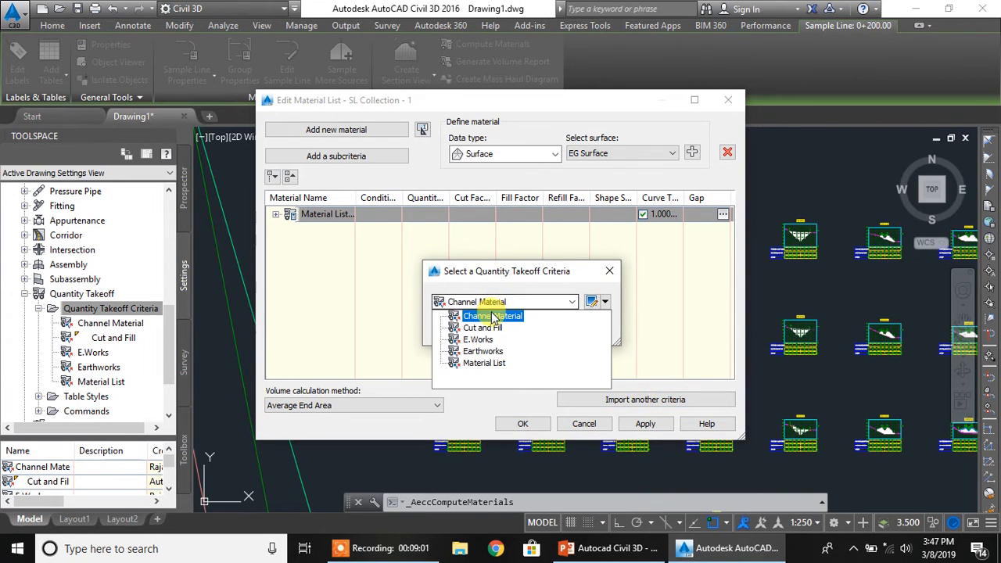
left_click(489, 313)
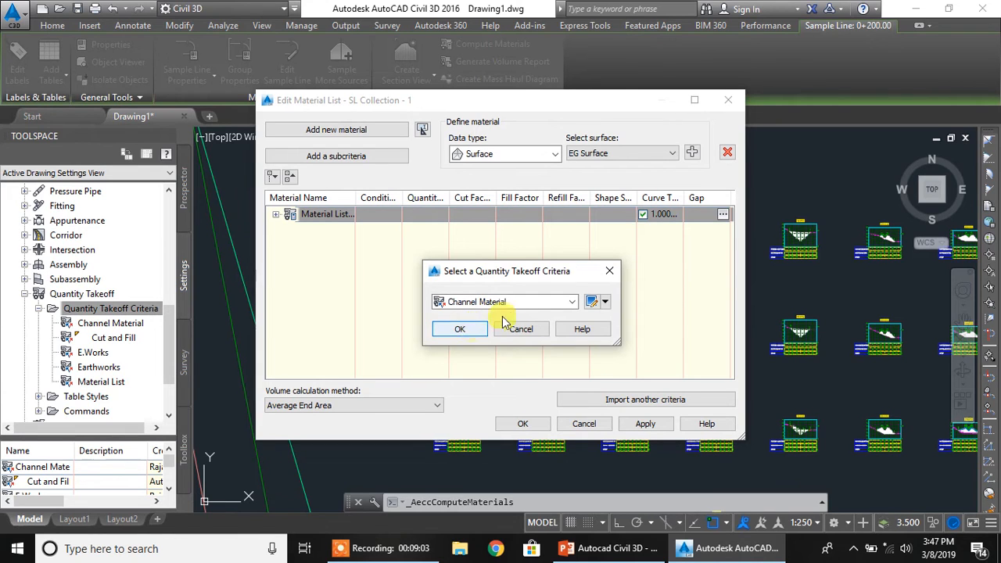
left_click(528, 305)
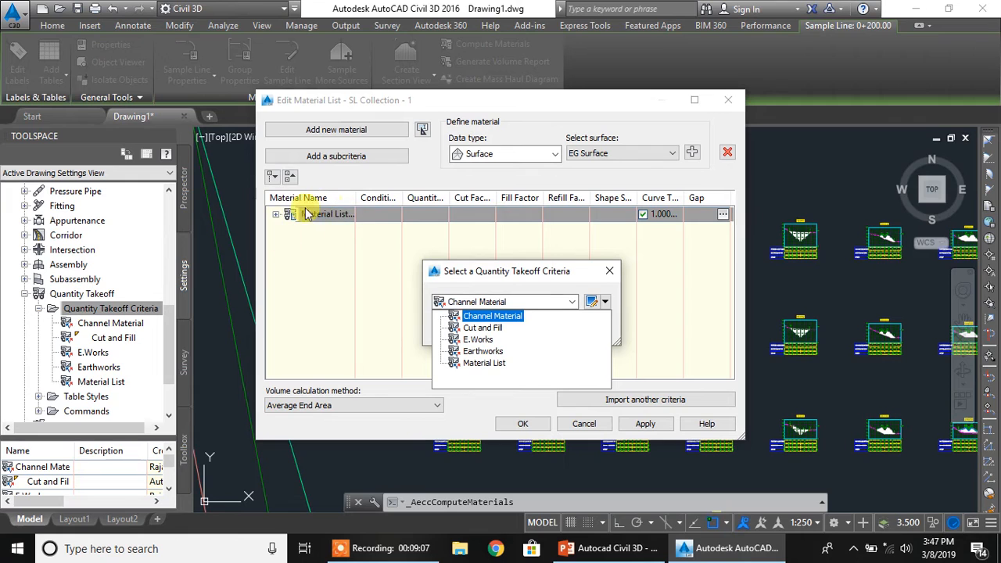
left_click(489, 316)
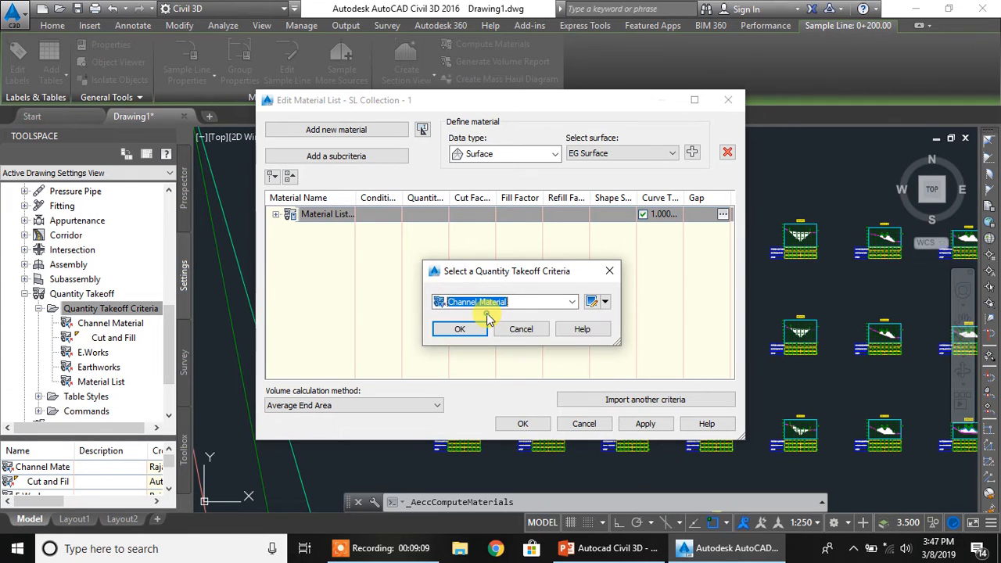
left_click(485, 307)
left_click(474, 315)
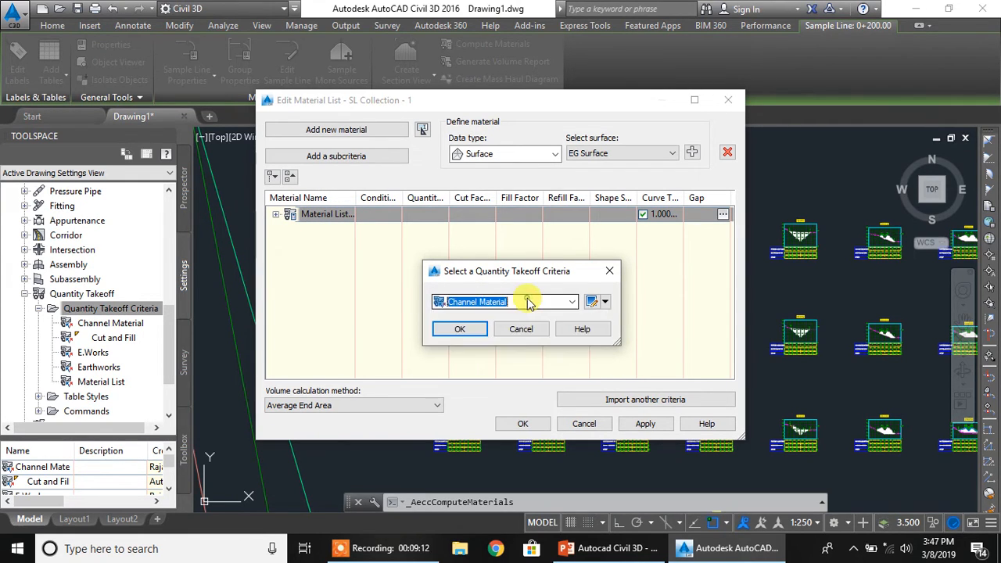
left_click(461, 329)
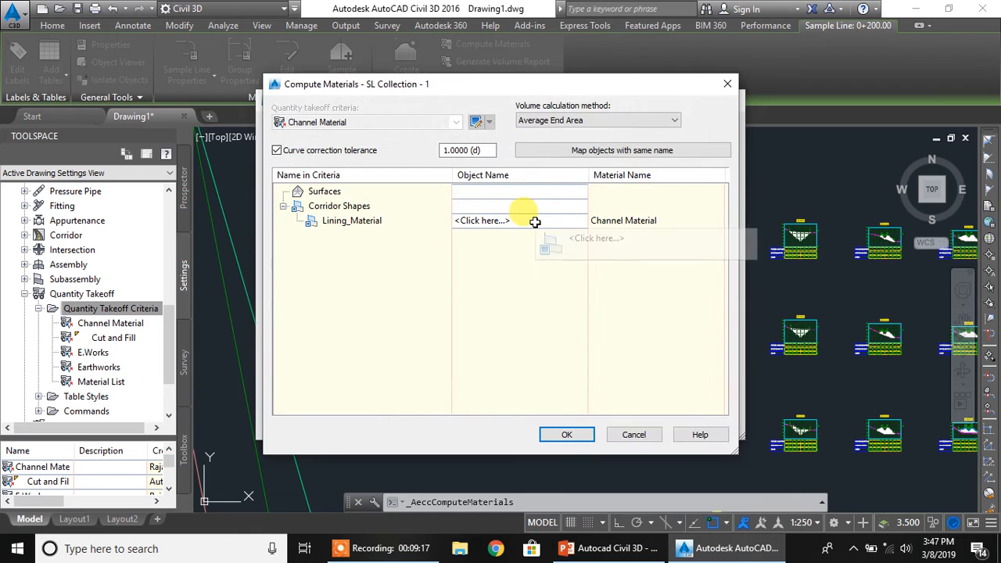
Map the Lining_Material corridor shape to Corridor - 1 Lining_Material and accept the mapping.
left_click(534, 221)
left_click(529, 237)
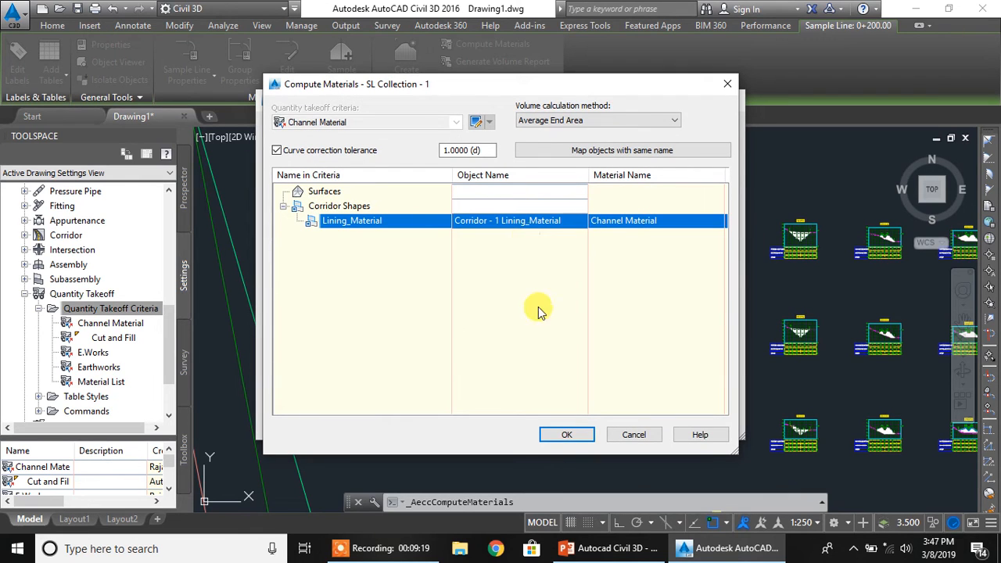
left_click(566, 435)
Rename the first material list as E.Work.
left_click(323, 216)
left_click(346, 213)
type("E.Work")
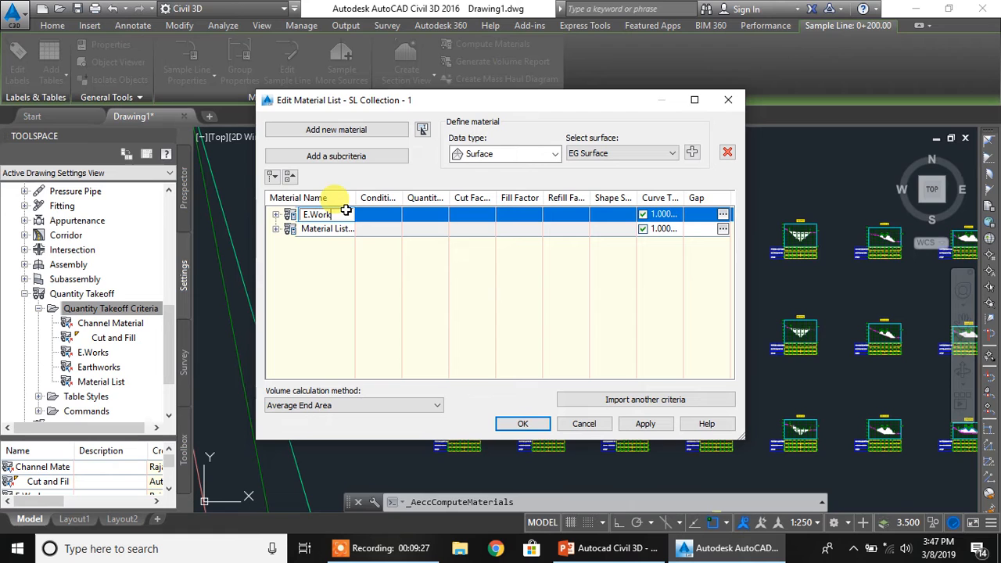
Rename the second material list as Linning Material, then apply the edited lists to compute the materials.
left_click(345, 229)
left_click(343, 229)
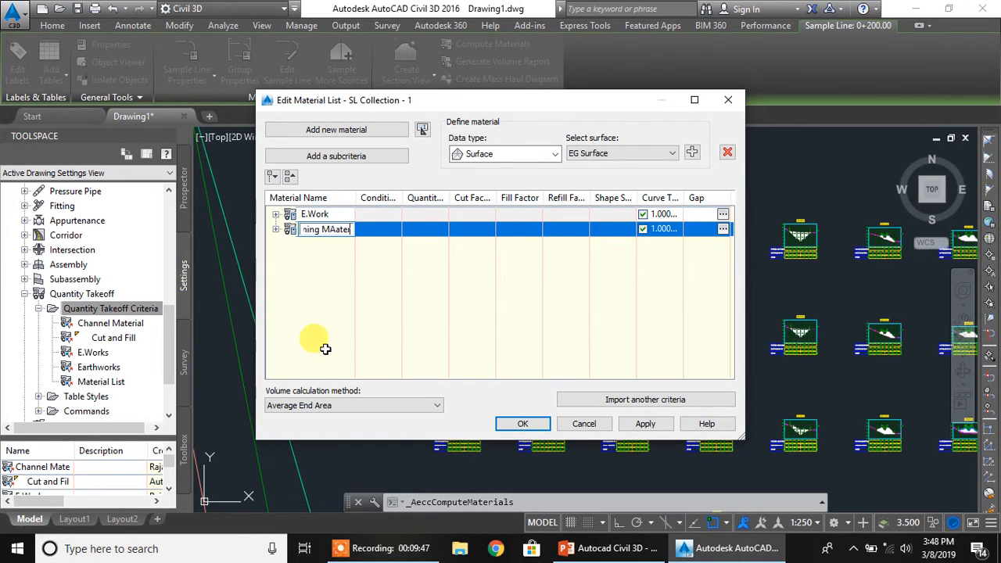
key("BackSpace")
key("BackSpace")
key("BackSpace")
key("BackSpace")
key("BackSpace")
key("BackSpace")
key("BackSpace")
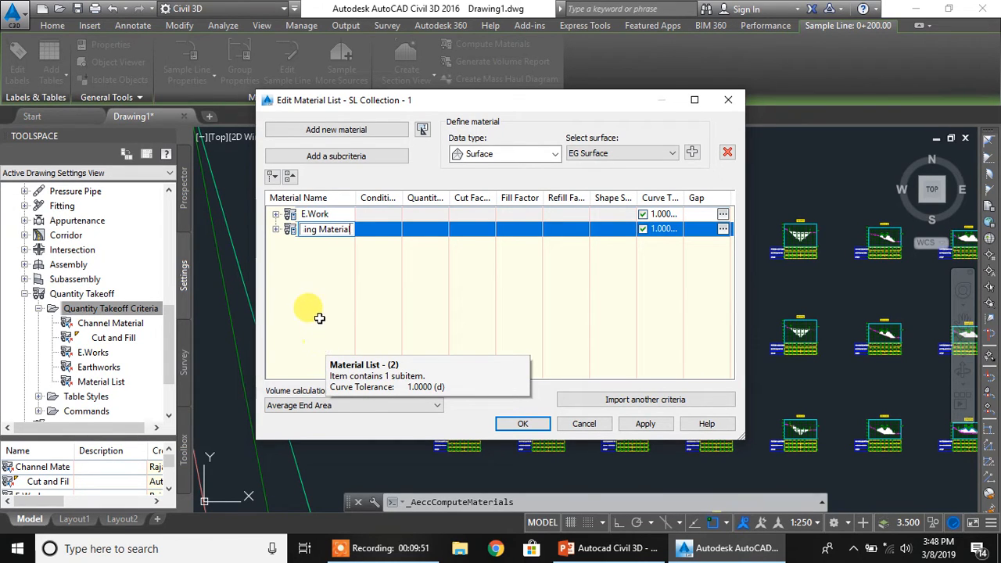
left_click(313, 320)
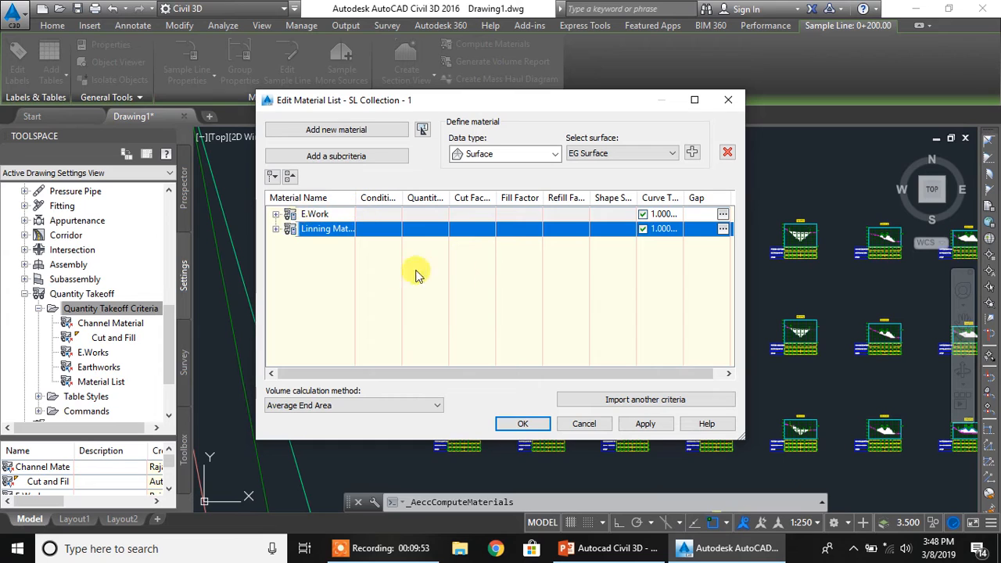
left_click(649, 424)
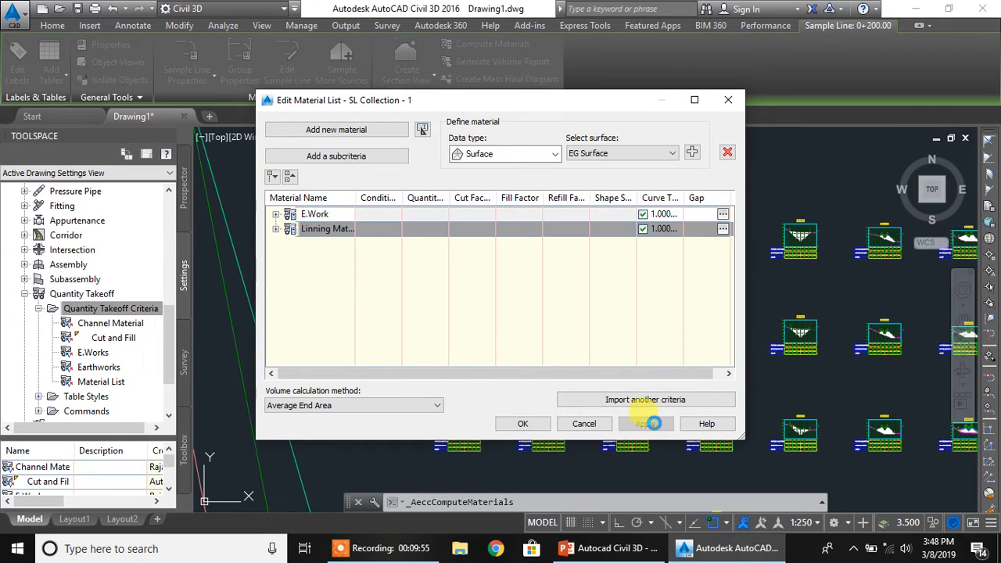
left_click(537, 425)
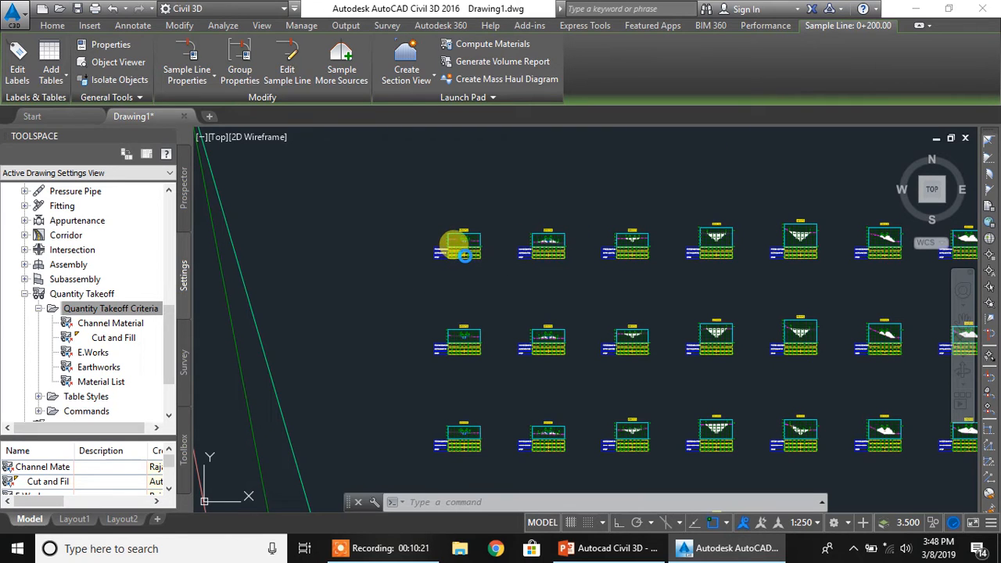
Examine the section view at station 0+000.00 for the computed earthworks and lining material areas.
left_click(466, 255)
scroll(446, 228, "up", 10)
scroll(394, 257, "up", 4)
scroll(394, 256, "down", 4)
middle_click_drag(358, 274, 466, 246)
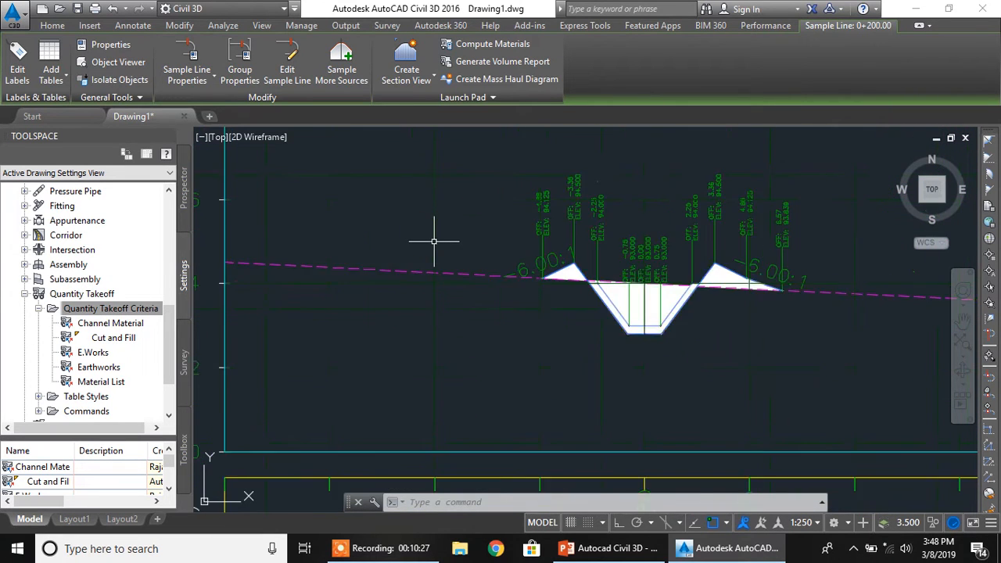
scroll(434, 211, "down", 2)
left_click(436, 202)
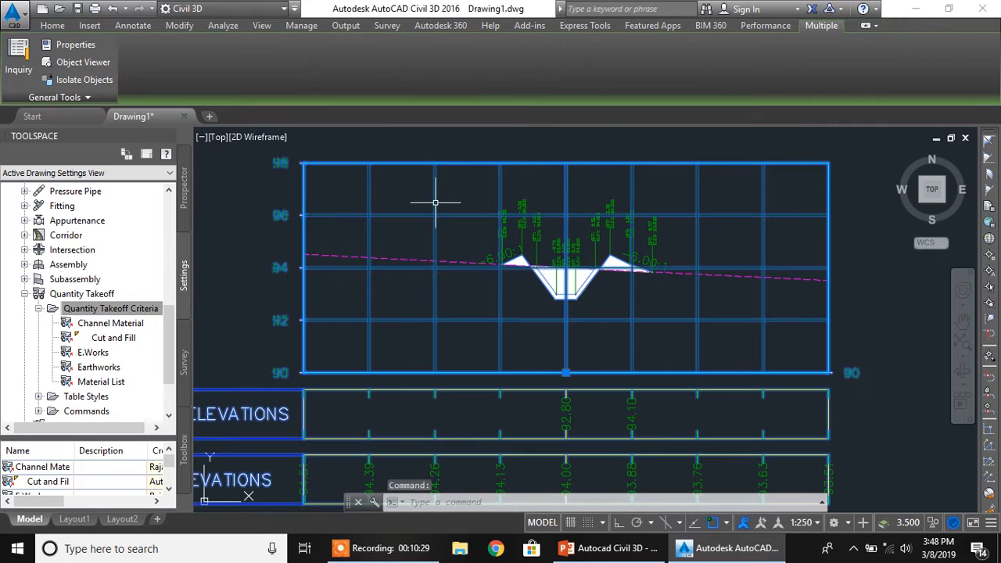
key("Escape")
scroll(394, 250, "down", 2)
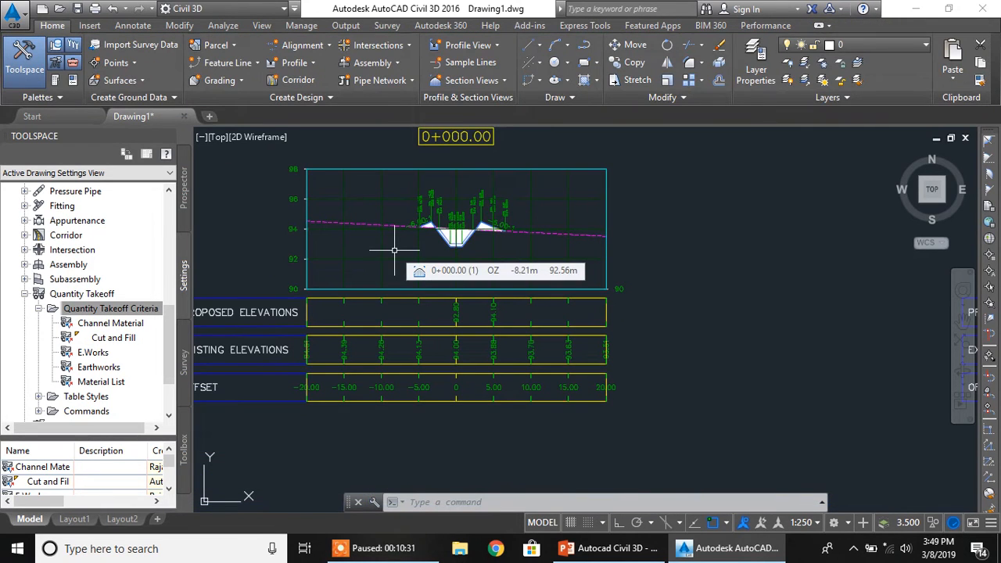
Open the volume table settings in the section view group properties, starting from the section view at station 0+000.00.
left_click(377, 195)
left_click(378, 193)
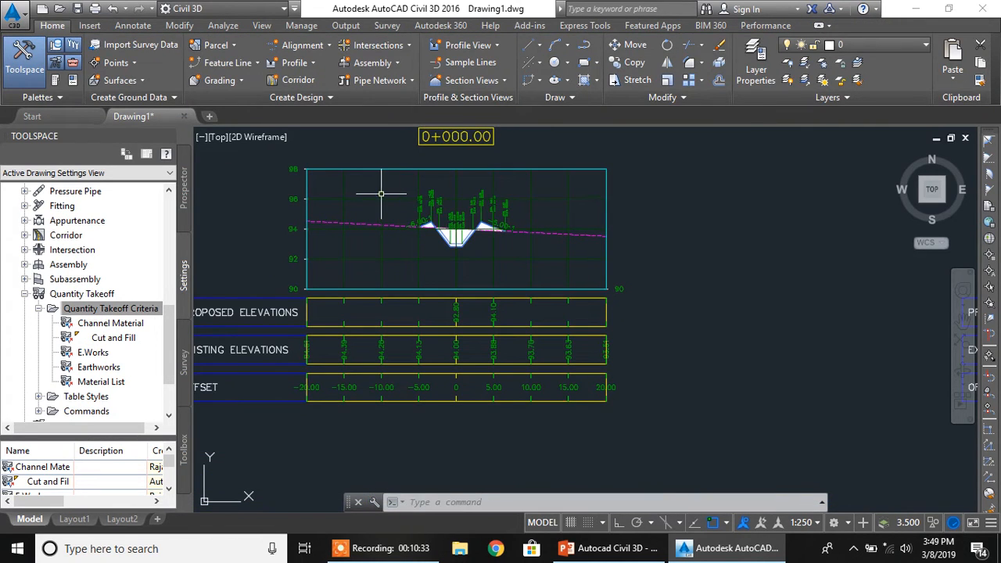
left_click(378, 194)
left_click(384, 198)
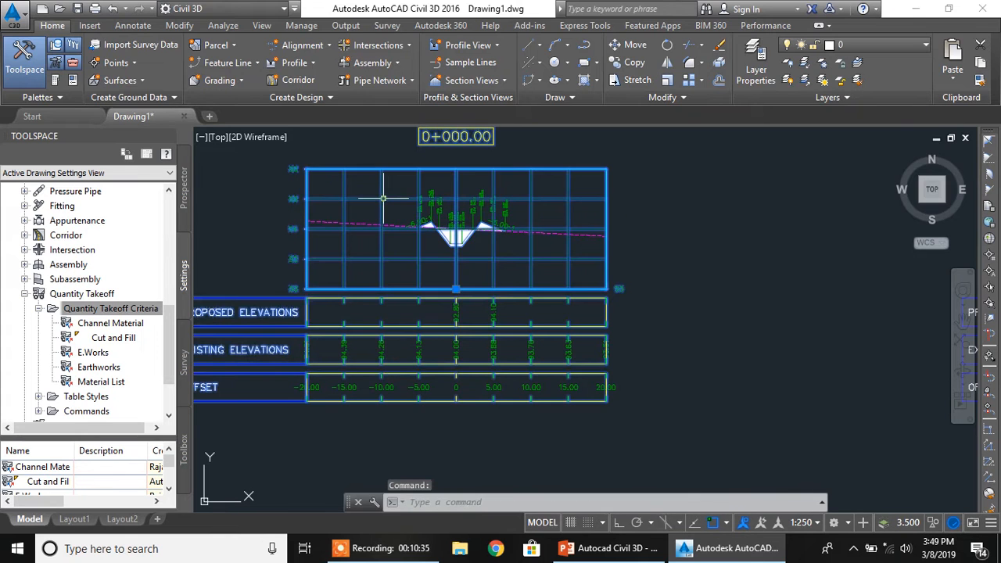
right_click(383, 199)
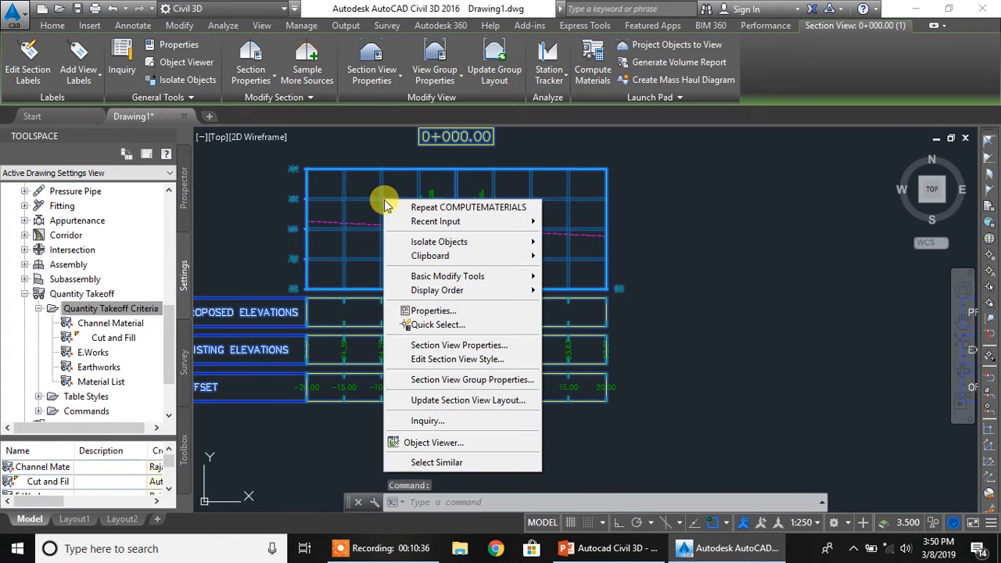
left_click(457, 381)
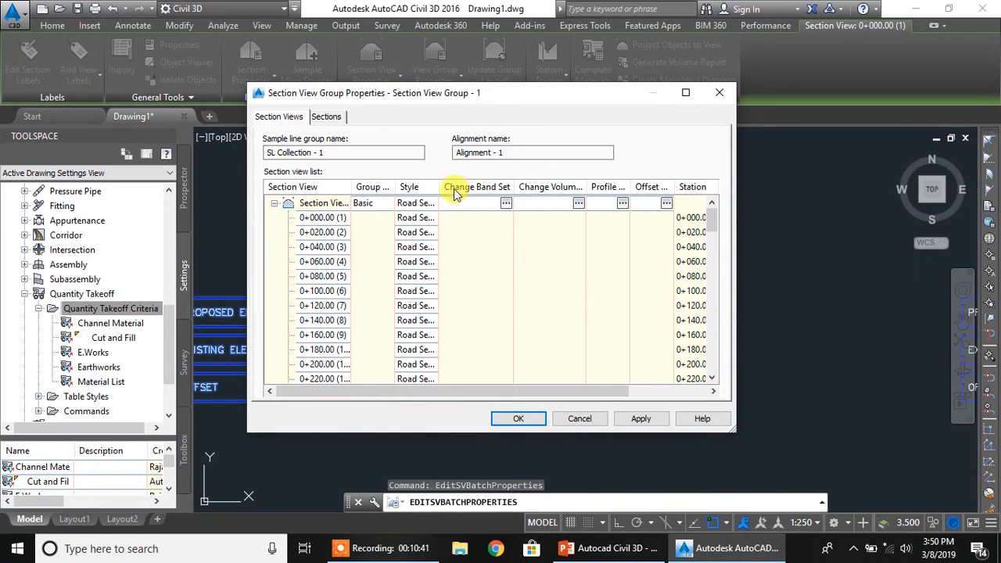
left_click(579, 203)
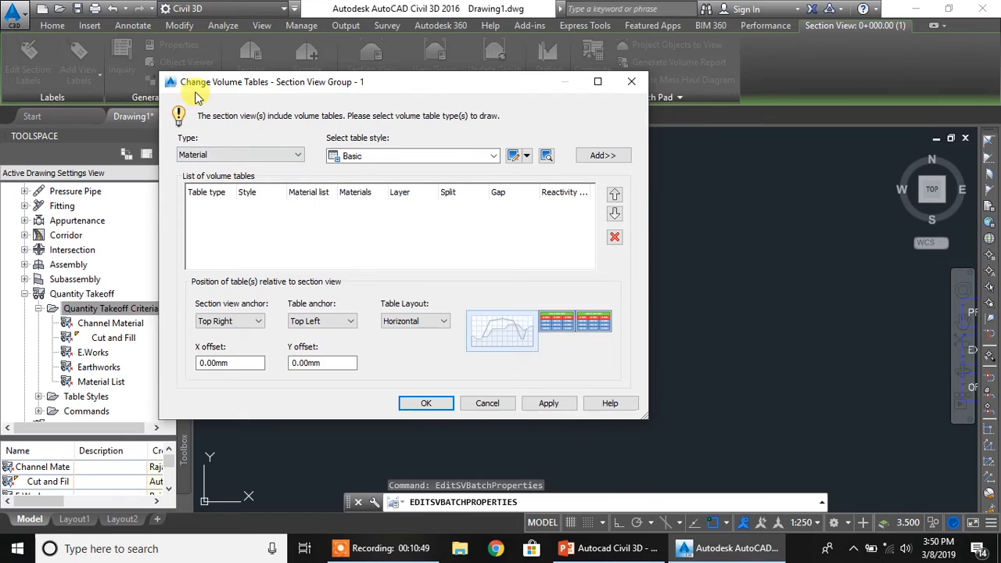
Add a Total Volume table with the Basic style to the section view group's volume tables.
left_click(267, 152)
left_click(223, 178)
left_click(602, 155)
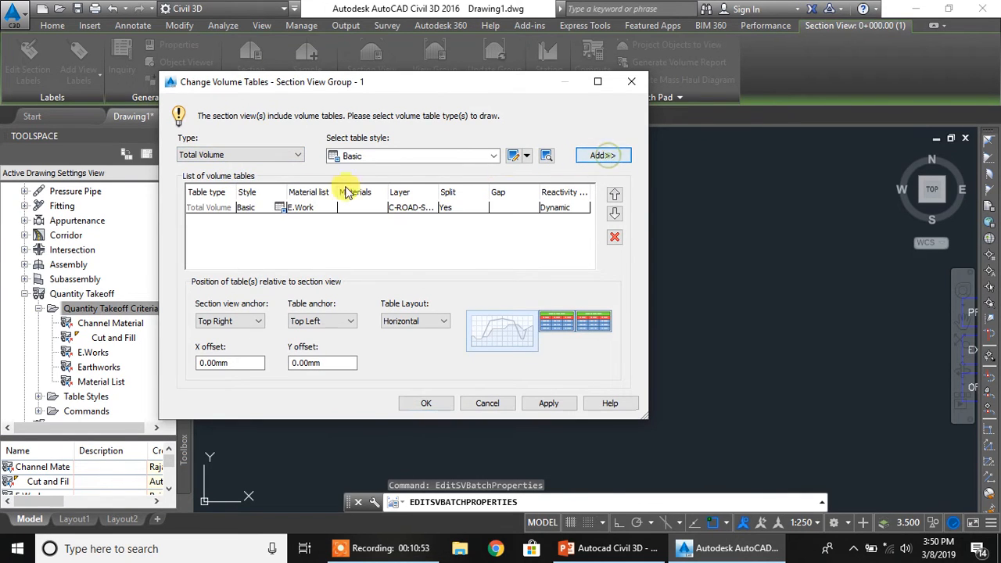
Add a Material volume table with the Basic style and assign it the Linning Material list.
left_click(252, 155)
left_click(195, 167)
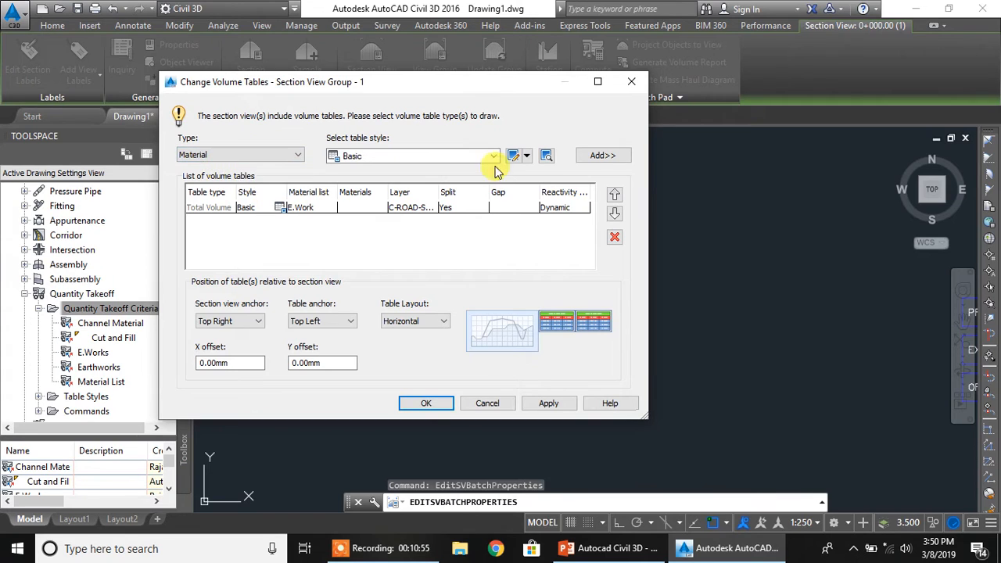
left_click(598, 154)
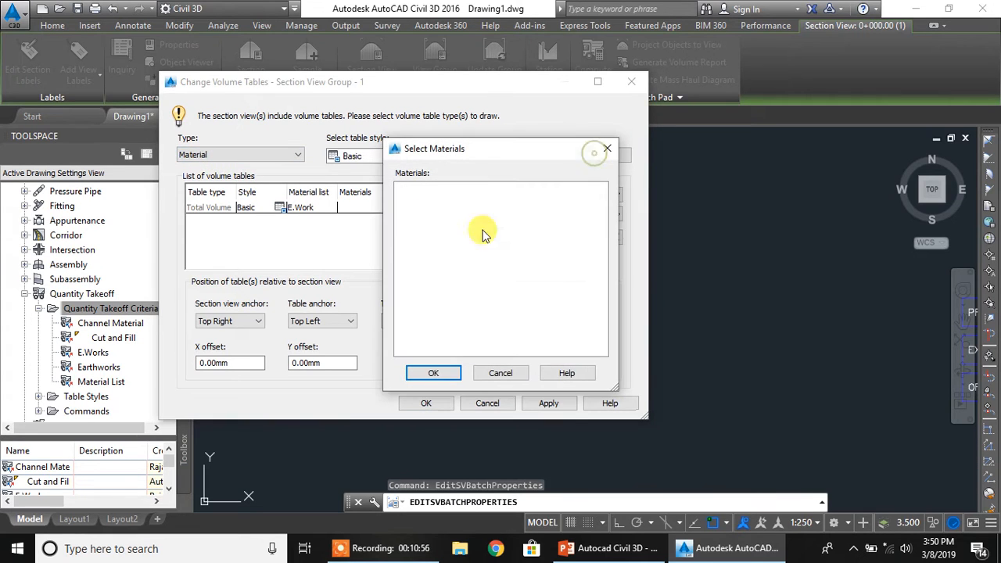
left_click(433, 373)
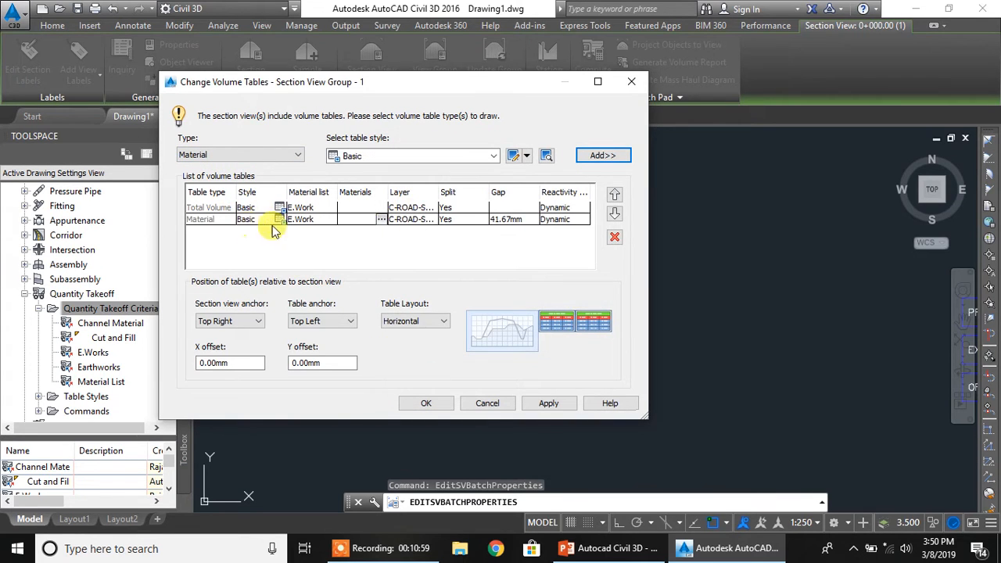
left_click(322, 208)
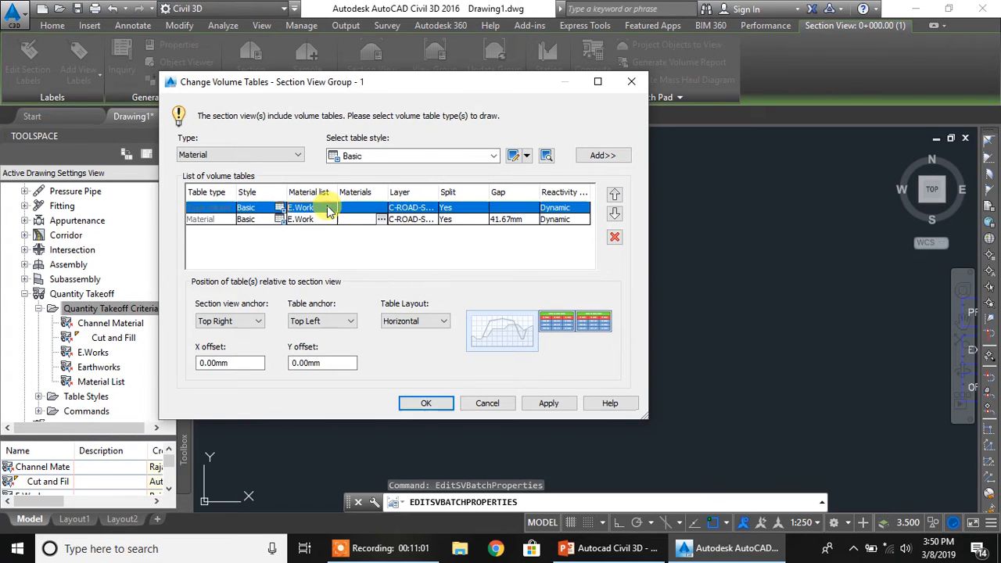
left_click(300, 220)
left_click(321, 220)
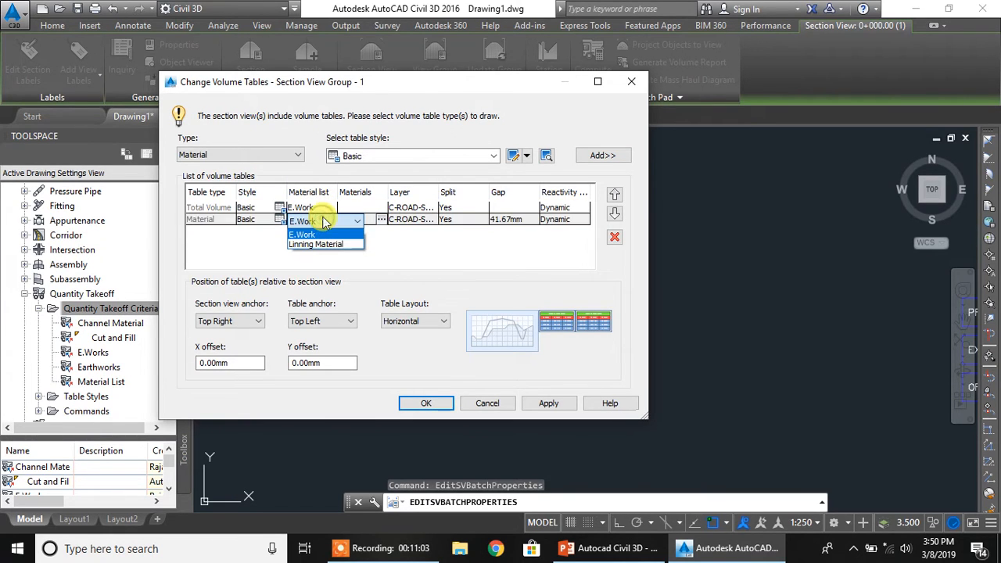
left_click(313, 245)
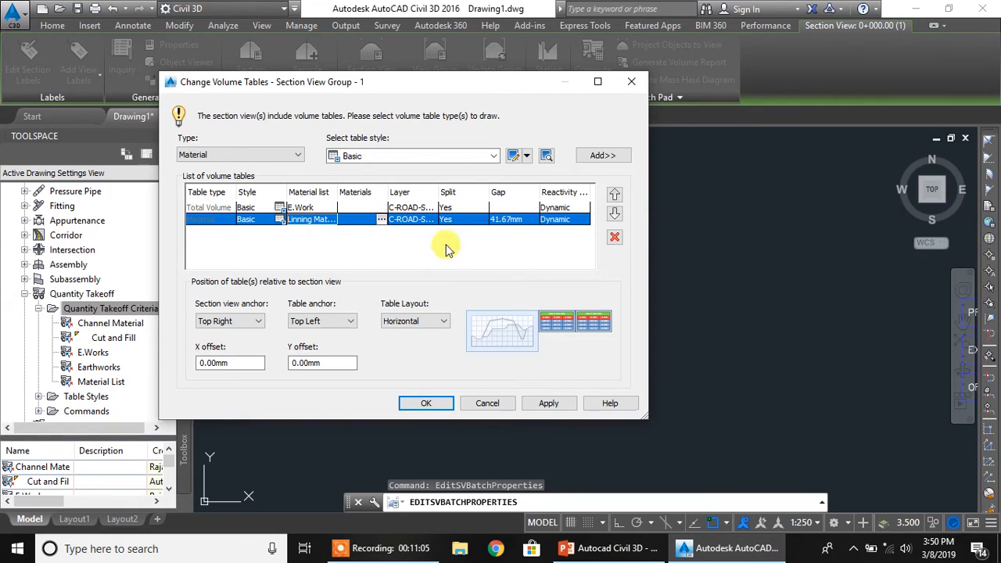
Set the Material table's gap to 0.00 mm and the table layout to Vertical.
left_click(505, 220)
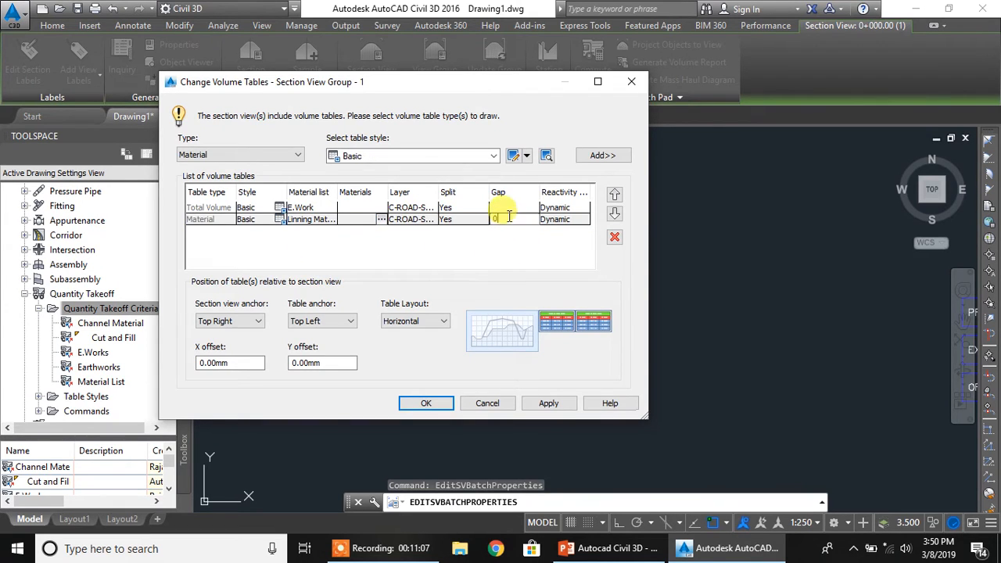
type("00mm")
left_click(476, 241)
left_click(414, 321)
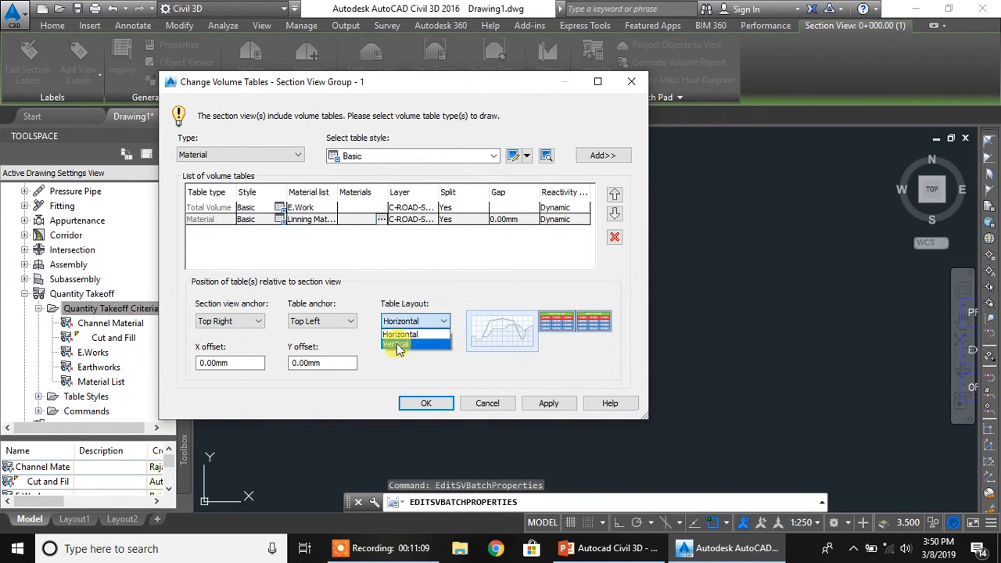
left_click(397, 345)
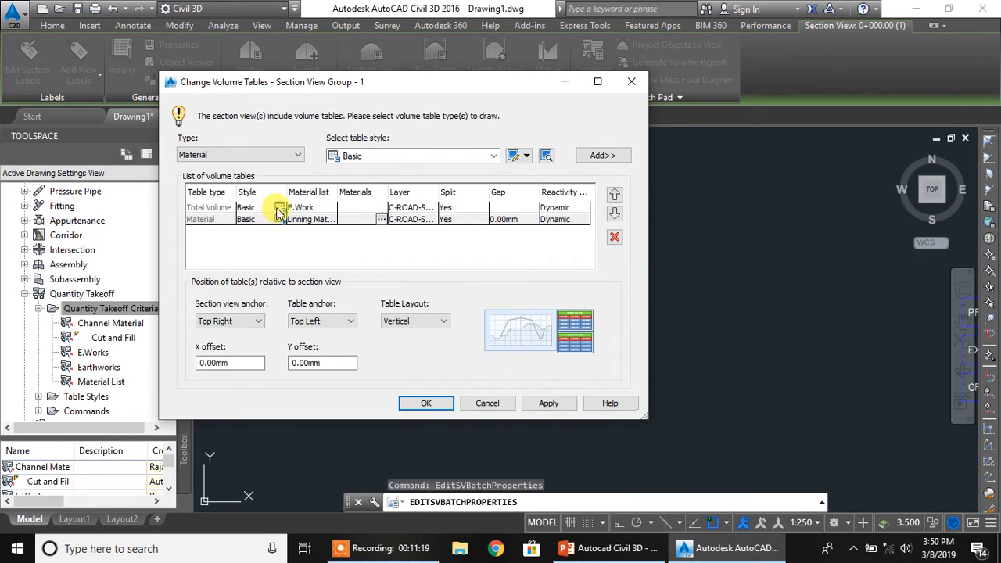
Set the title text colour to green in the Basic table style used by the Total Volume table.
left_click(281, 212)
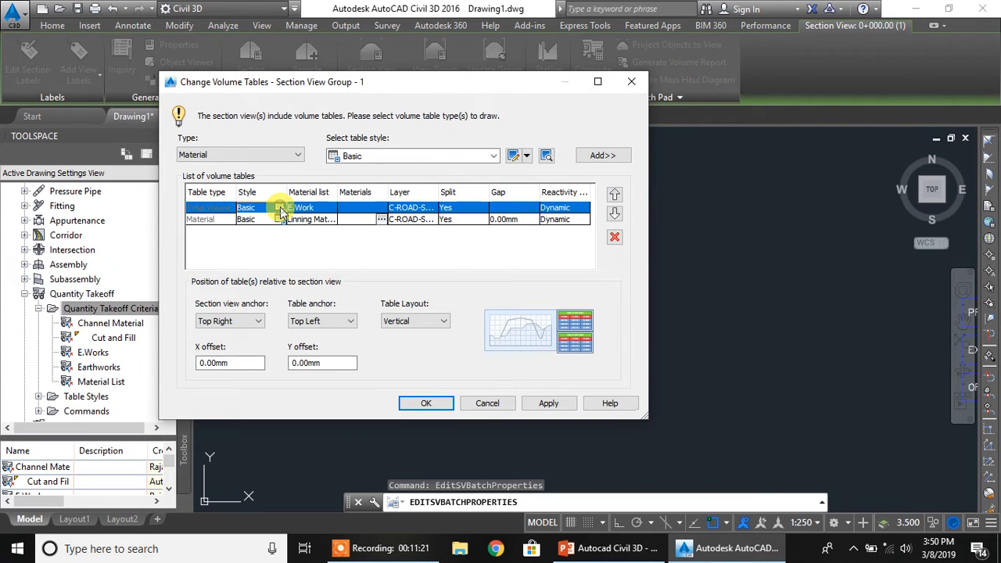
left_click(280, 207)
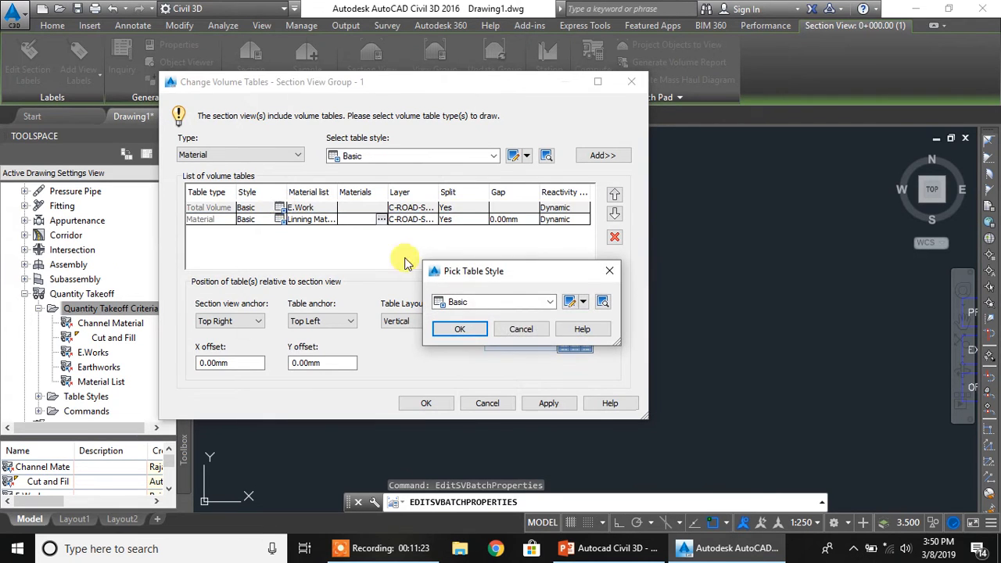
left_click(573, 302)
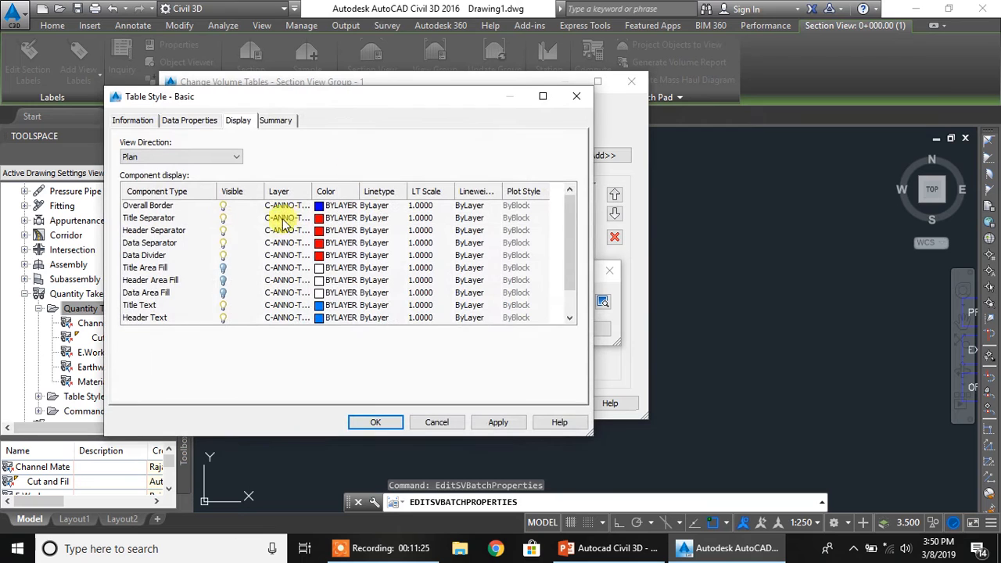
left_click(140, 309)
left_click(317, 306)
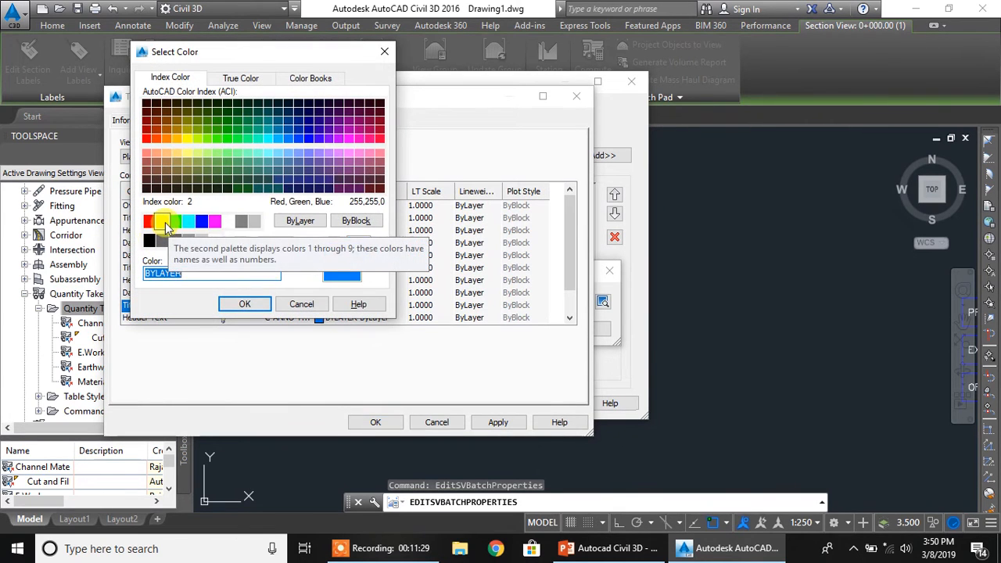
left_click(162, 223)
left_click(176, 221)
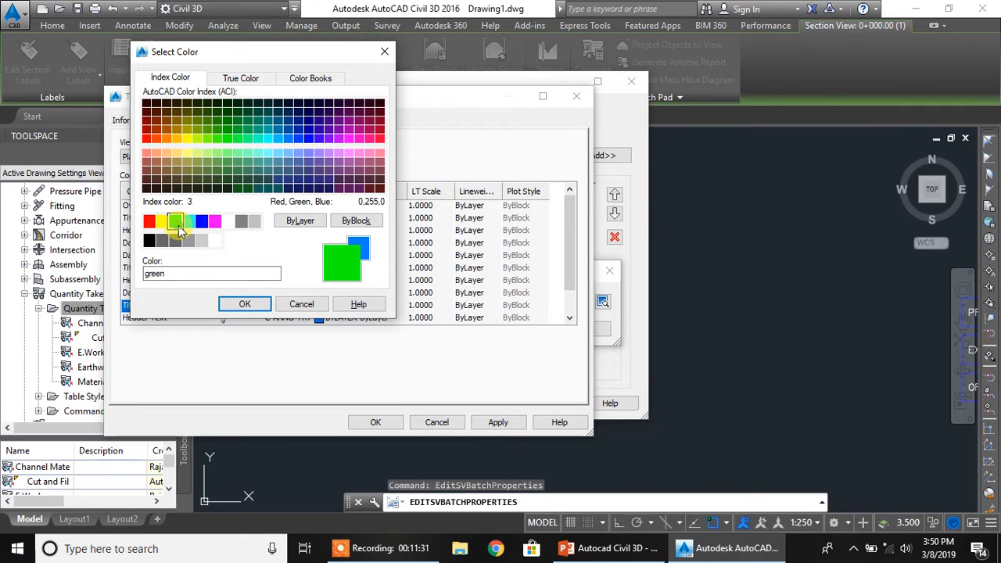
left_click(254, 306)
left_click(498, 423)
left_click(383, 422)
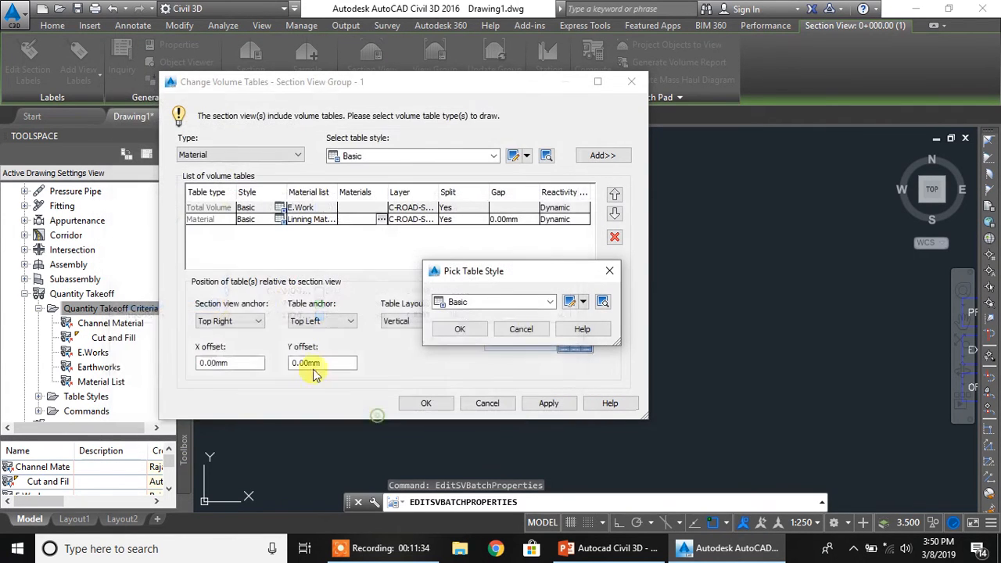
left_click(386, 326)
Set the title text colour to green in the Basic table style used by the Material table.
left_click(270, 219)
left_click(280, 220)
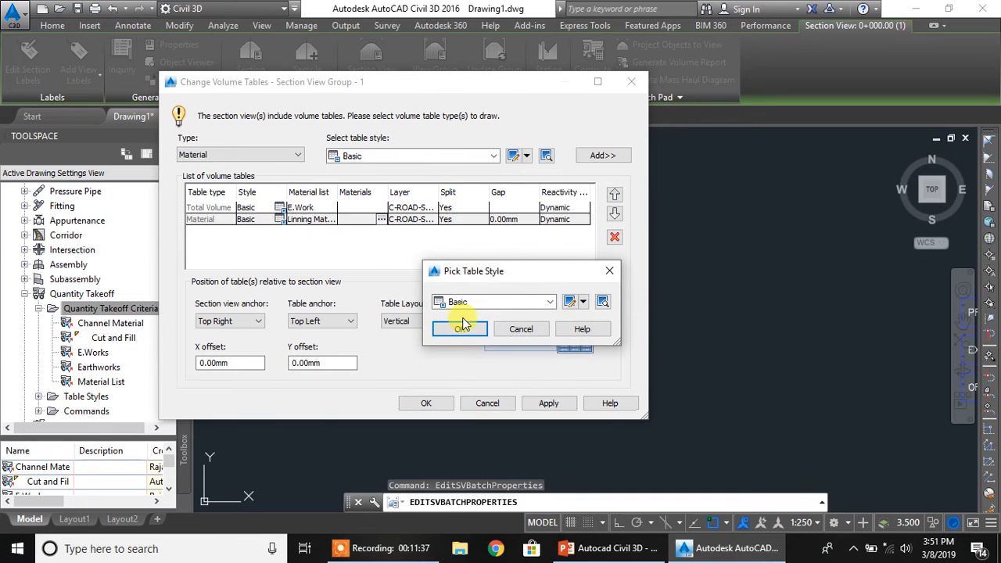
left_click(570, 303)
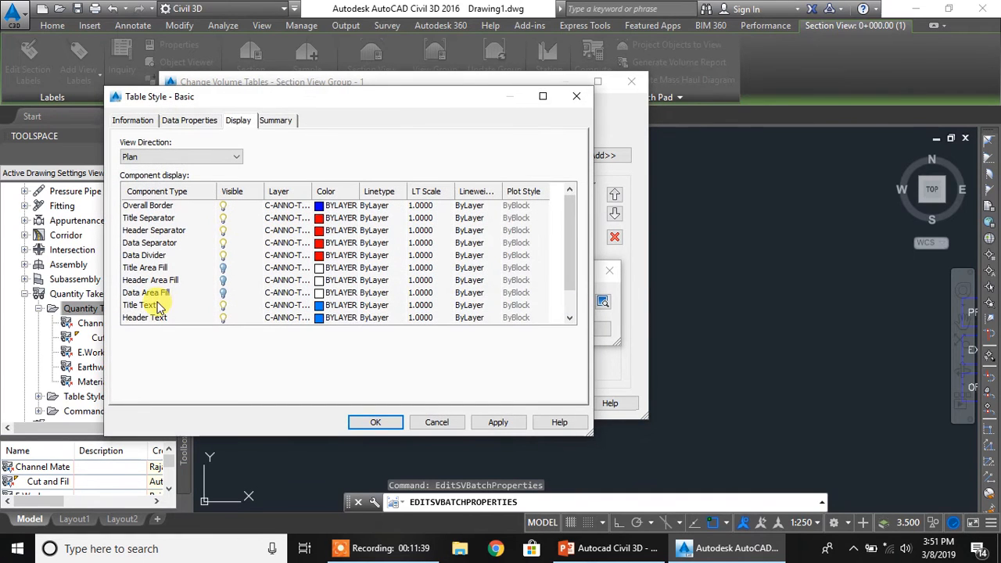
left_click(145, 305)
left_click(328, 305)
left_click(175, 222)
left_click(239, 305)
left_click(497, 422)
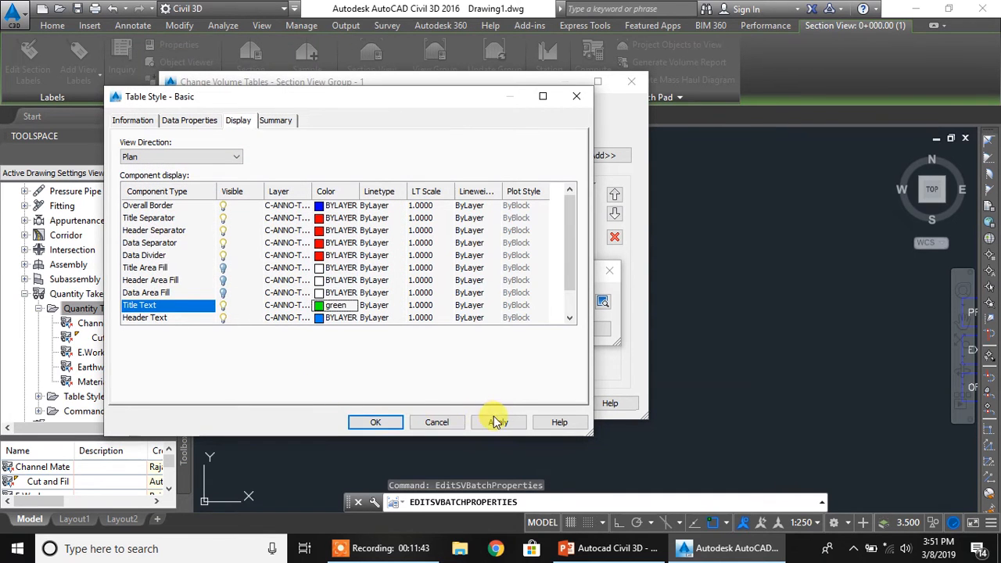
left_click(360, 427)
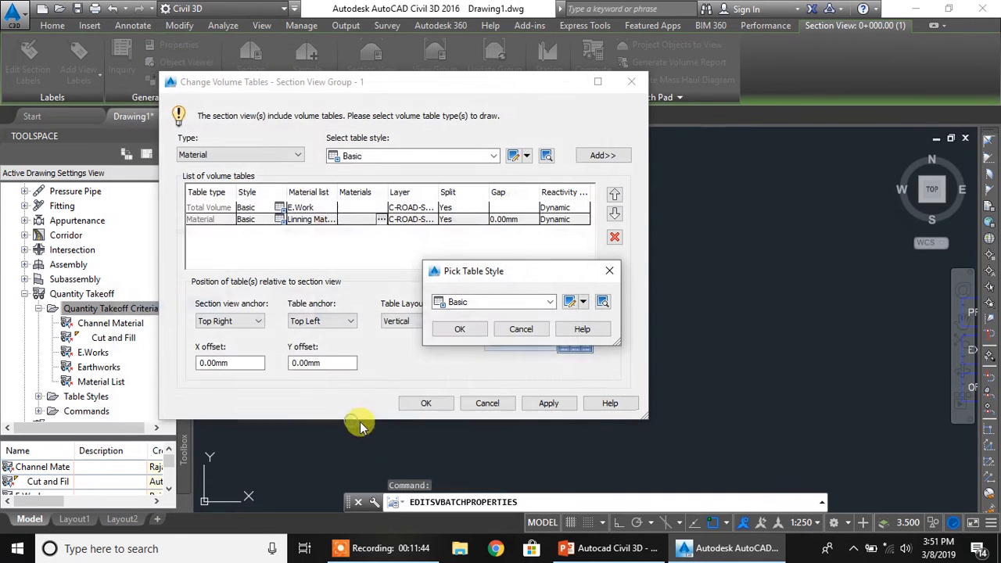
left_click(451, 330)
Apply the volume table settings to the section view group and confirm the group properties.
left_click(557, 403)
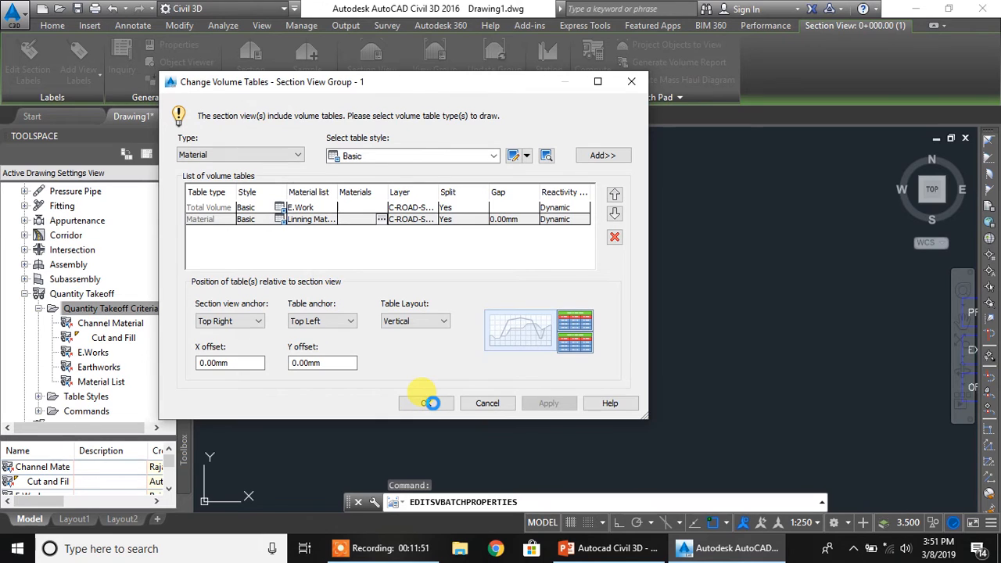
left_click(427, 404)
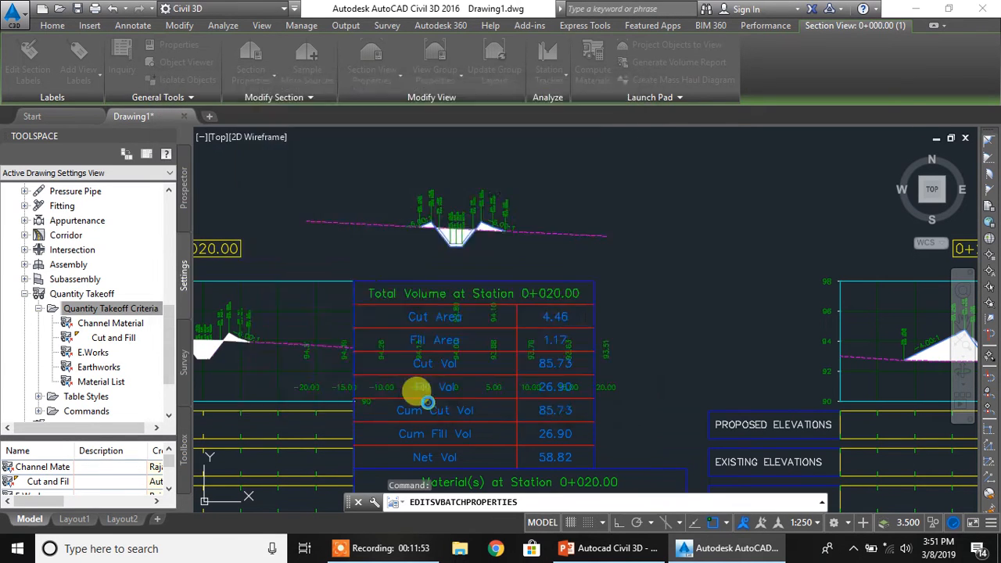
left_click(635, 418)
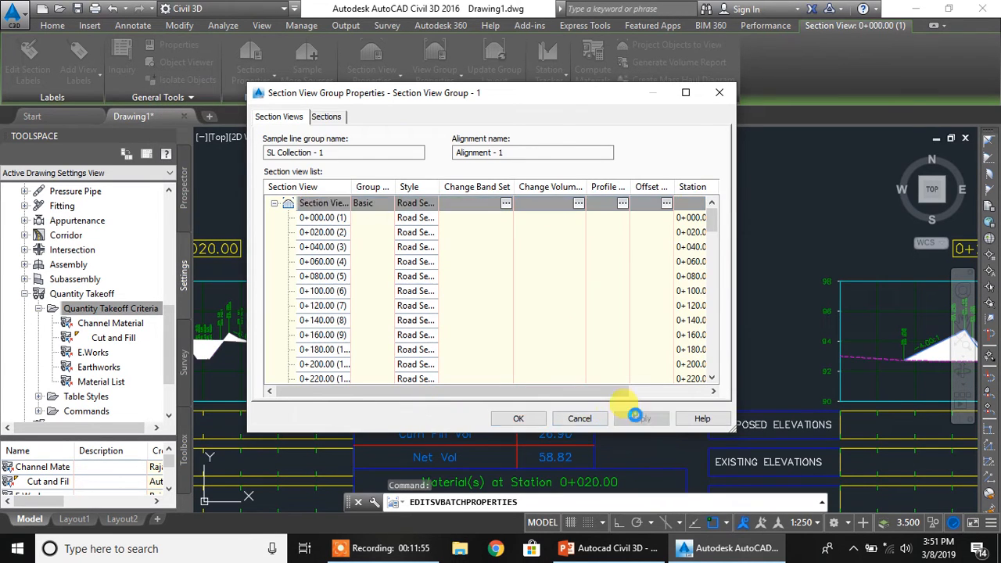
left_click(518, 419)
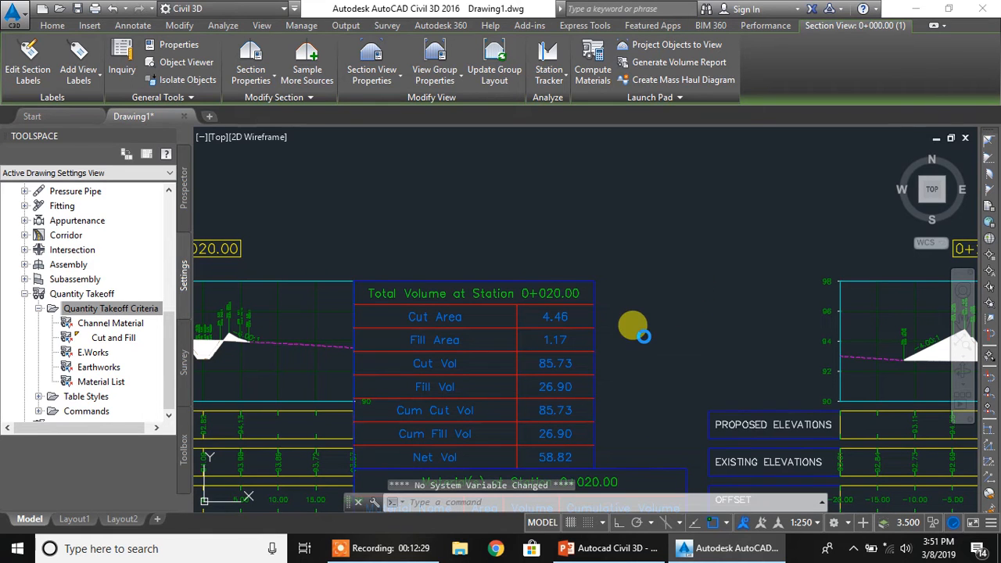
Examine the Total Volume and Material tables beside the section views, including those at stations 0+200.00 and 0+620.00.
scroll(588, 275, "down", 2)
scroll(553, 287, "down", 2)
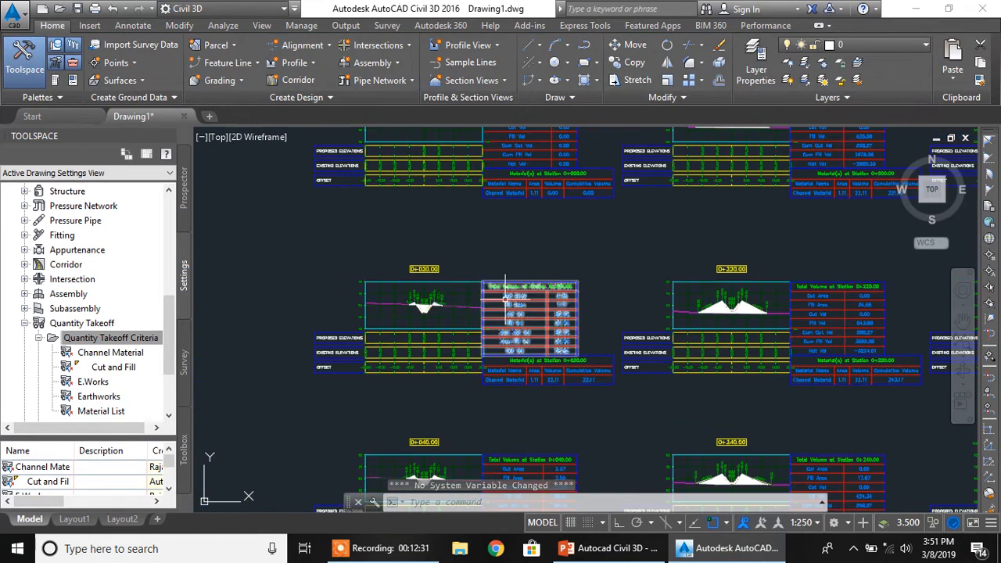
scroll(529, 333, "up", 5)
scroll(496, 358, "down", 2)
middle_click_drag(634, 366, 277, 377)
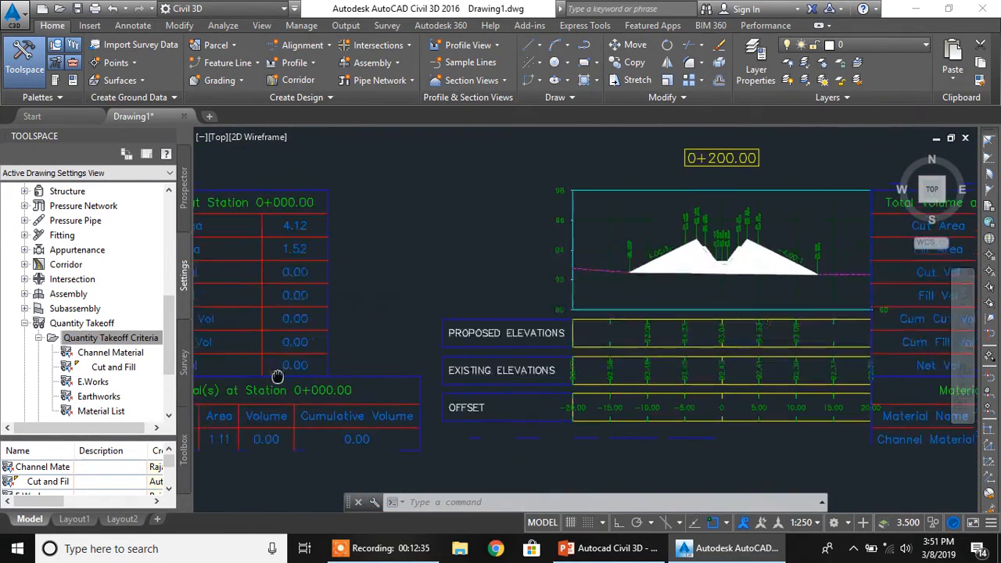
middle_click_drag(700, 355, 380, 365)
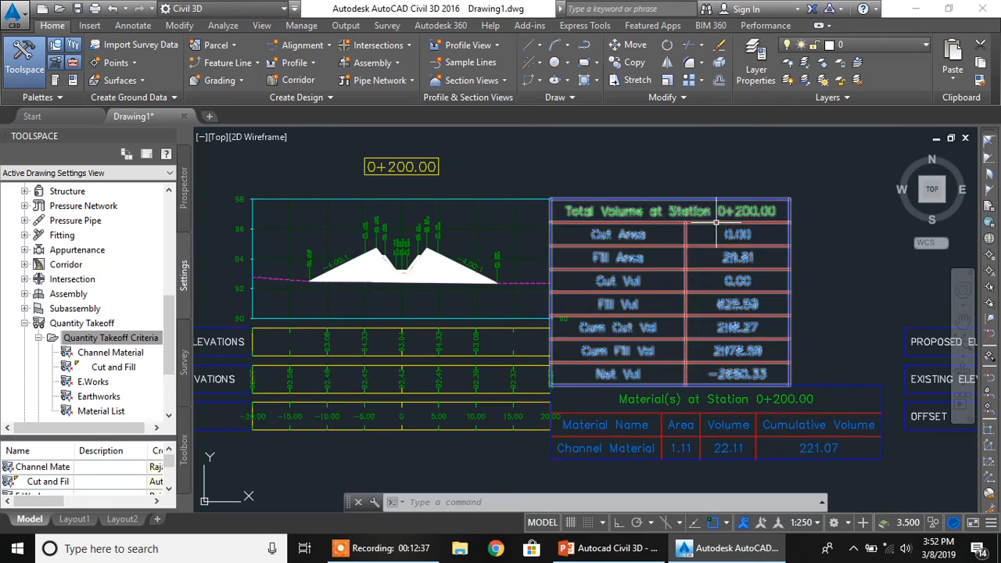
left_click(823, 195)
key("Escape")
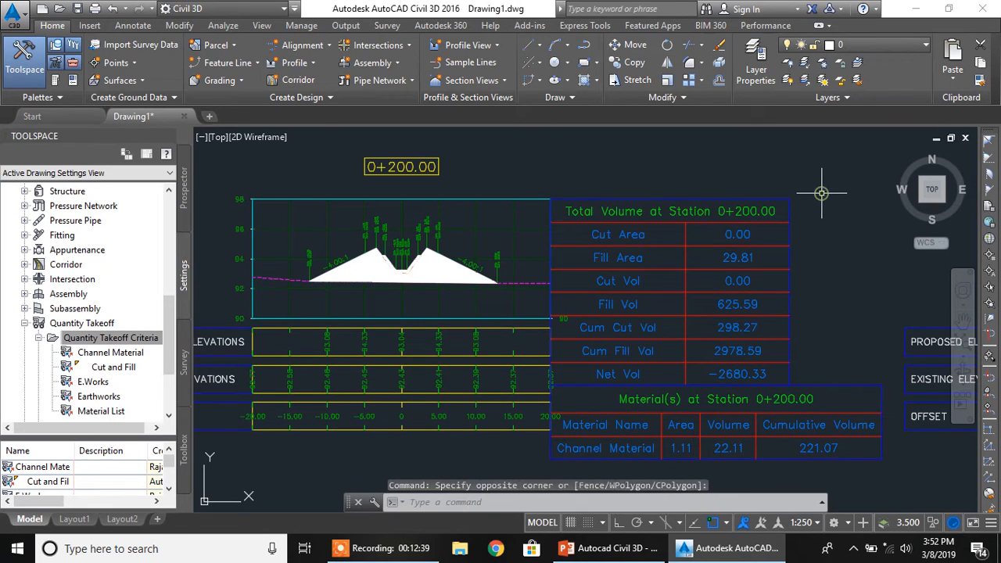
middle_click_drag(725, 404, 680, 299)
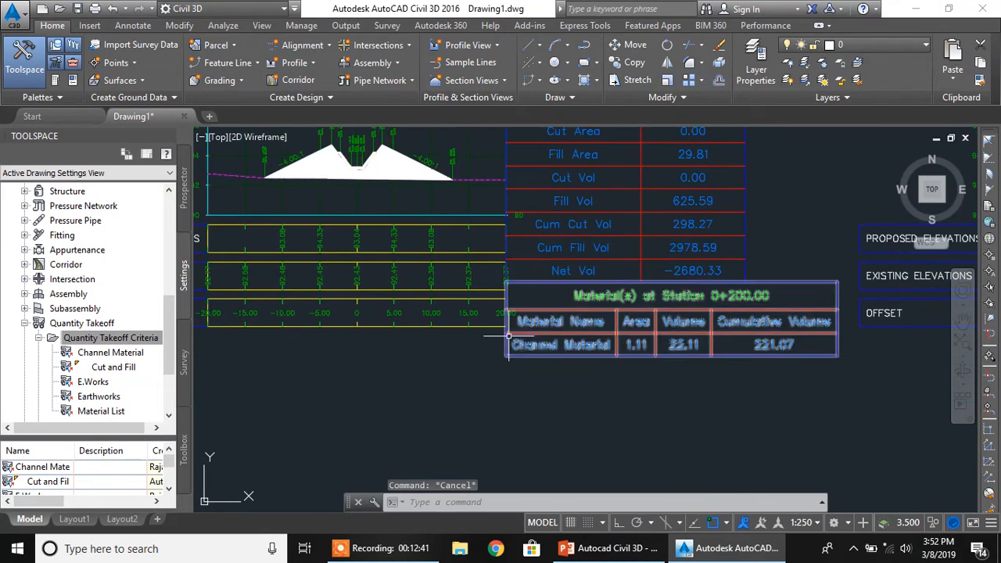
scroll(694, 316, "down", 10)
scroll(681, 354, "up", 4)
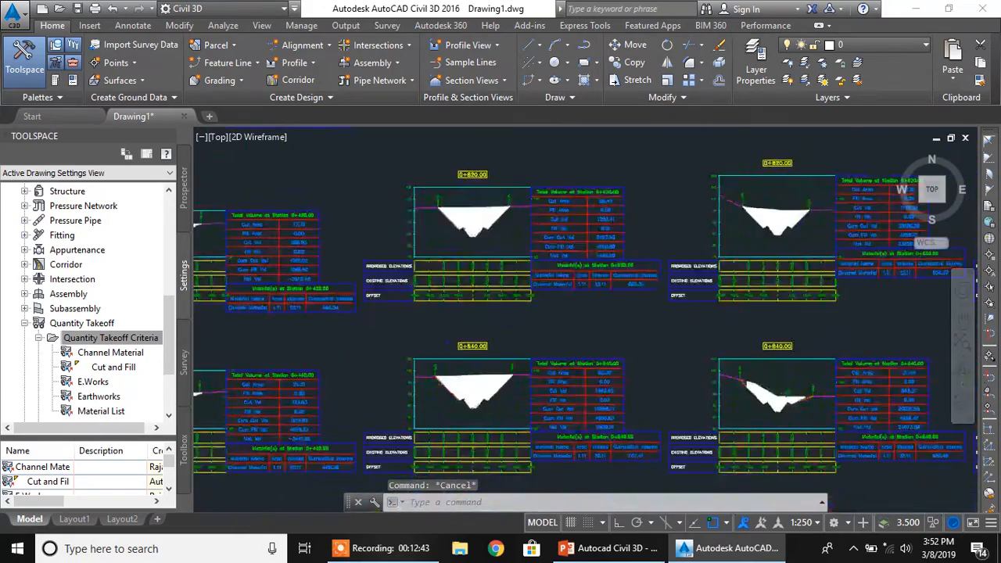
scroll(592, 266, "up", 5)
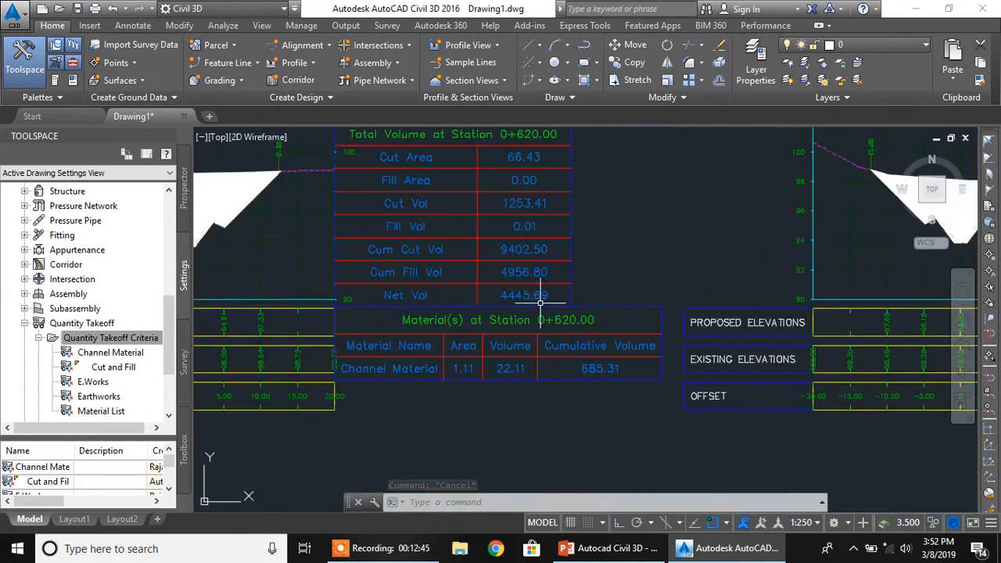
scroll(419, 319, "down", 4)
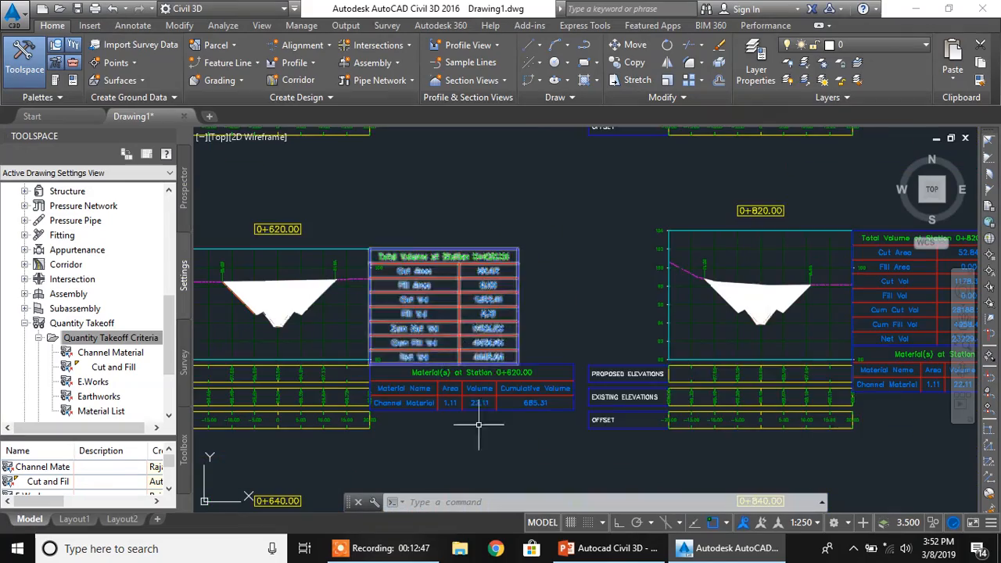
scroll(548, 367, "down", 5)
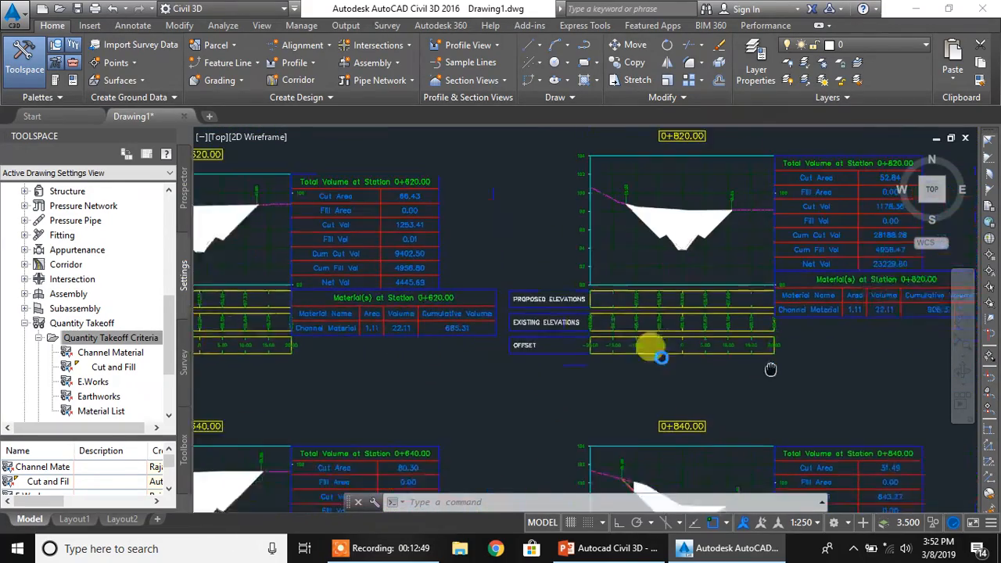
scroll(587, 345, "down", 3)
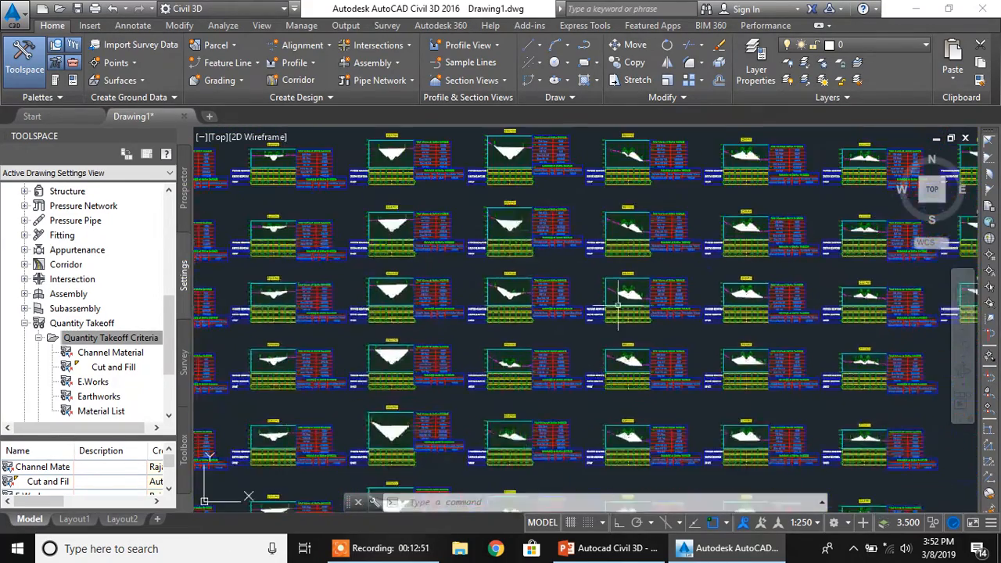
Look over the volume tables across the full array of section views, back to the first stations.
scroll(637, 321, "up", 3)
scroll(717, 345, "up", 3)
mouse_move(501, 342)
middle_mouse_down()
mouse_move(572, 342)
mouse_move(709, 387)
middle_mouse_up()
middle_click_drag(315, 240, 567, 403)
middle_click_drag(337, 199, 511, 331)
middle_click_drag(270, 208, 505, 337)
middle_click_drag(216, 221, 465, 328)
scroll(469, 322, "down", 2)
middle_click_drag(316, 290, 402, 223)
middle_click_drag(302, 317, 431, 240)
mouse_move(328, 297)
middle_mouse_down()
mouse_move(407, 241)
mouse_move(421, 245)
middle_mouse_up()
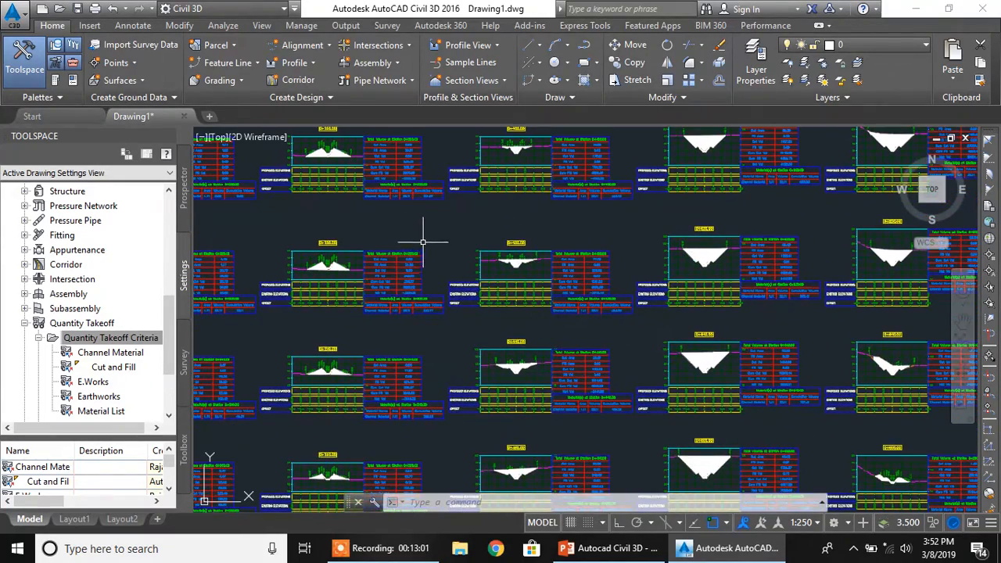
scroll(391, 233, "down", 2)
middle_click_drag(313, 243, 429, 234)
Open the section display options in the section view group properties, starting from the section view at station 0+000.00.
scroll(329, 194, "up", 4)
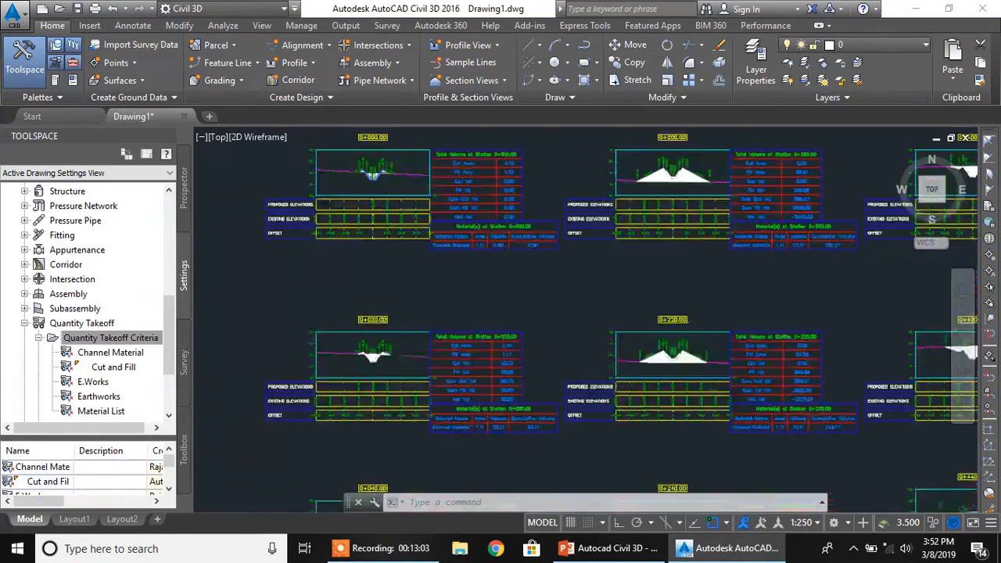
scroll(374, 174, "up", 6)
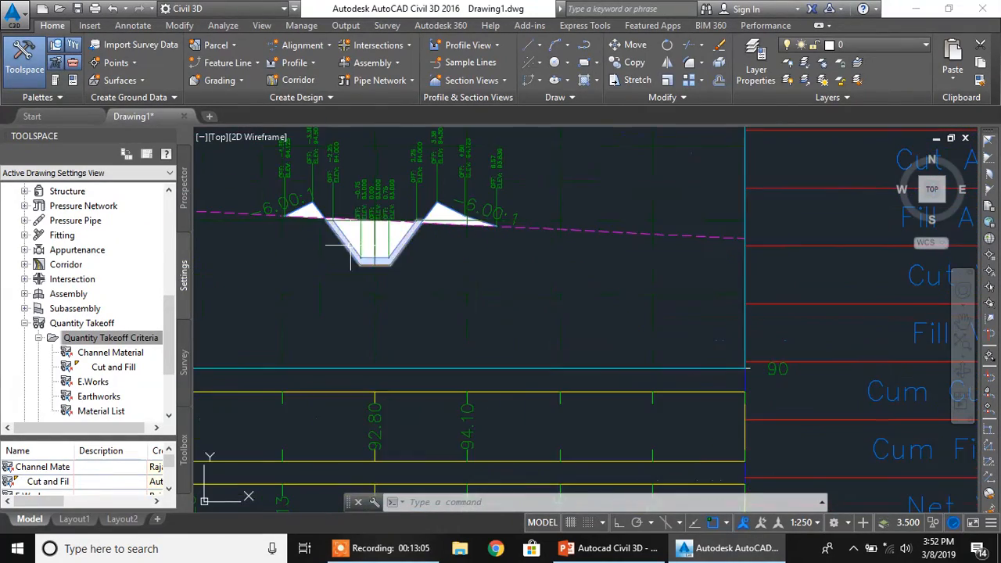
middle_click_drag(351, 248, 375, 263)
scroll(387, 281, "up", 3)
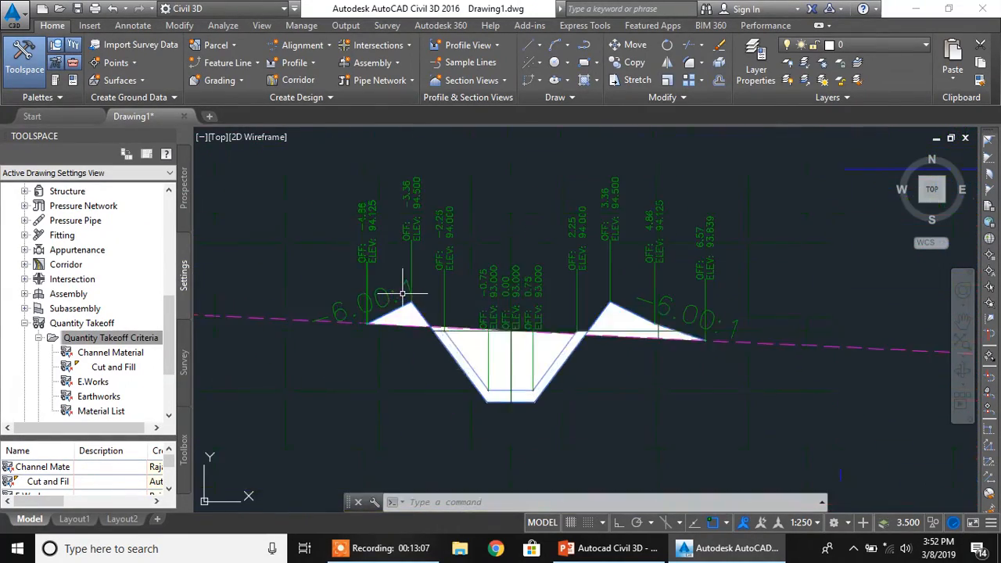
scroll(429, 276, "up", 2)
scroll(446, 288, "down", 2)
middle_click_drag(447, 282, 474, 252)
left_click(323, 192)
left_click(327, 191)
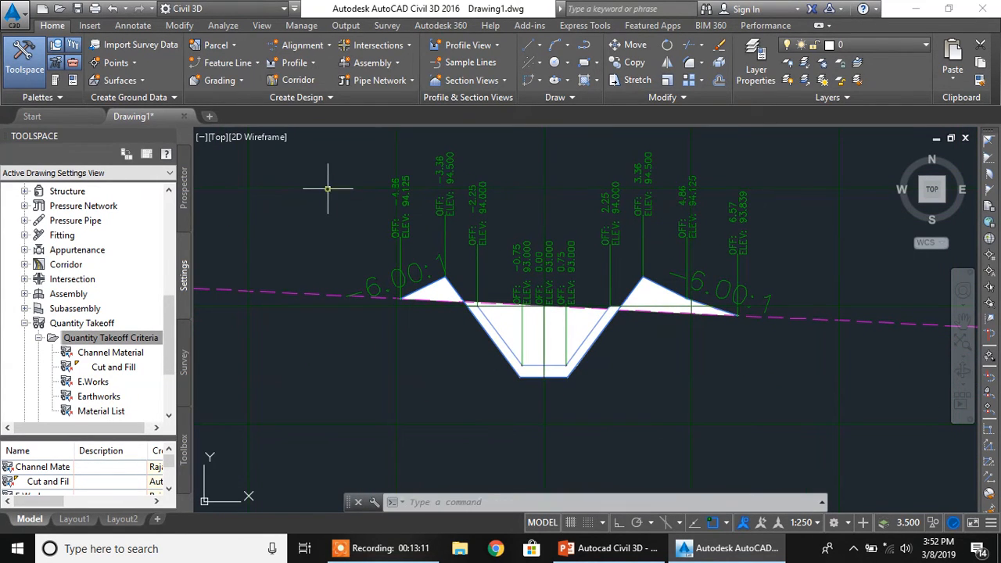
left_click(327, 189)
right_click(318, 188)
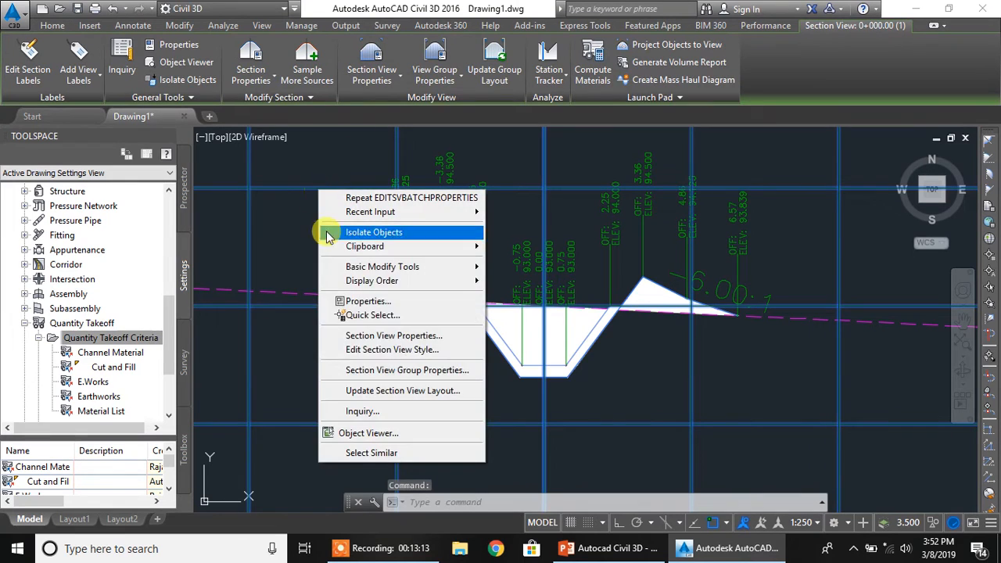
left_click(363, 371)
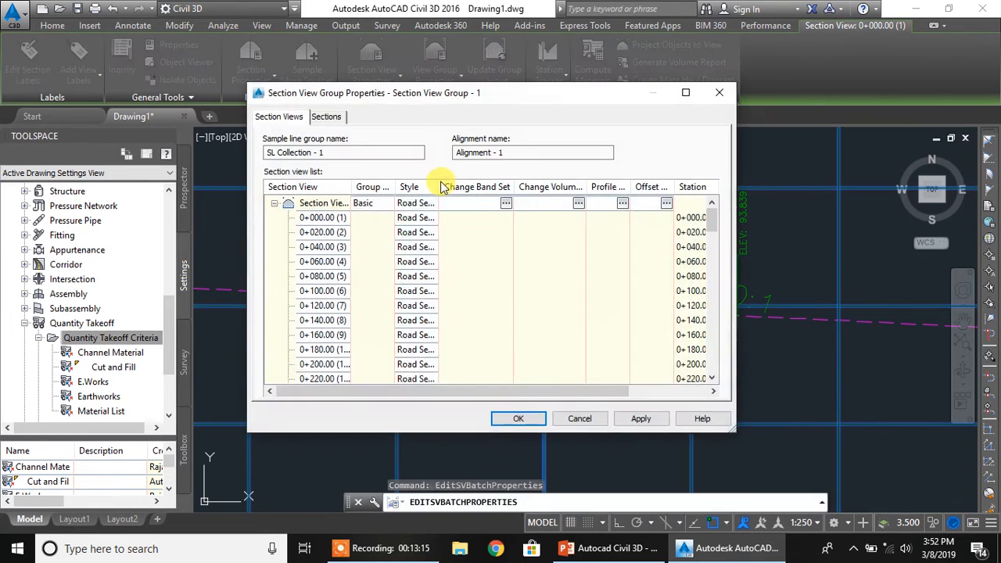
left_click(325, 116)
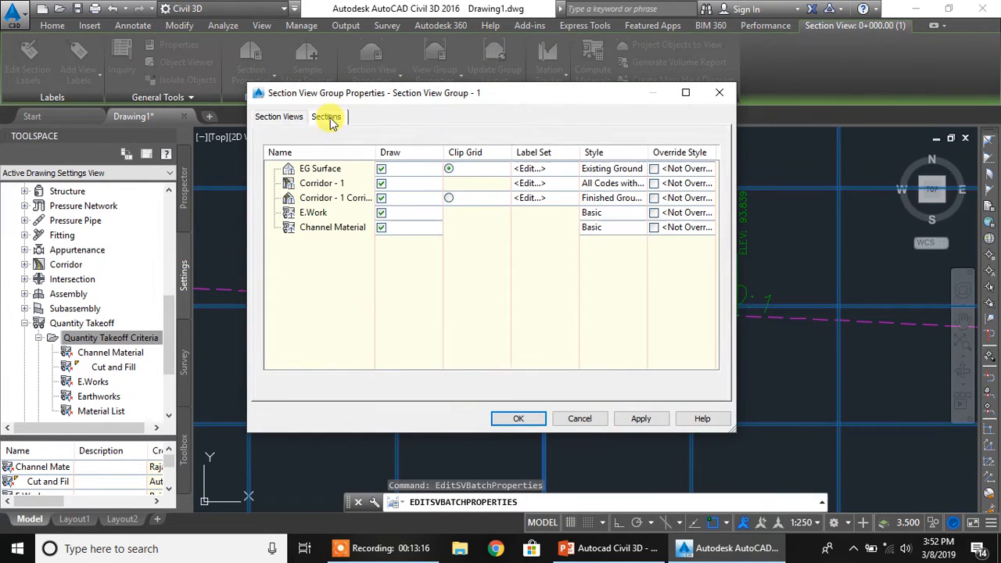
Turn off drawing of the Channel Material, E.Work and Corridor - 1 surface sections for the group and apply the change.
left_click(381, 227)
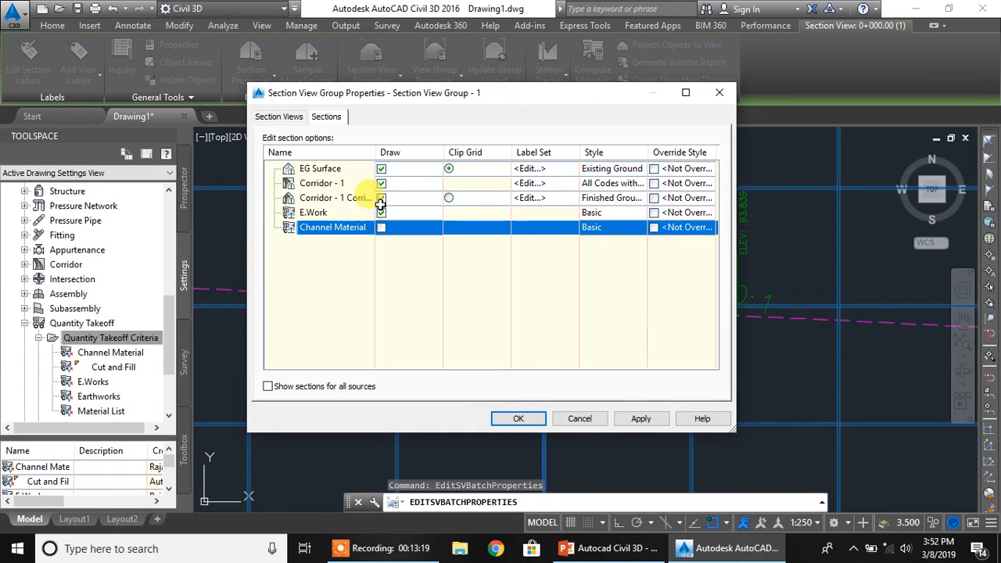
left_click(381, 212)
left_click(381, 198)
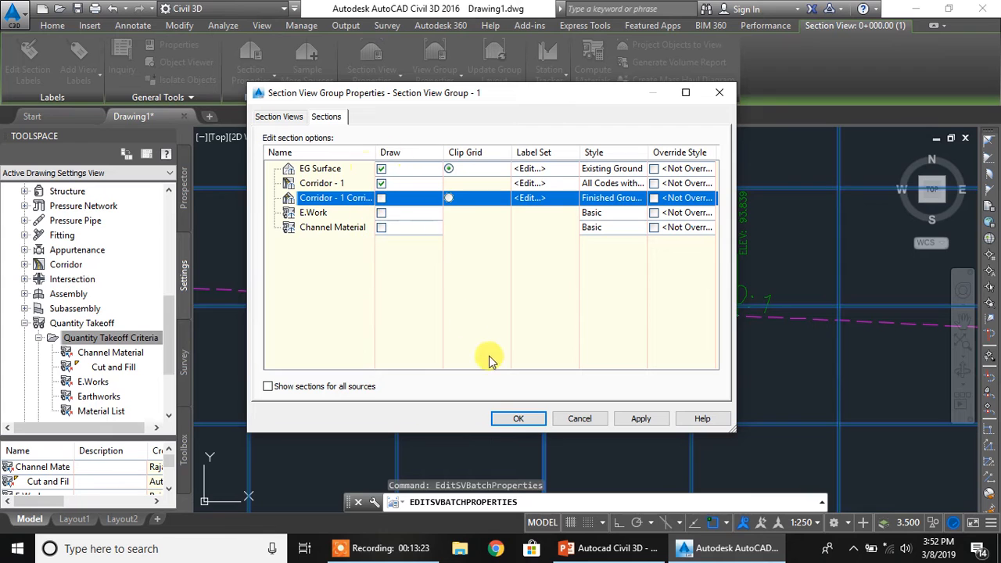
left_click(626, 419)
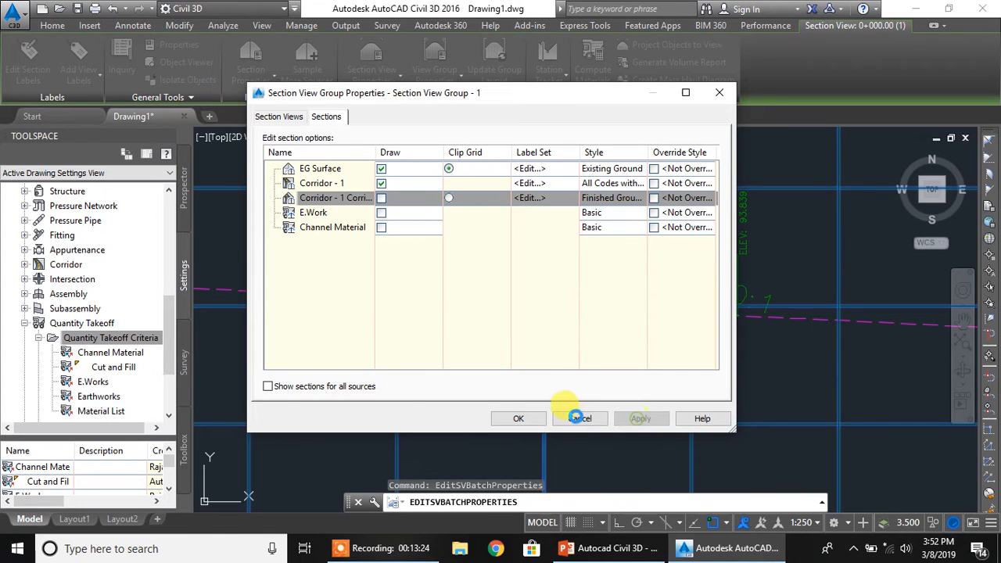
Accept the section view group properties and deselect the section view.
left_click(517, 422)
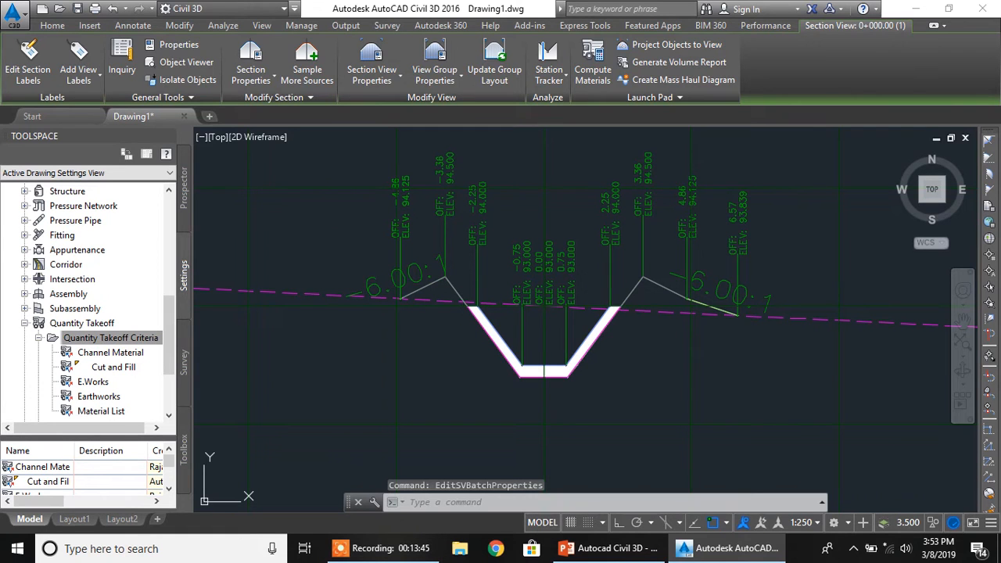
key("Escape")
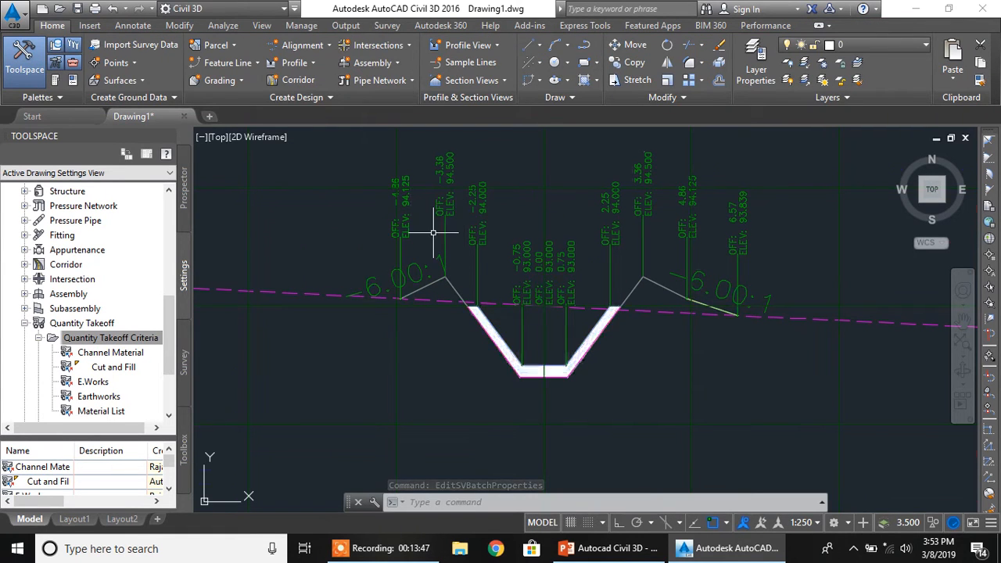
Open the volume report settings from the sample line at station 0+240.00 on the channel alignment.
scroll(446, 274, "down", 6)
scroll(447, 274, "down", 4)
scroll(280, 309, "down", 2)
mouse_move(279, 309)
middle_mouse_down()
mouse_move(373, 297)
mouse_move(526, 305)
middle_mouse_up()
middle_click_drag(343, 297, 537, 284)
scroll(415, 260, "up", 8)
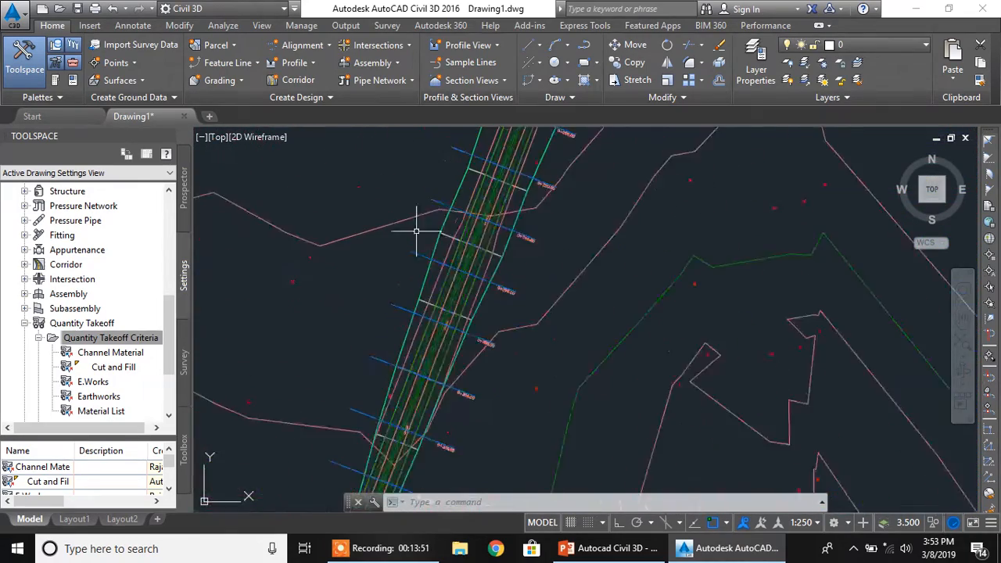
left_click(438, 196)
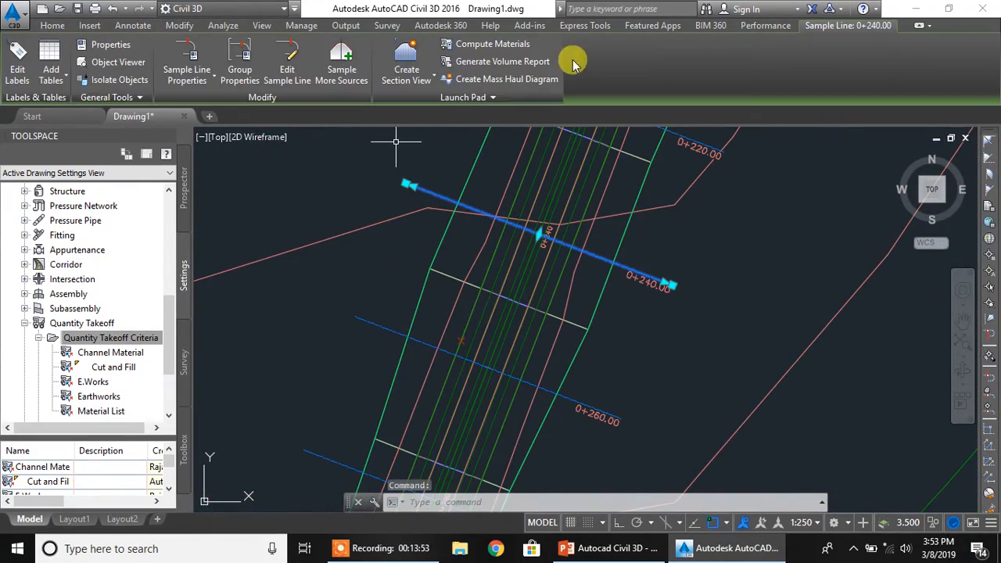
left_click(510, 64)
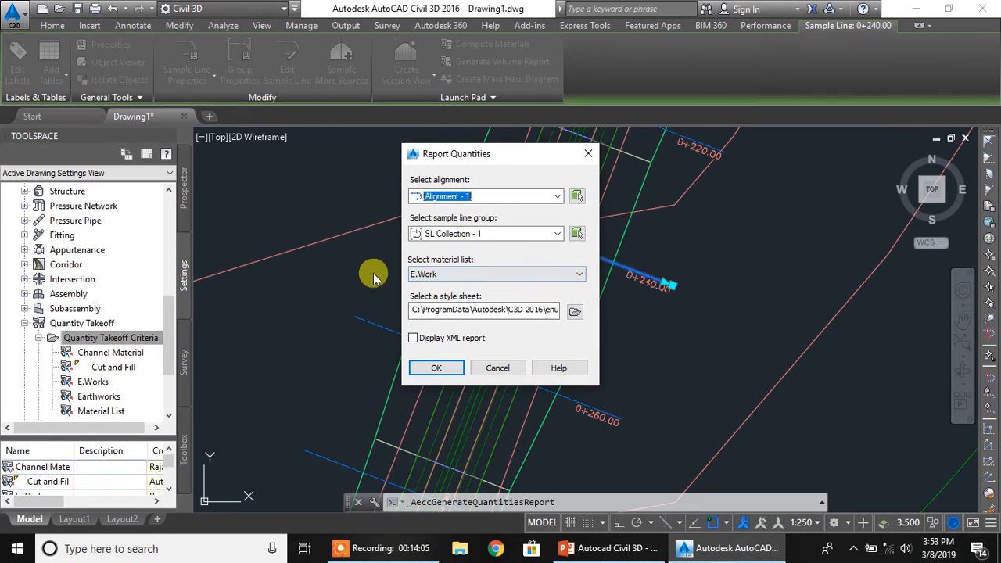
Generate the volume report for the E.Work material list with the earthwork style sheet, allowing its scripts to run.
left_click(453, 274)
left_click(450, 285)
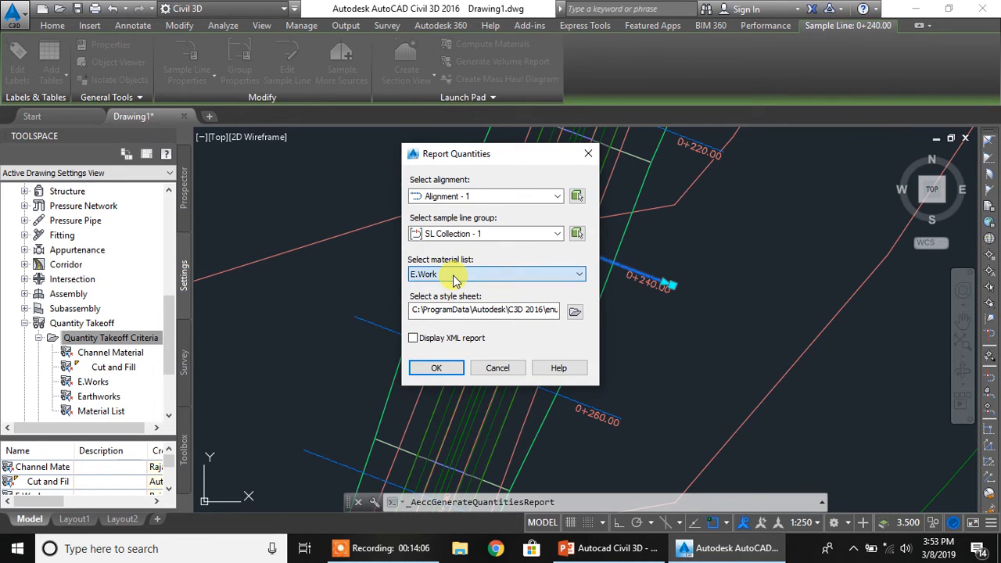
left_click(571, 312)
left_click(401, 152)
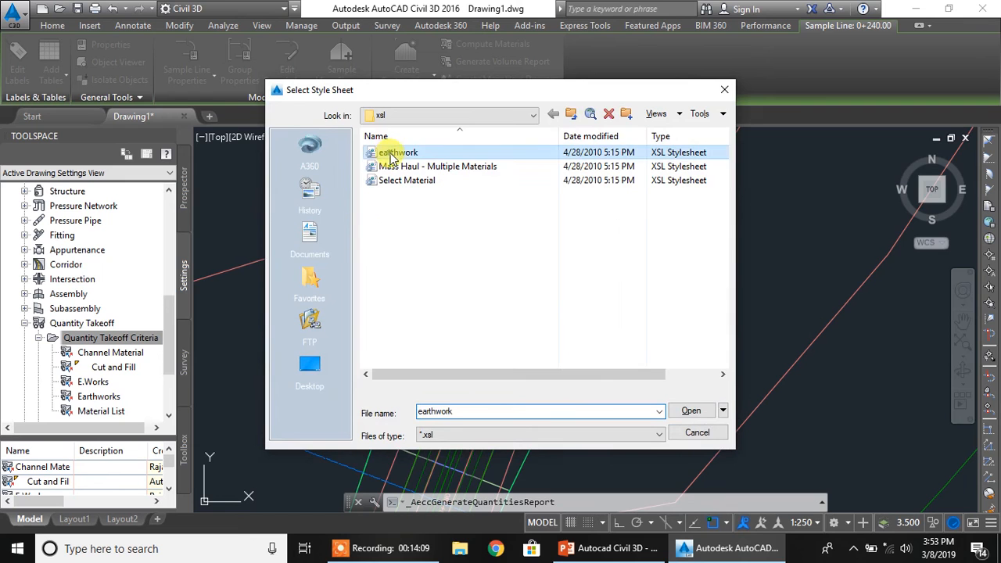
left_click(695, 411)
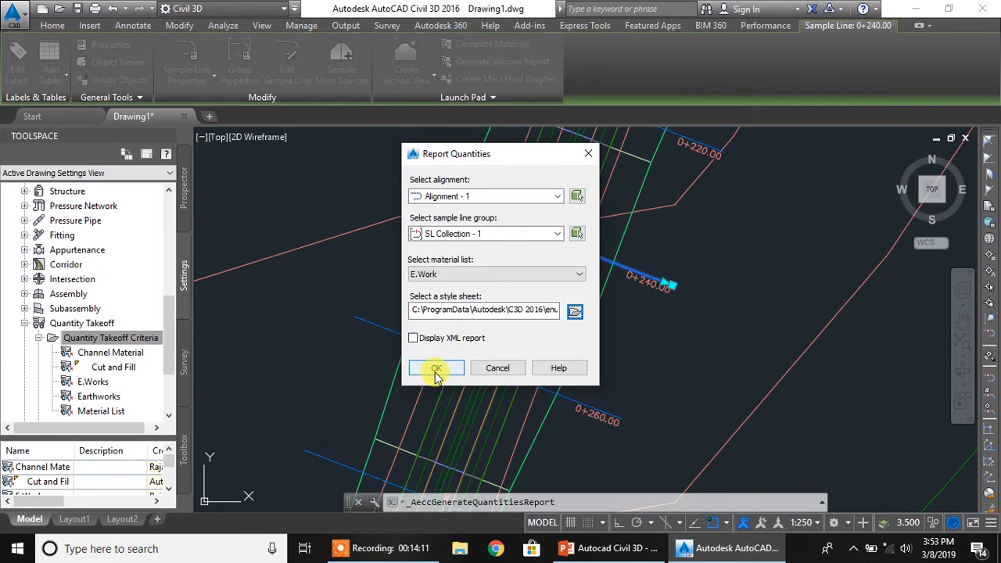
left_click(437, 370)
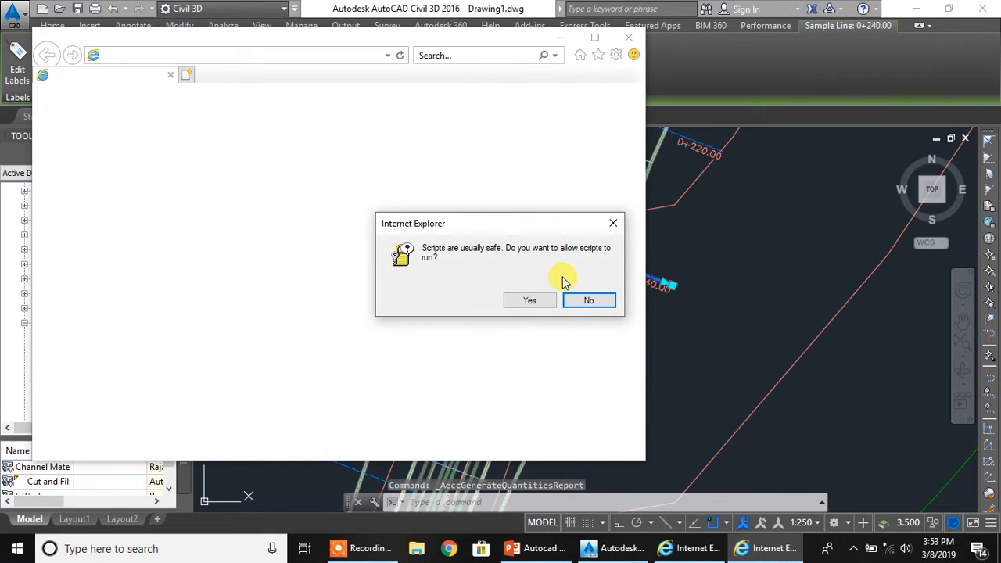
left_click(532, 302)
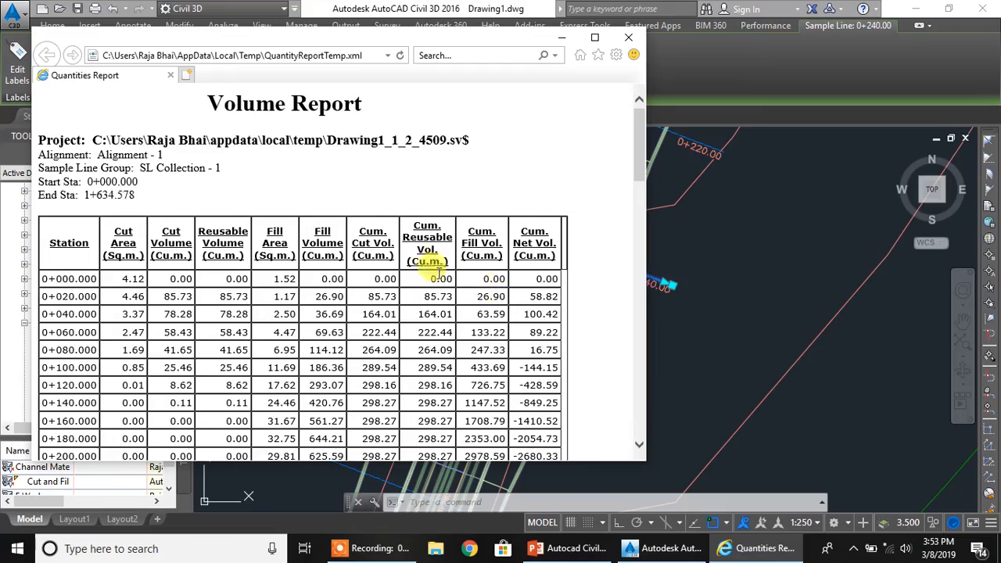
Review the cut and fill volumes by station through the whole Volume Report, then close it.
scroll(428, 260, "down", 10)
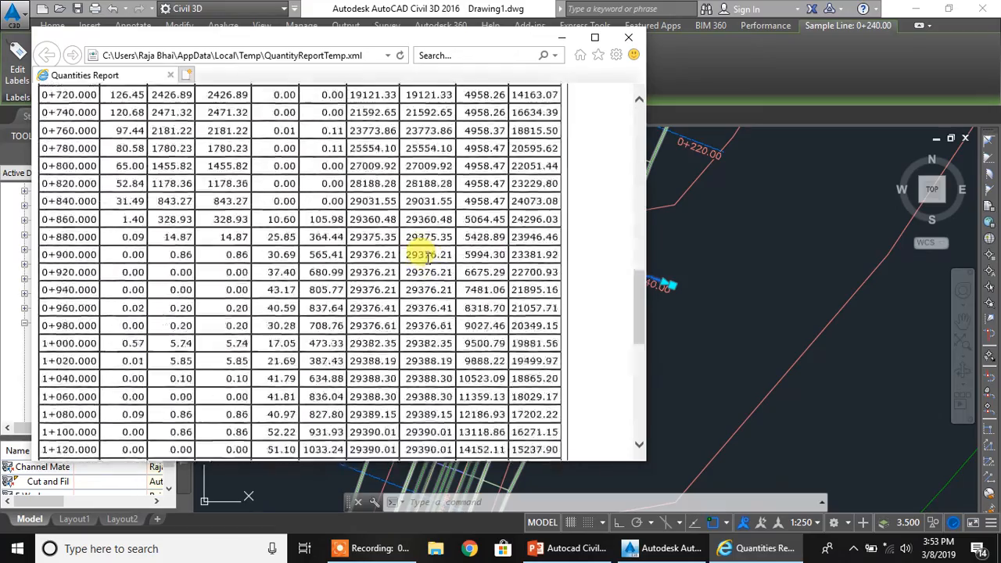
scroll(429, 260, "down", 7)
scroll(430, 270, "up", 12)
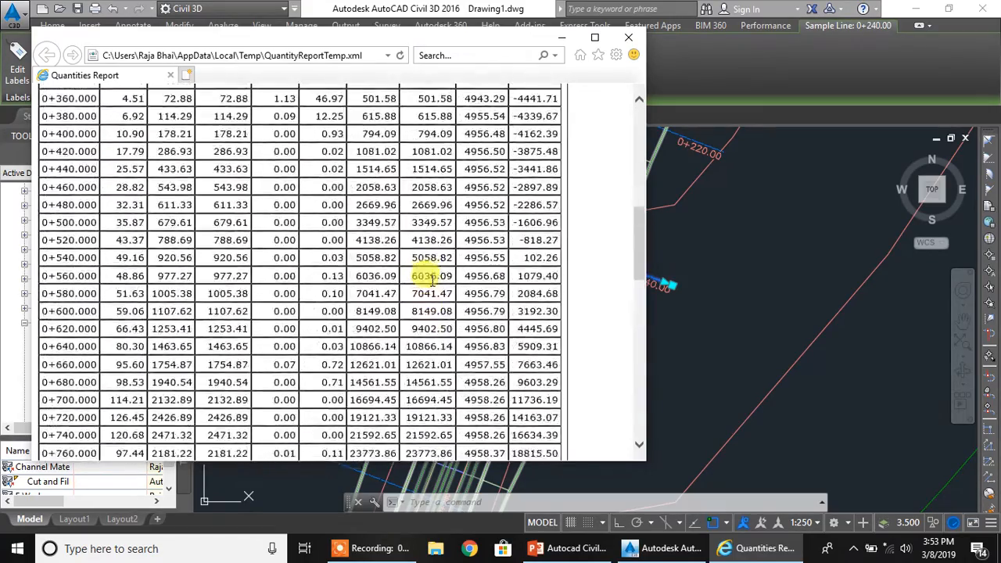
scroll(431, 279, "up", 7)
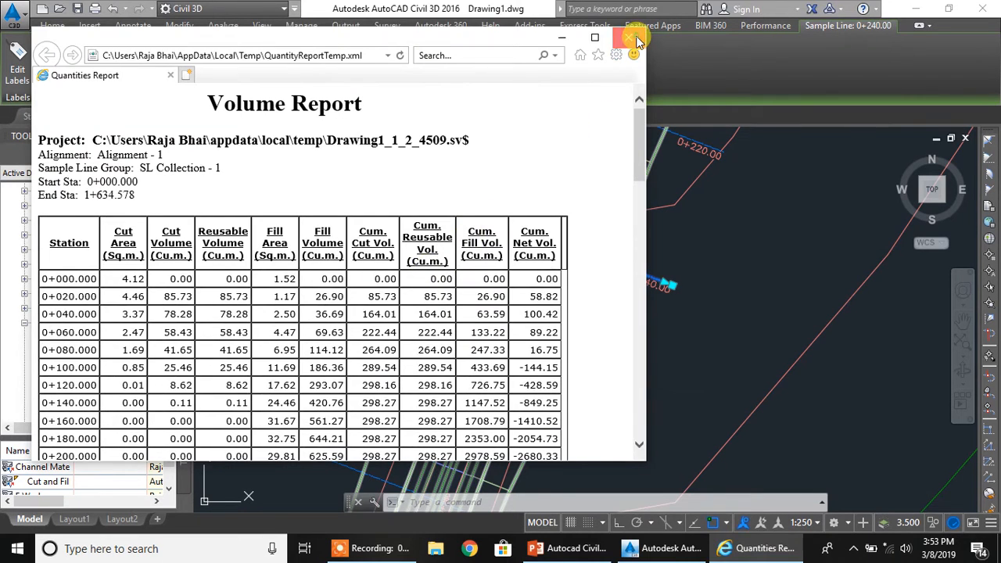
left_click(637, 41)
Generate a quantities report for the Linning Material list with the Select Material style sheet, allowing its scripts to run.
left_click(470, 66)
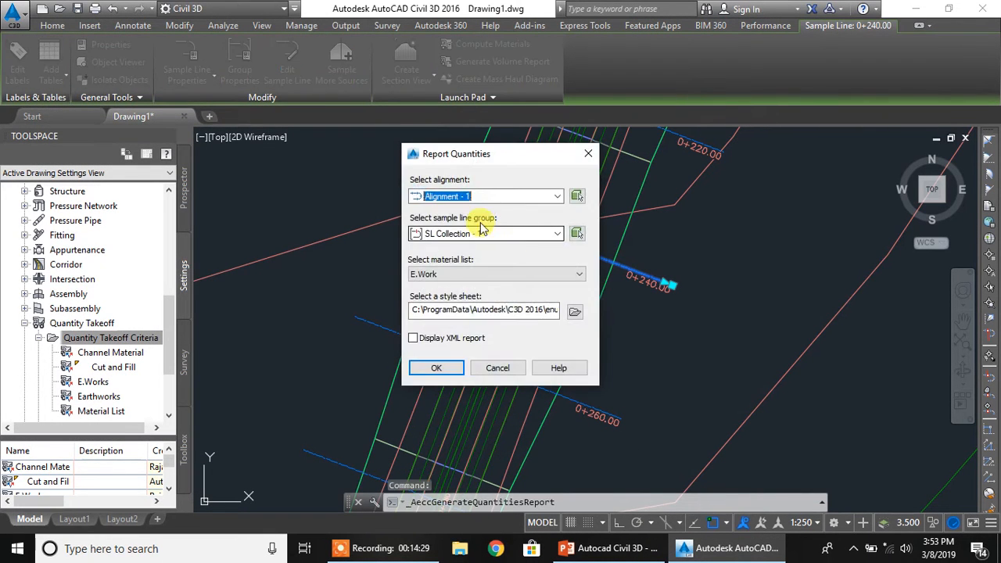
left_click(462, 276)
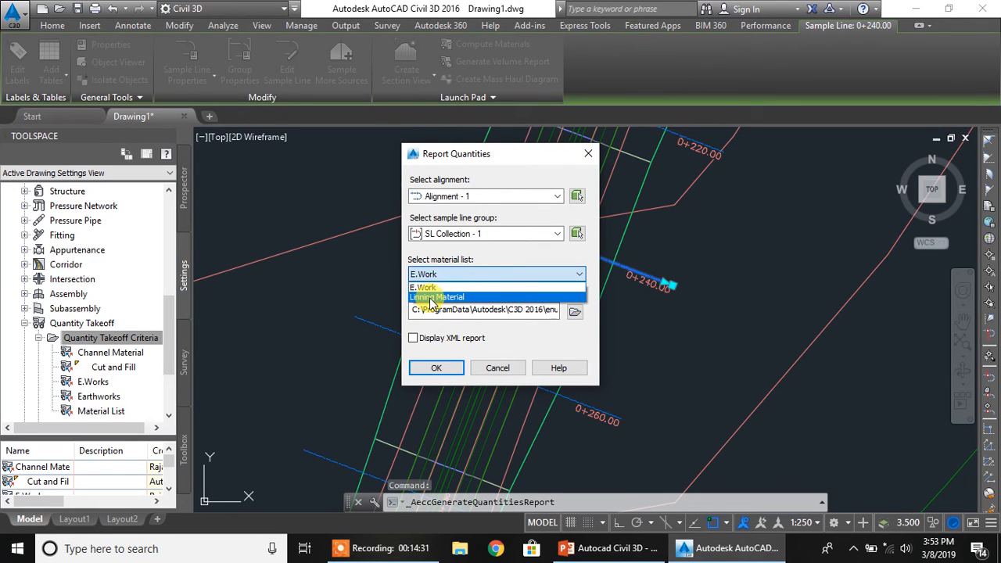
left_click(575, 313)
left_click(406, 181)
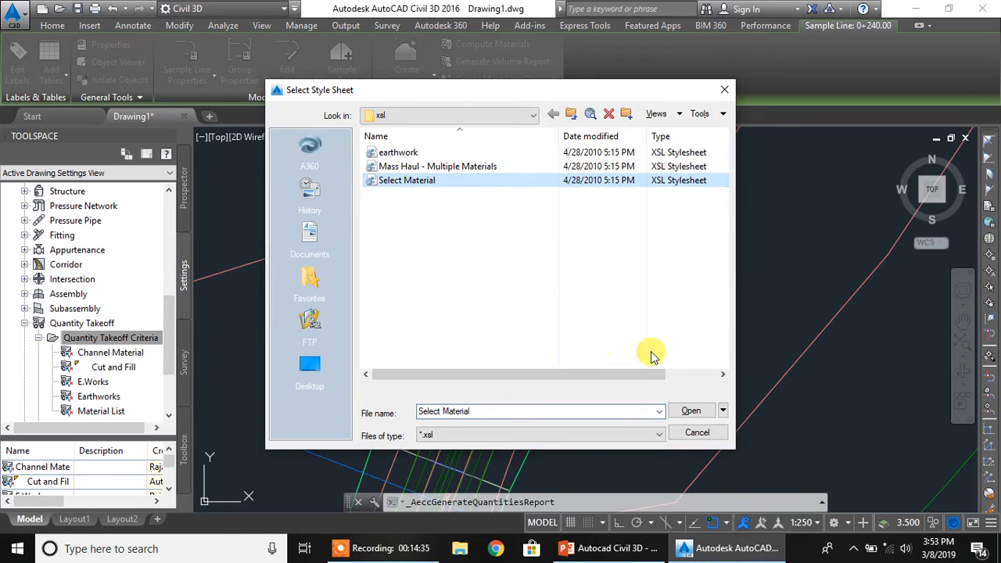
left_click(691, 411)
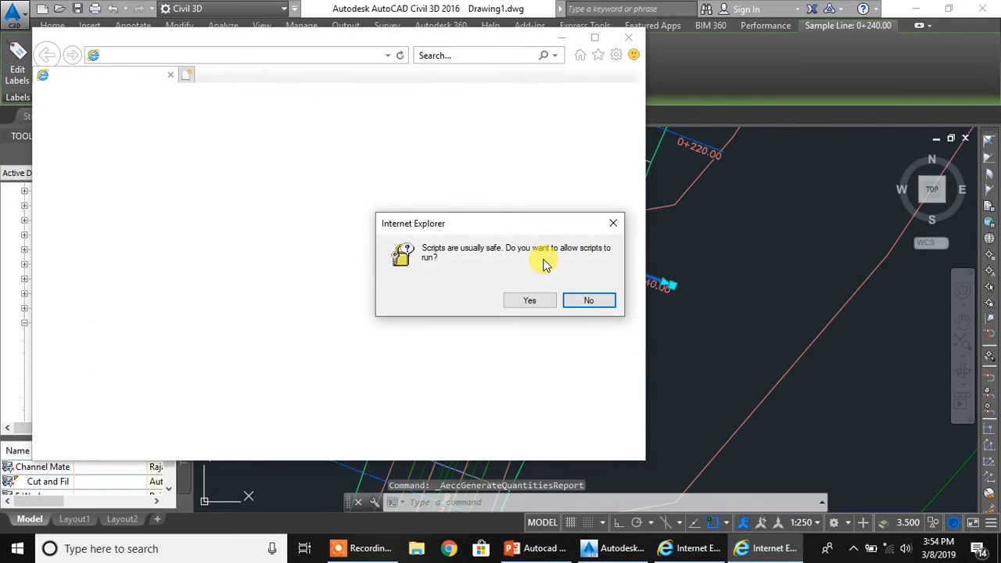
left_click(530, 301)
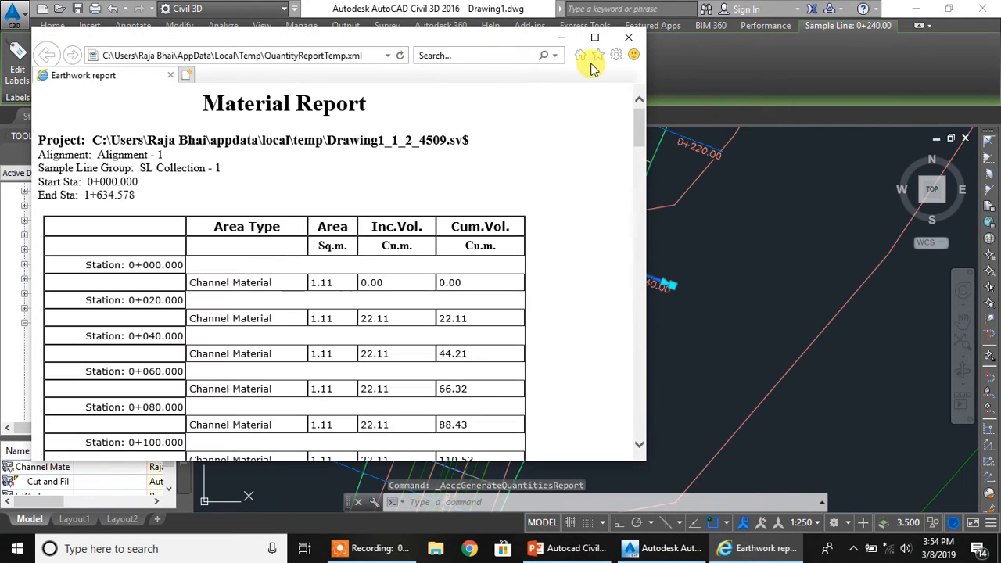
Review the Channel Material areas and volumes by station in the Material Report, then close it.
scroll(419, 212, "down", 4)
scroll(419, 212, "down", 12)
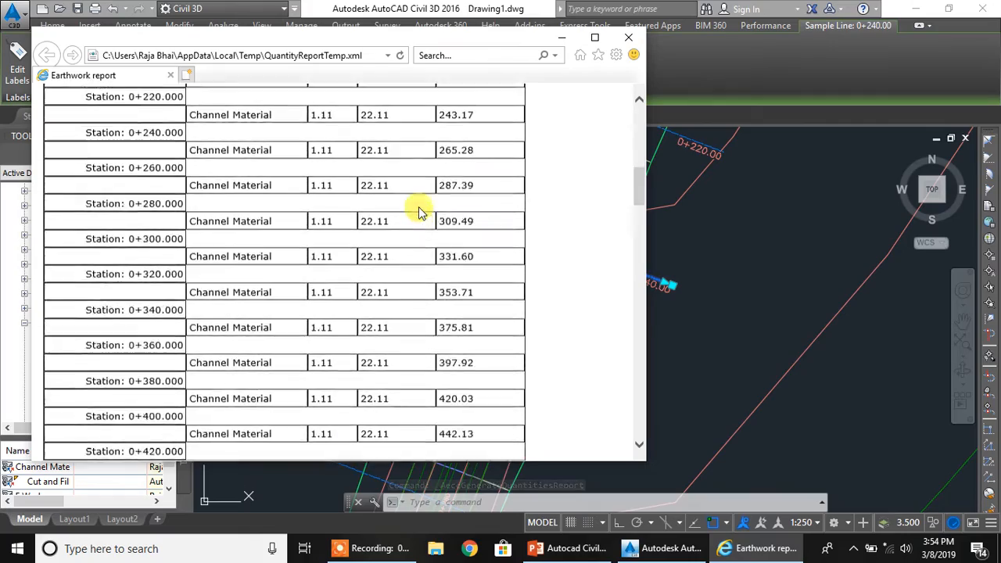
scroll(418, 212, "down", 15)
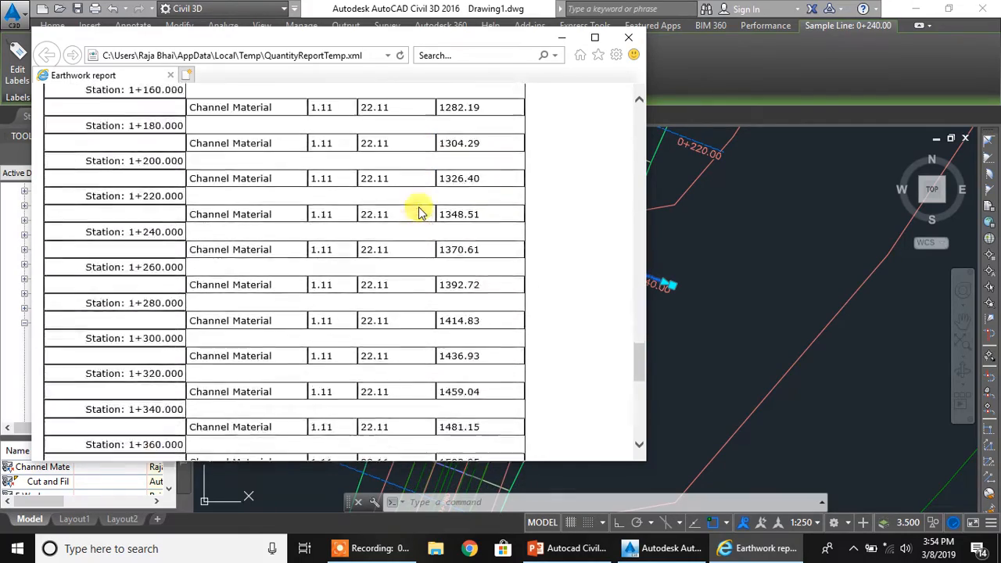
scroll(418, 212, "up", 20)
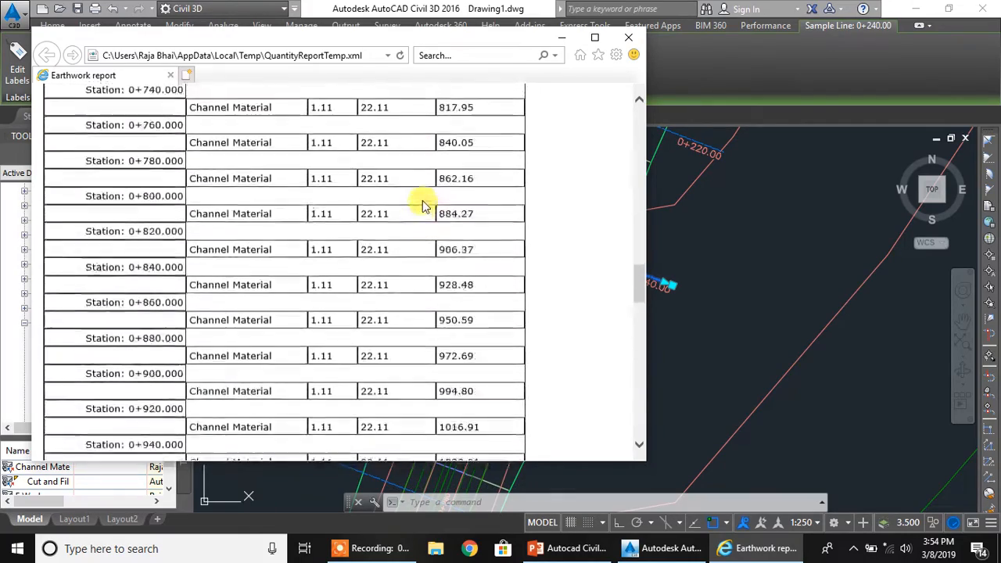
scroll(426, 199, "up", 2)
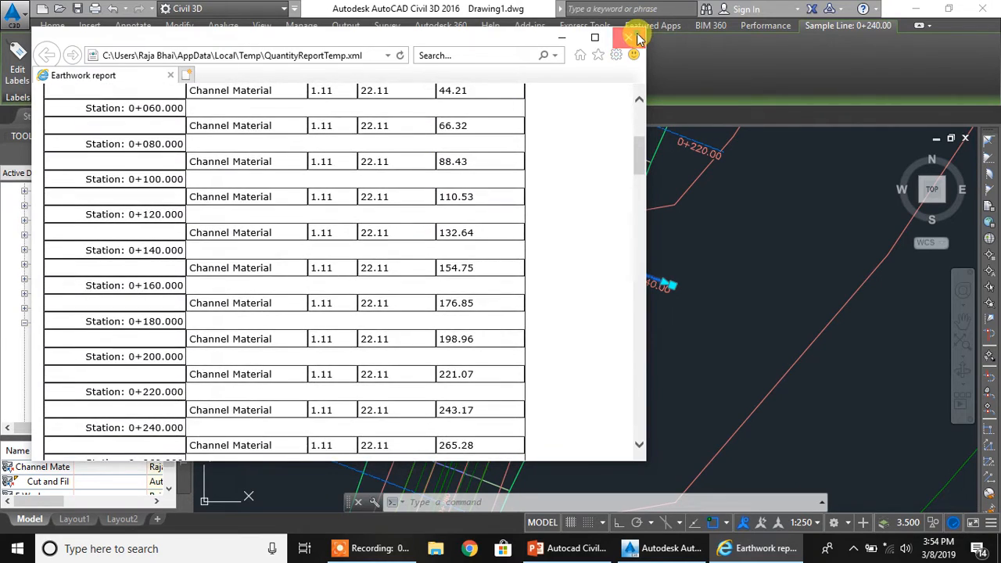
left_click(639, 39)
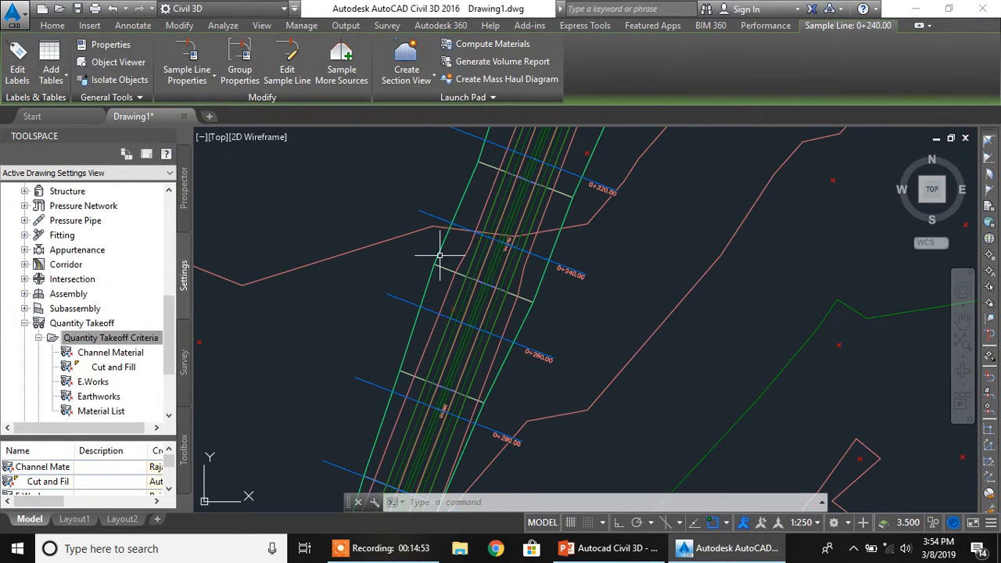
Create a total volume table for the E.Work material list in the Cut and Fill style, placed right of the section view array.
left_click(433, 213)
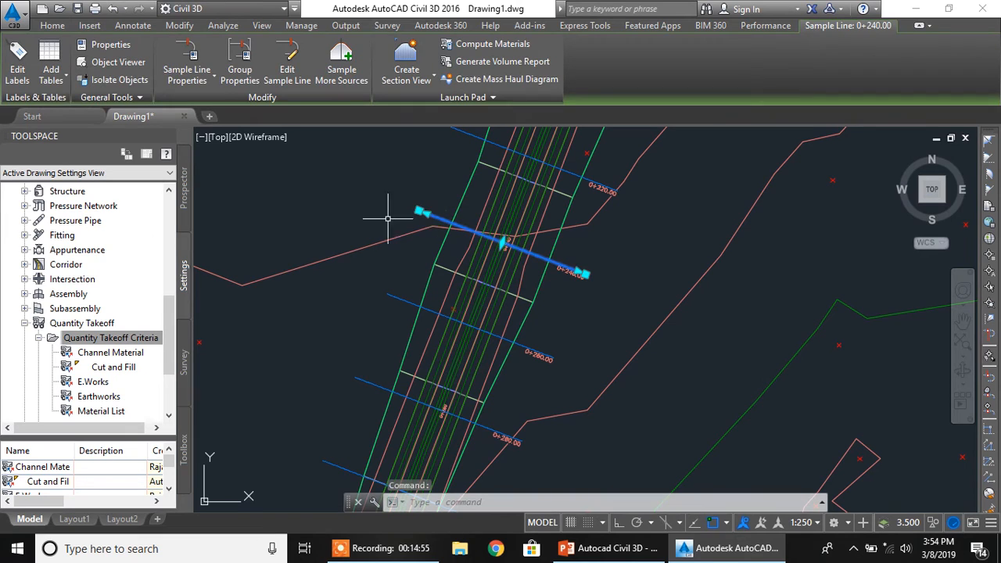
left_click(67, 80)
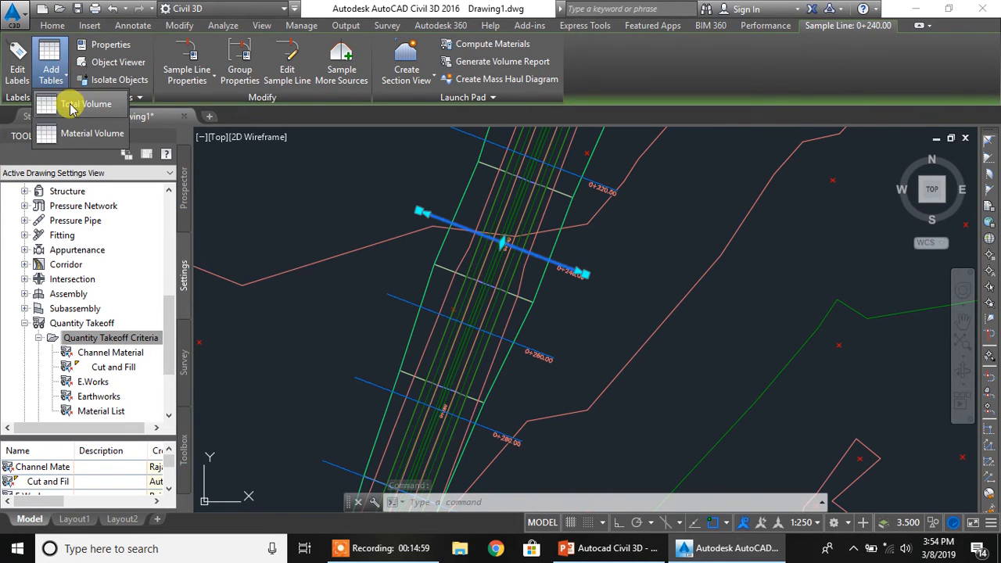
left_click(82, 111)
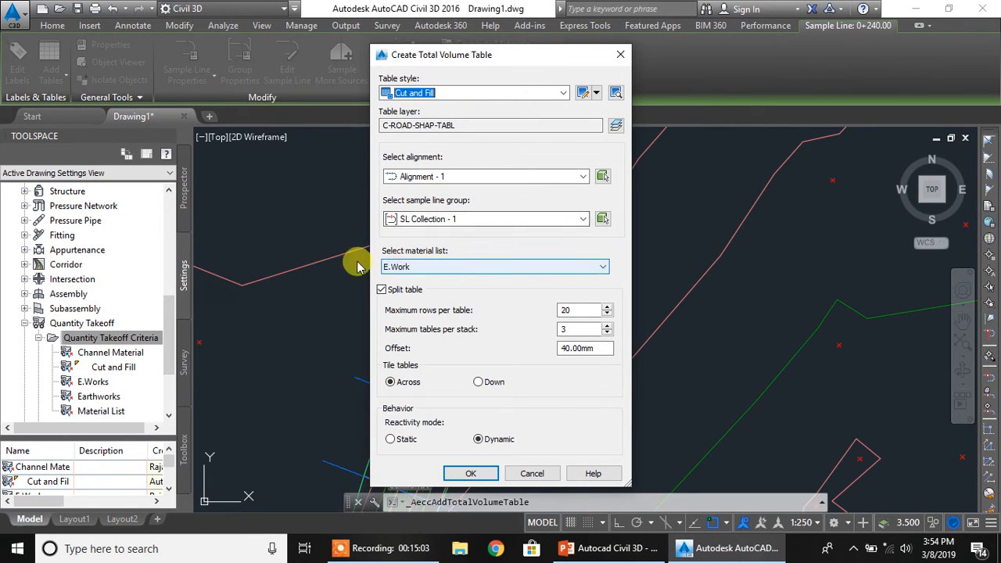
left_click(470, 474)
scroll(649, 279, "down", 5)
scroll(654, 281, "down", 5)
middle_click_drag(737, 285, 434, 248)
scroll(722, 277, "up", 6)
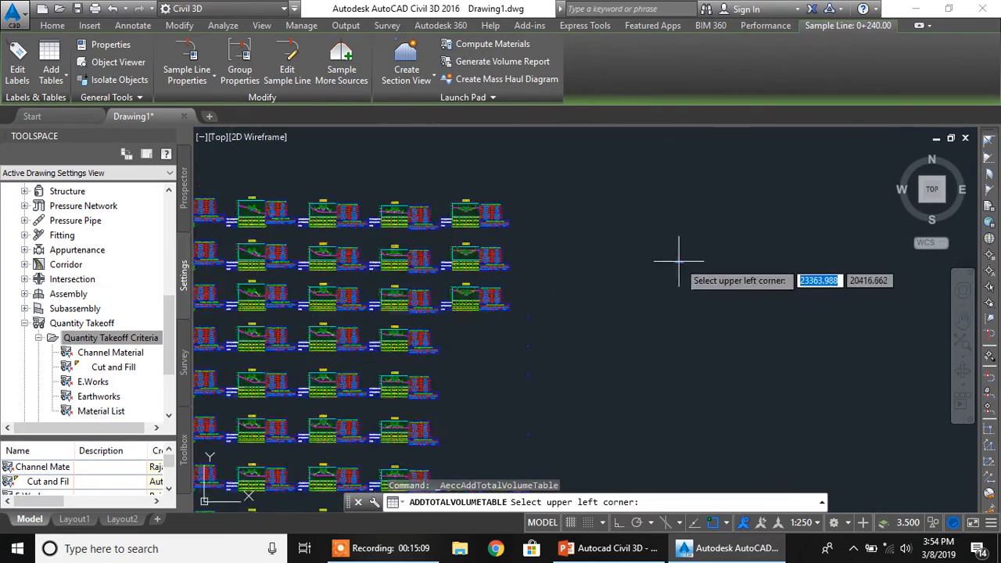
left_click(598, 208)
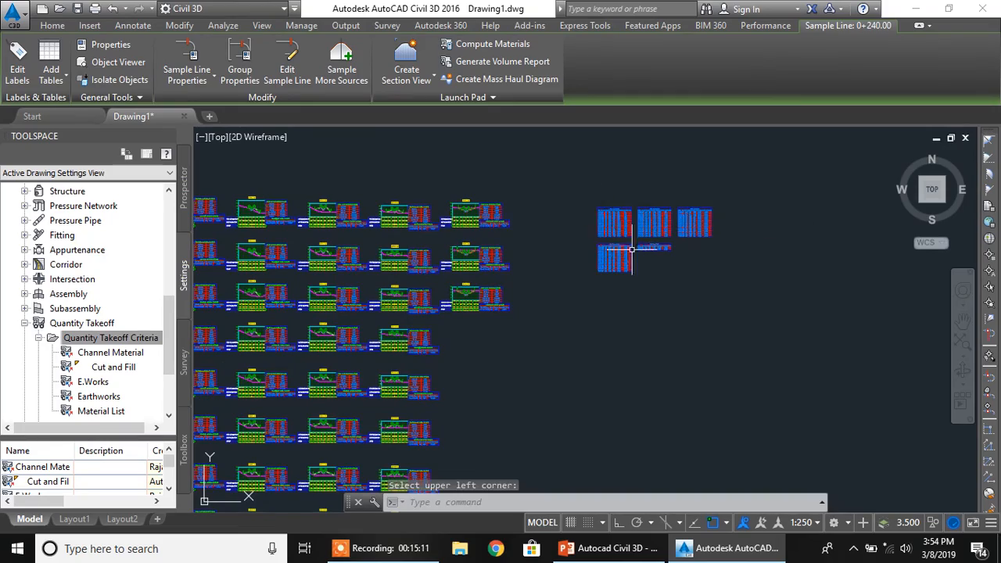
Examine the split Total Volume Tables beside the section views, including the rows for the last stations.
scroll(619, 223, "up", 12)
middle_click_drag(749, 261, 530, 246)
scroll(693, 261, "down", 6)
scroll(722, 253, "up", 5)
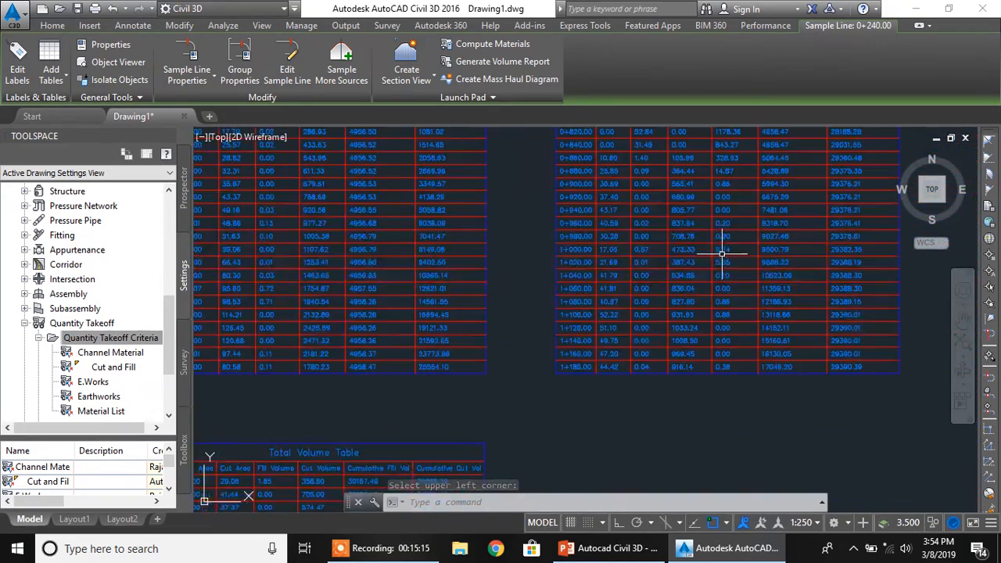
left_click(576, 282)
scroll(492, 279, "down", 7)
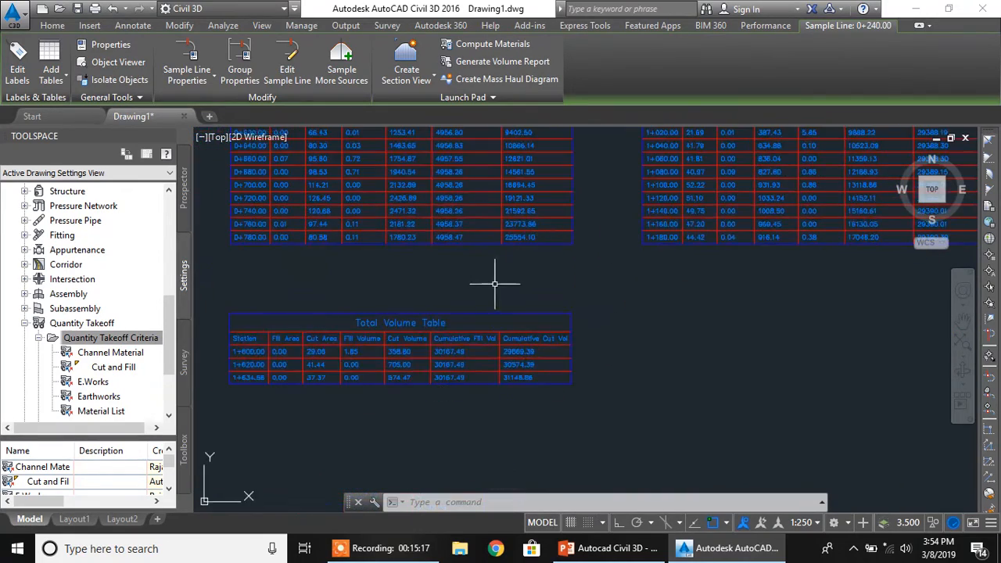
scroll(492, 303, "down", 4)
middle_click_drag(417, 313, 529, 258)
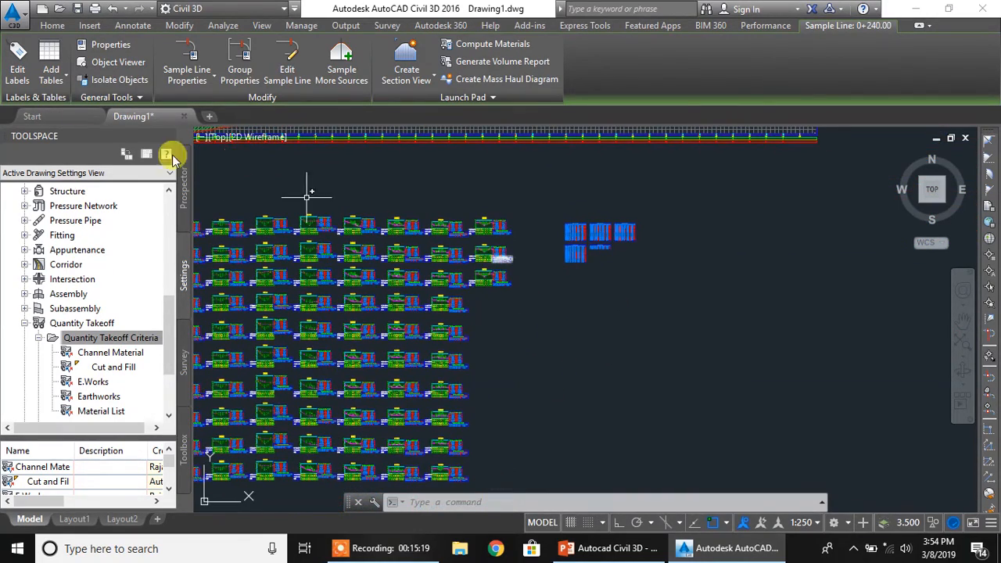
Create an Area and Volume material volume table for Channel Material from the Linning Material list, placed below the Total Volume Tables.
left_click(64, 84)
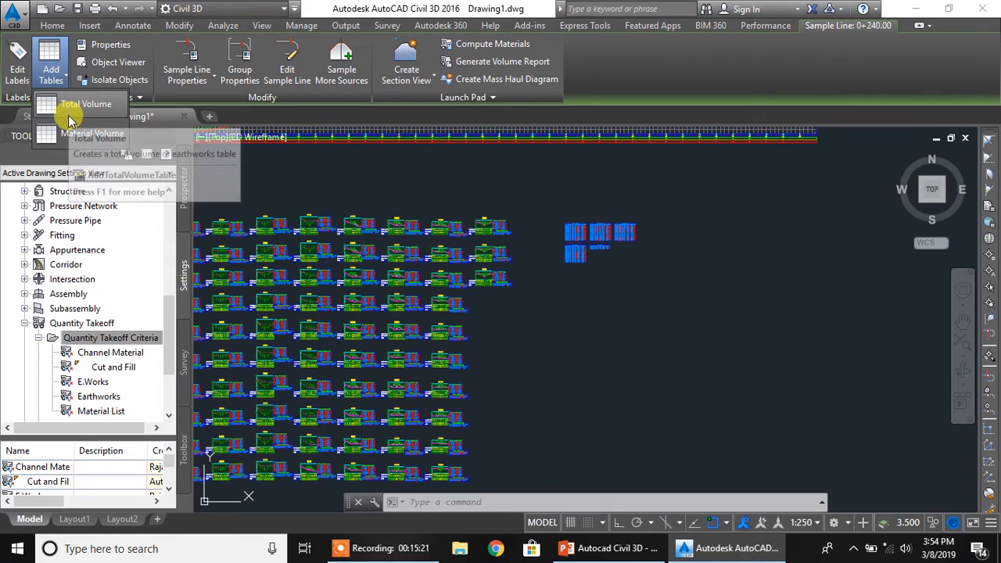
left_click(77, 136)
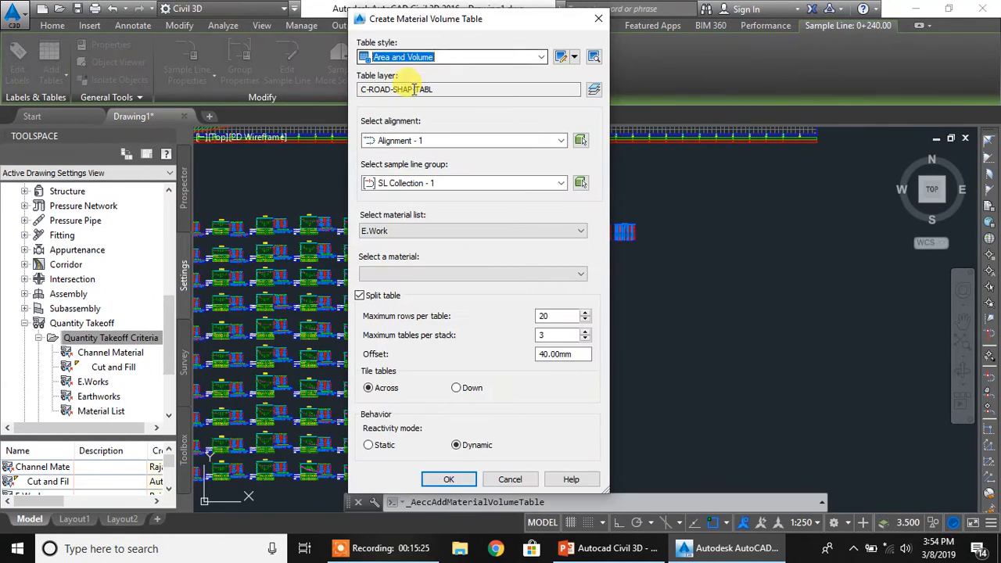
left_click(414, 231)
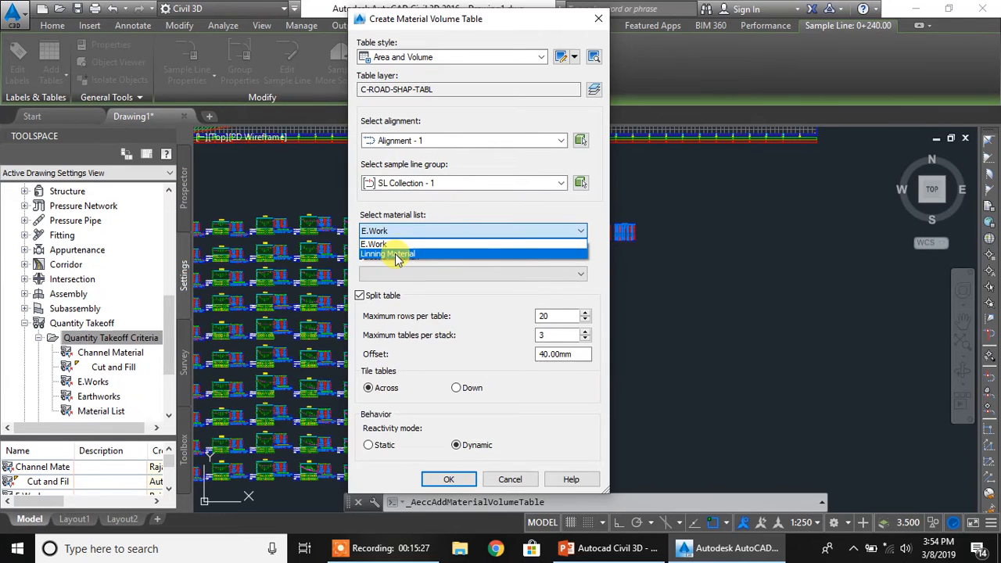
left_click(397, 255)
left_click(482, 273)
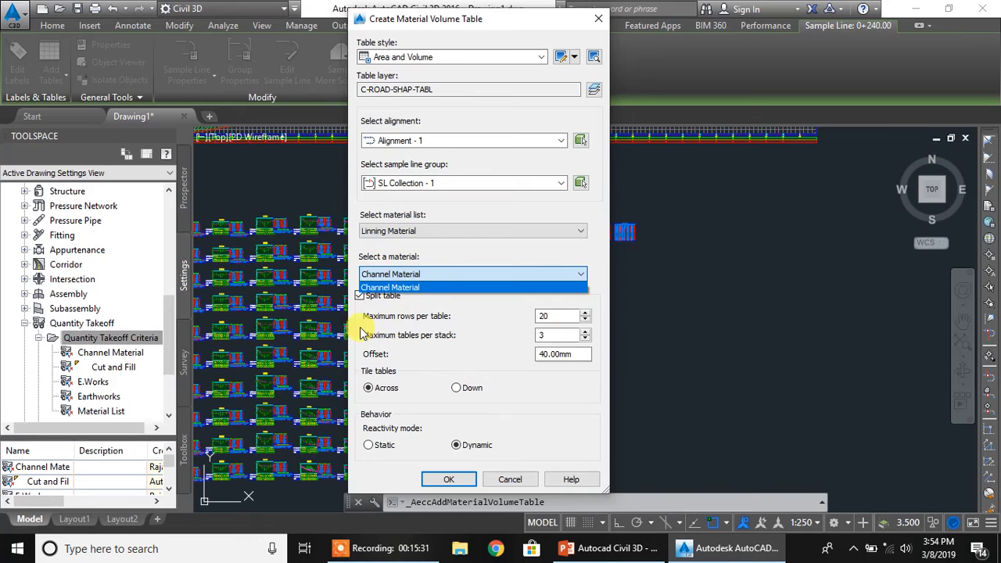
left_click(456, 273)
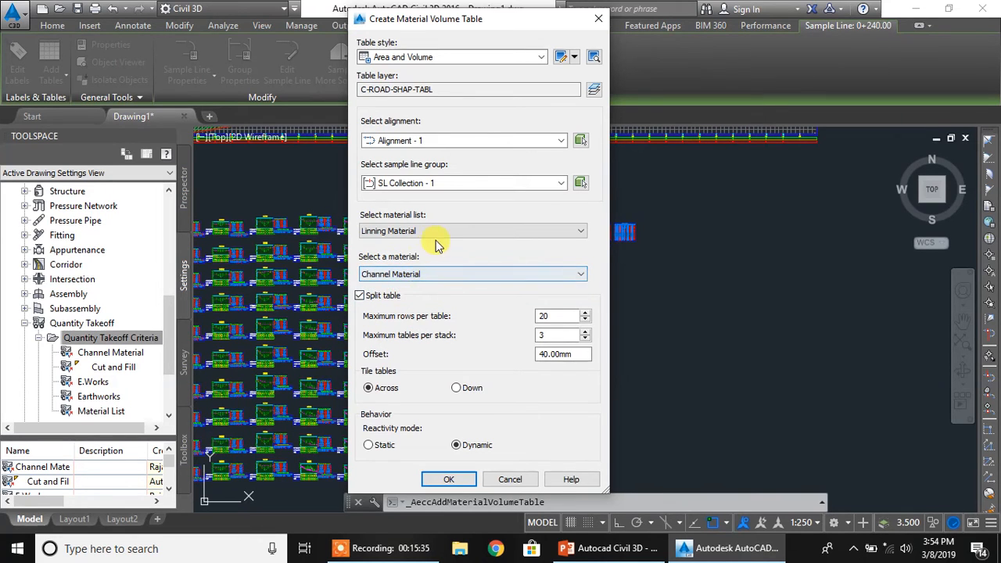
left_click(454, 480)
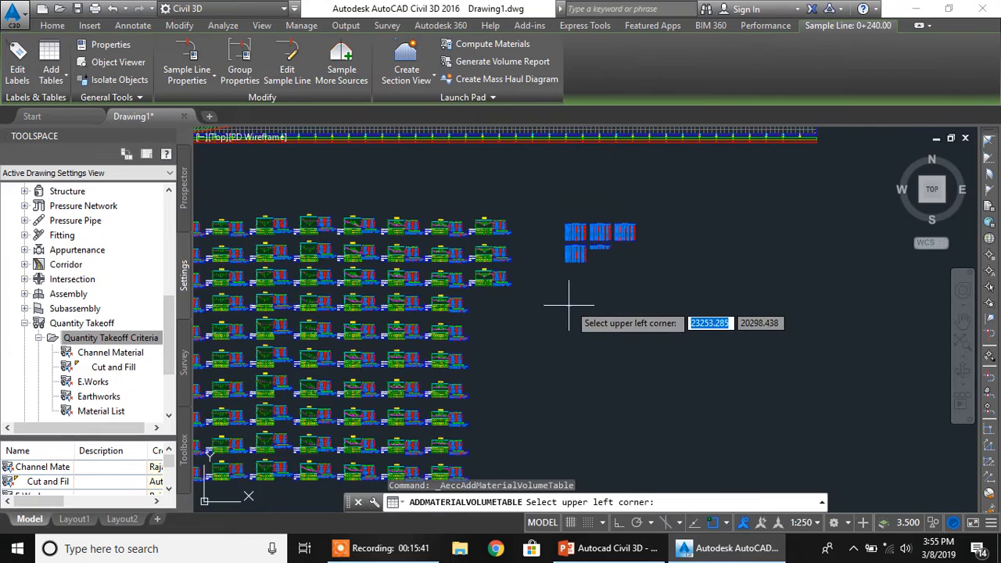
scroll(569, 288, "up", 3)
scroll(567, 274, "up", 2)
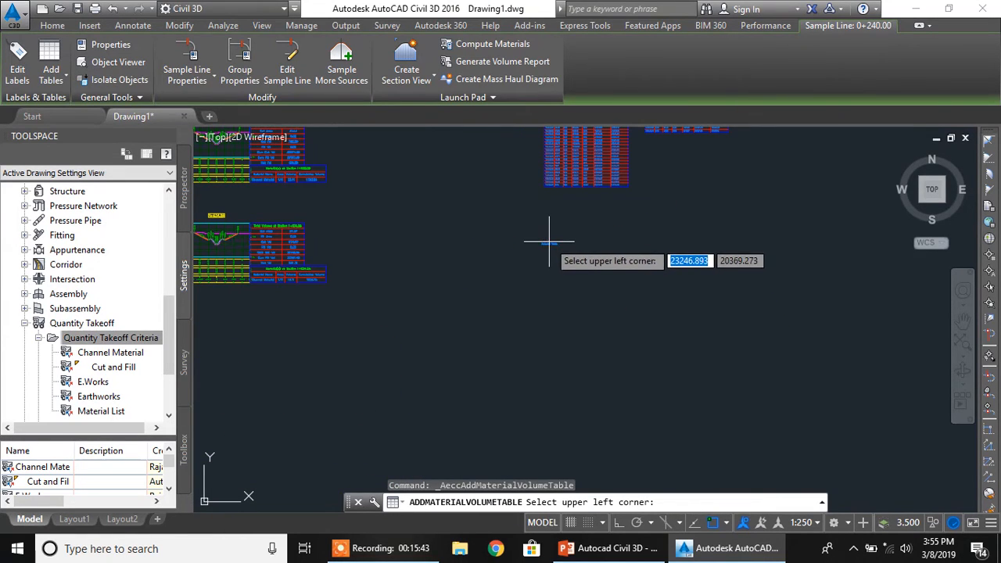
scroll(563, 266, "up", 2)
Examine the split Material Tables by station, and the Total Volume Tables above them.
scroll(610, 270, "up", 3)
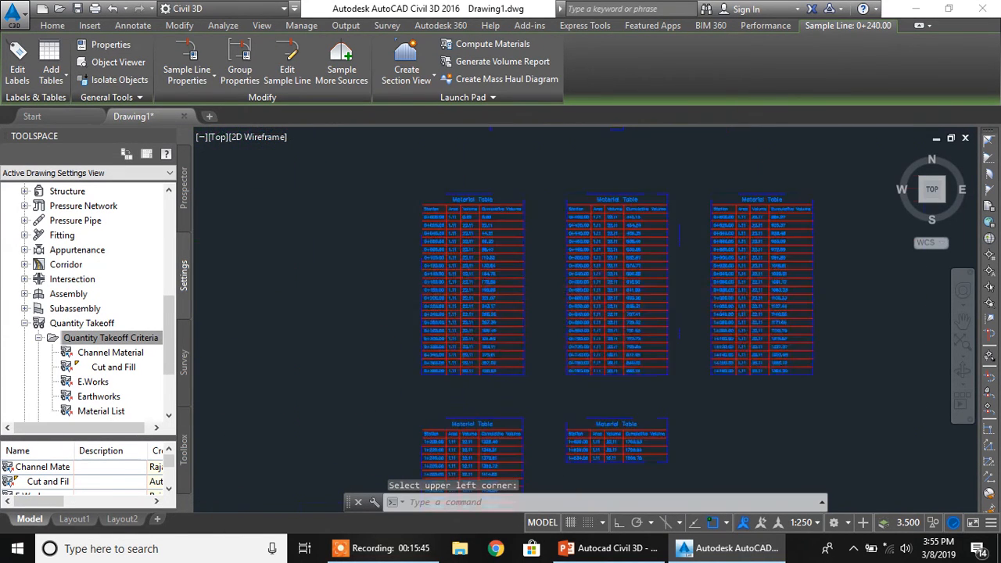
scroll(611, 269, "up", 5)
scroll(604, 268, "down", 6)
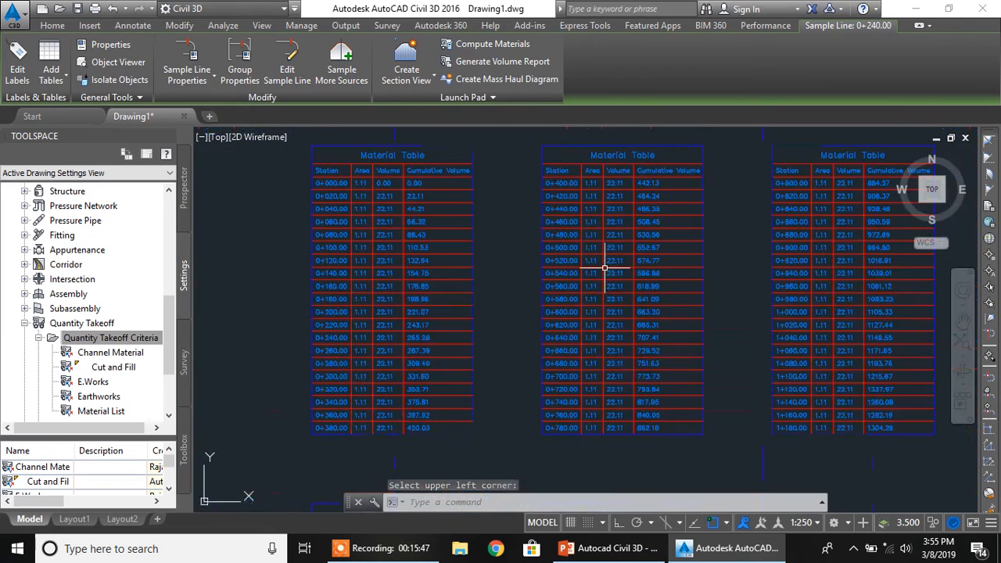
scroll(577, 335, "up", 5)
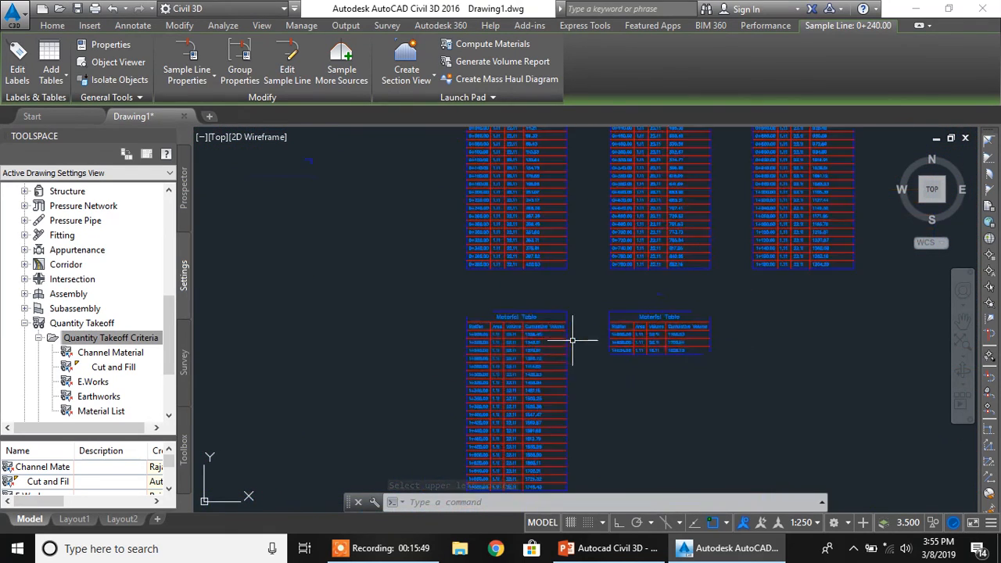
scroll(438, 344, "up", 2)
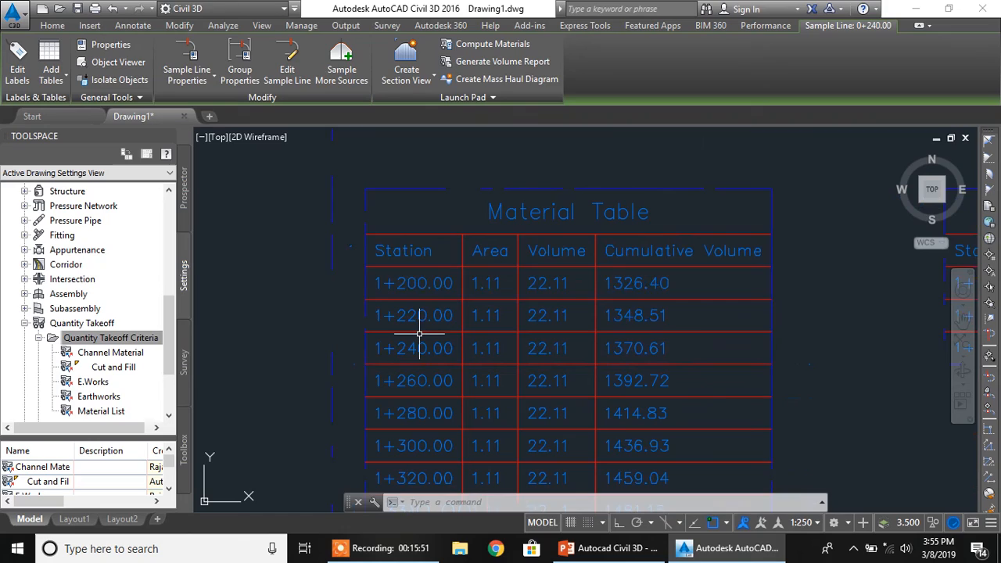
scroll(423, 364, "down", 12)
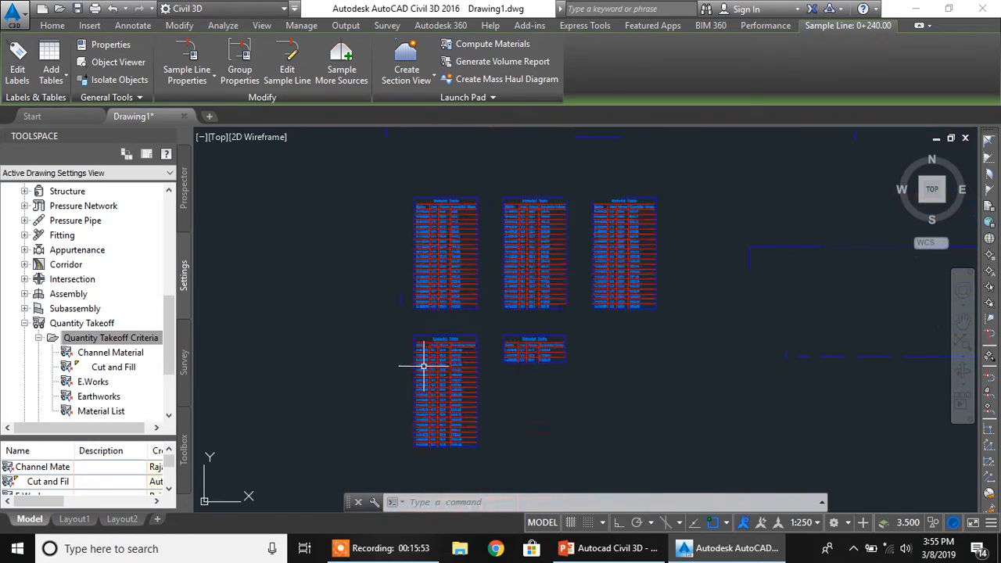
left_click_drag(441, 300, 501, 357)
scroll(482, 290, "up", 4)
scroll(491, 300, "up", 8)
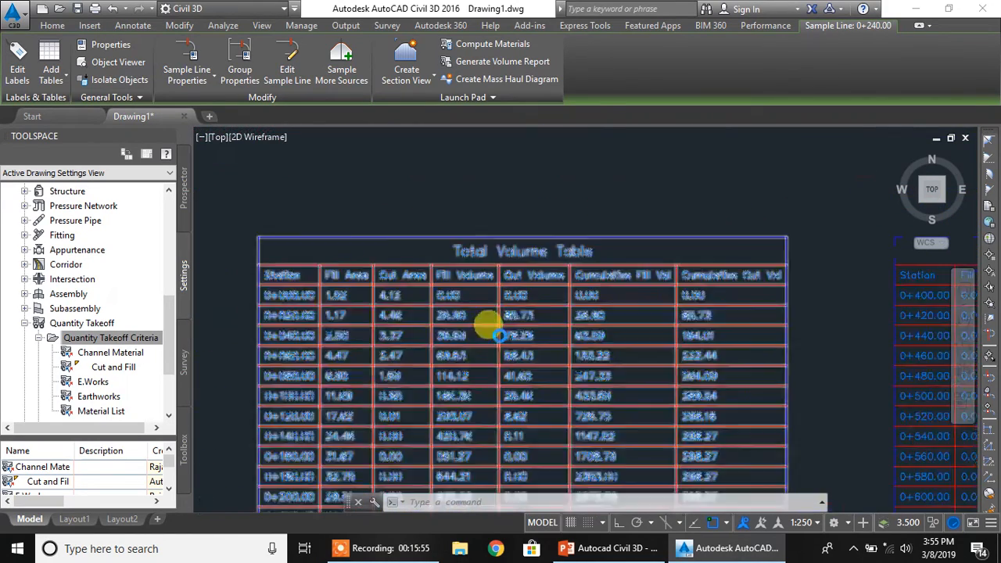
scroll(384, 230, "down", 4)
scroll(416, 262, "down", 8)
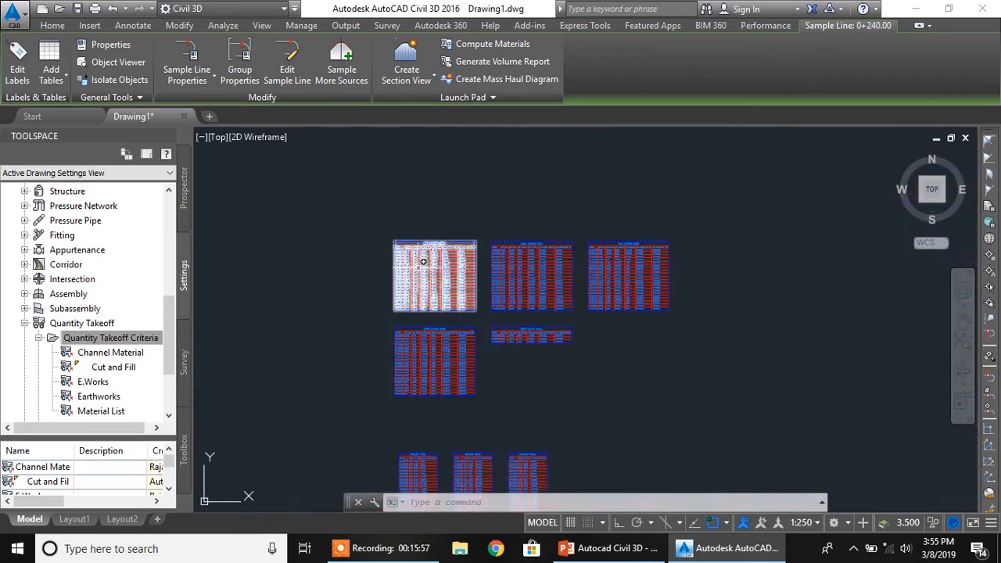
mouse_move(414, 329)
middle_mouse_down()
mouse_move(443, 255)
mouse_move(522, 268)
middle_mouse_up()
middle_click_drag(373, 269, 498, 268)
mouse_move(384, 276)
middle_mouse_down()
mouse_move(541, 269)
mouse_move(441, 287)
middle_mouse_up()
scroll(496, 286, "down", 4)
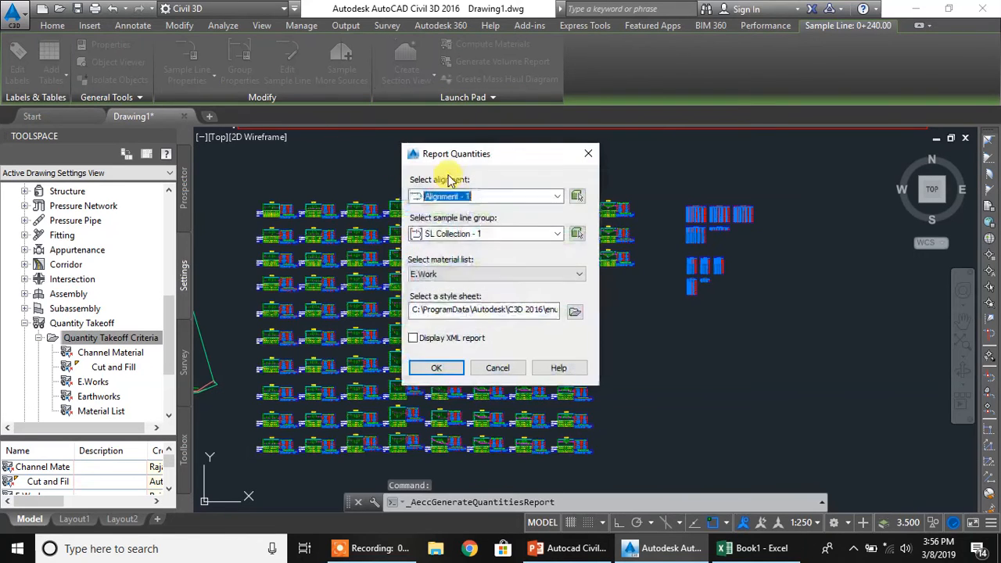
Generate a quantities report for the E.Work material list with the earthwork style sheet, allowing its scripts to run.
left_click(575, 311)
left_click(402, 152)
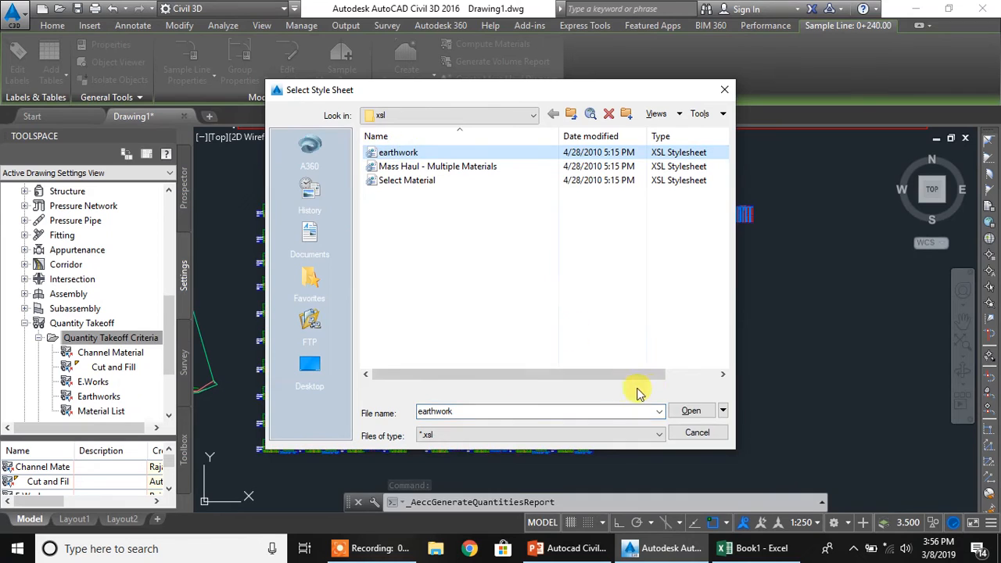
left_click(693, 412)
left_click(437, 368)
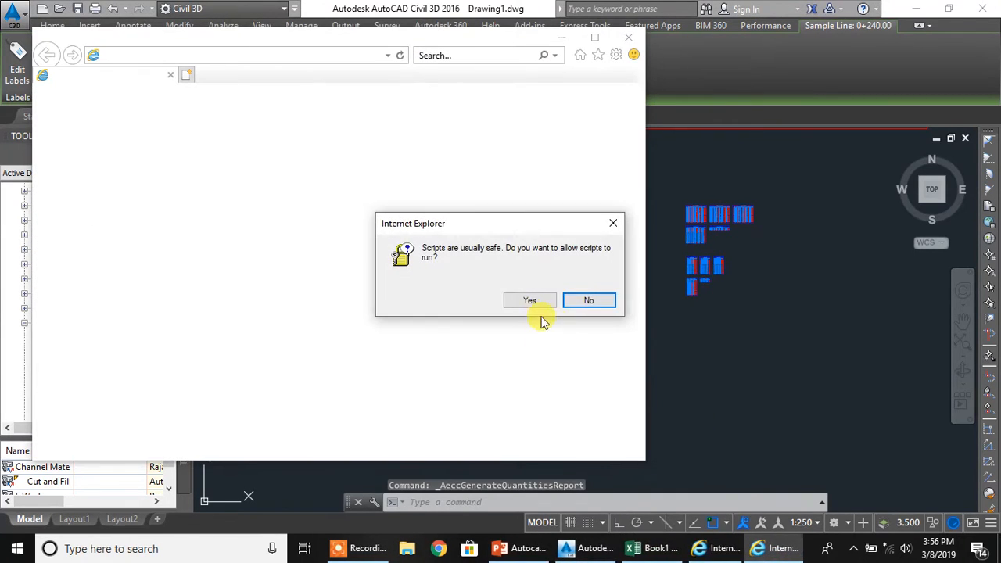
left_click(531, 297)
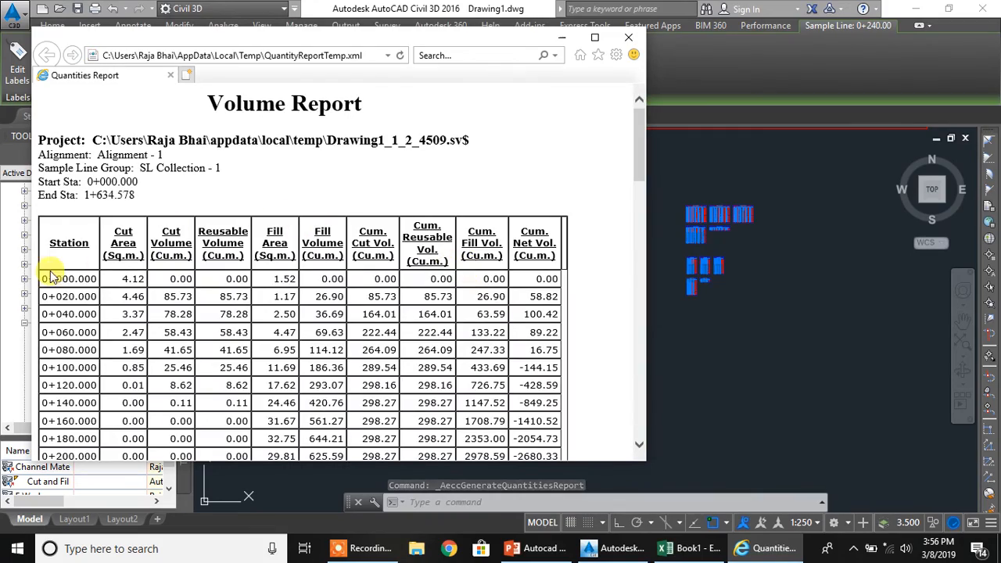
Copy the whole Volume Report table through station 1+634.578 into Excel's Book1, starting at cell A1.
left_click_drag(49, 230, 604, 432)
scroll(415, 384, "down", 8)
scroll(424, 351, "down", 8)
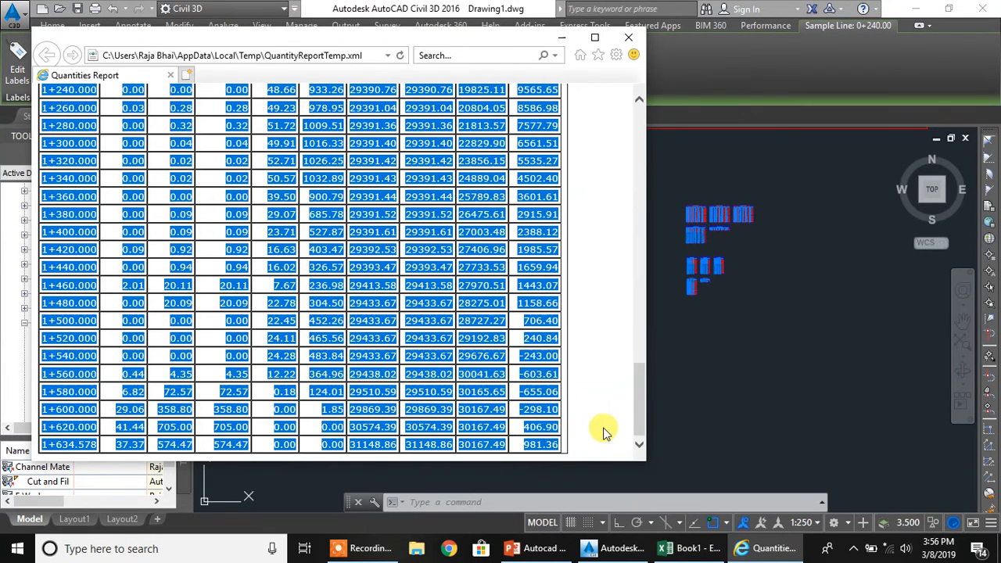
left_click(690, 548)
left_click(50, 159)
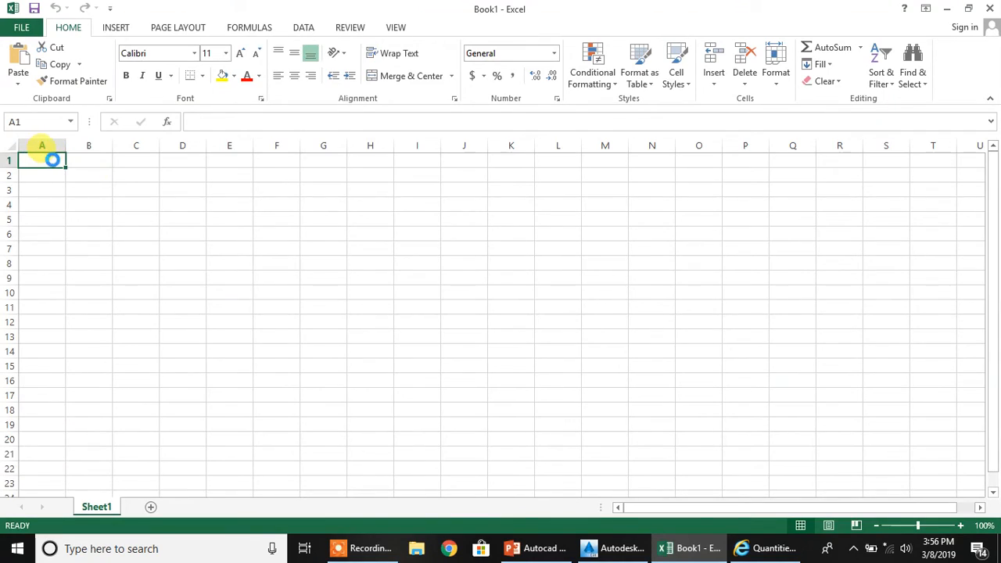
key("ctrl+v")
Delete the empty column K beside the pasted volume table.
left_click(597, 293)
scroll(525, 290, "down", 6)
scroll(525, 290, "up", 6)
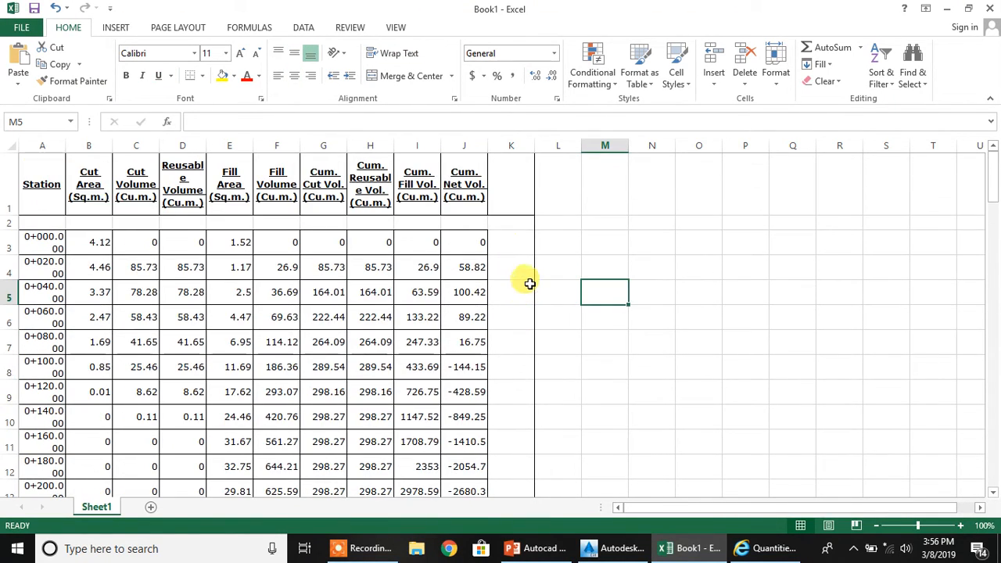
right_click(518, 145)
left_click(566, 266)
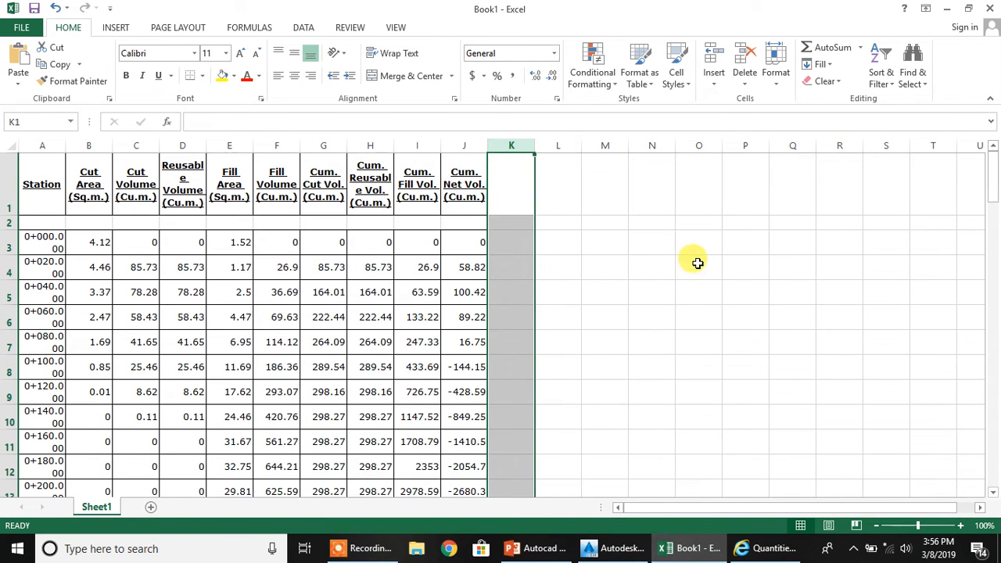
left_click(639, 283)
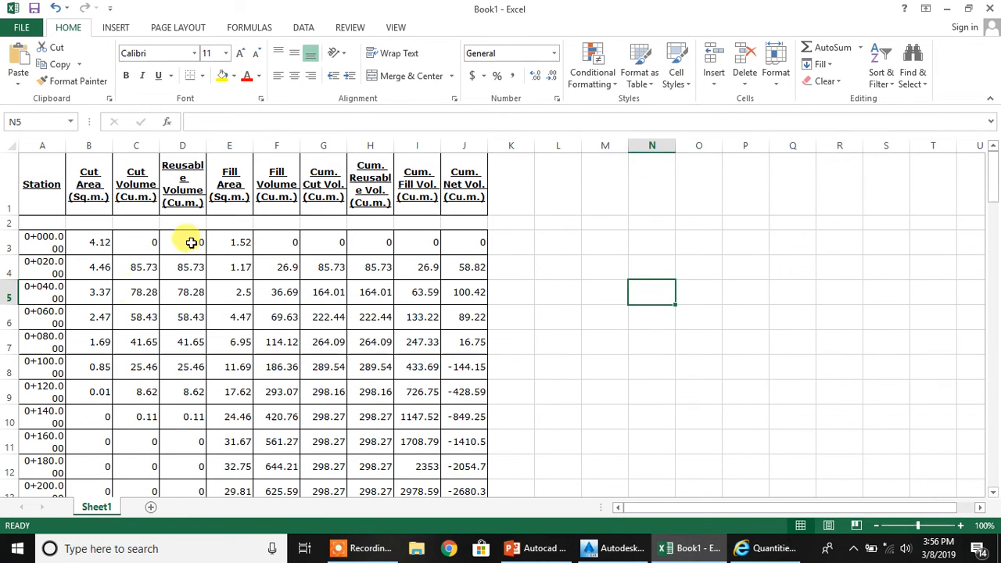
Check the pasted rows and widen the Station column so each station value fits on one line.
scroll(141, 316, "down", 13)
scroll(129, 289, "up", 11)
scroll(128, 289, "up", 2)
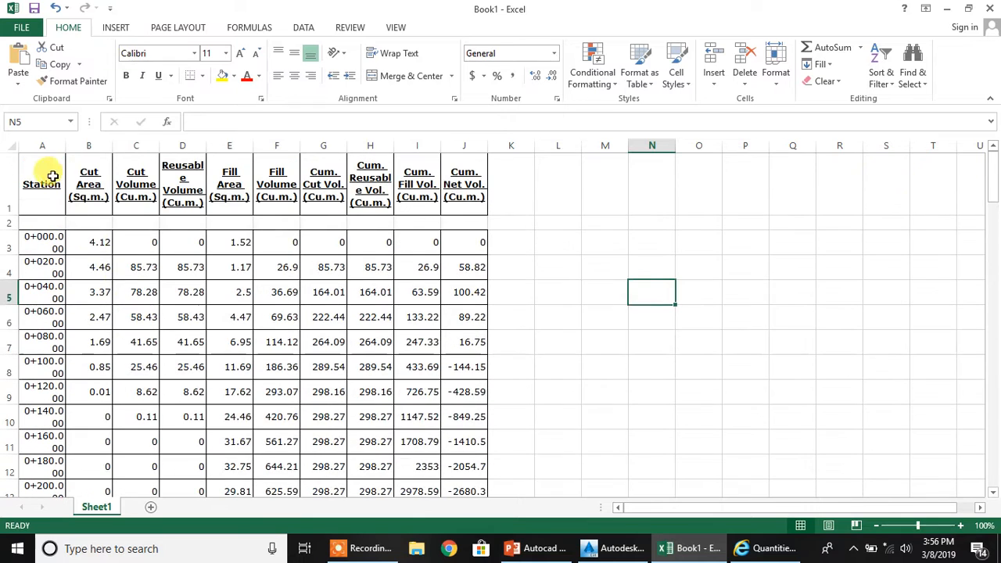
left_click_drag(66, 145, 83, 145)
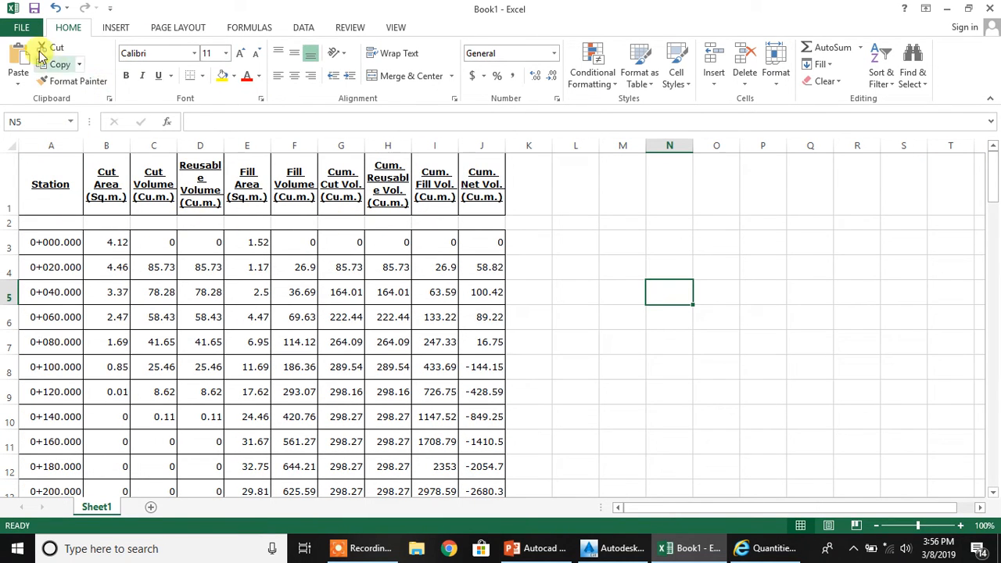
Close the Book1 workbook without saving, and close the Volume Report to return to the Civil 3D drawing.
left_click(990, 8)
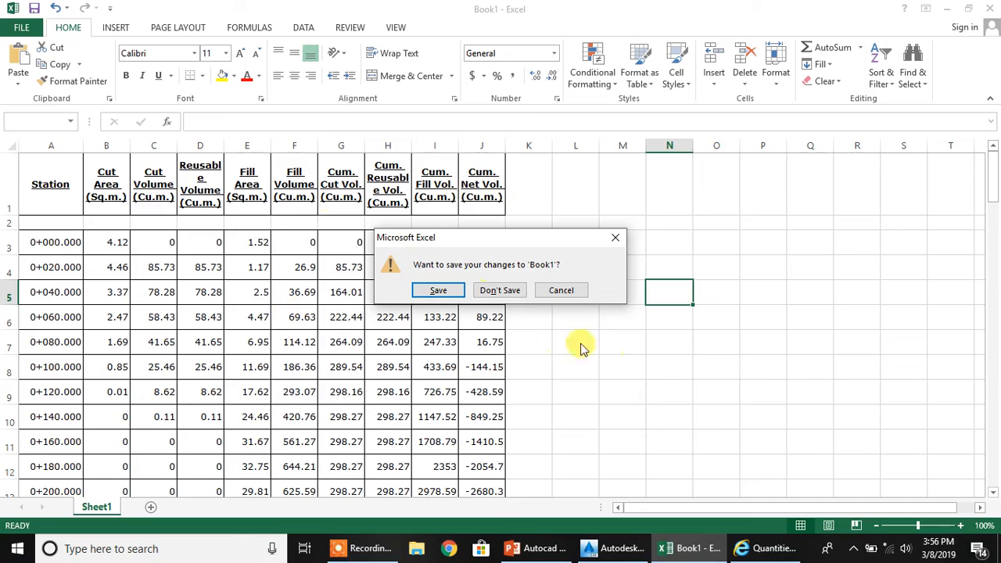
left_click(510, 290)
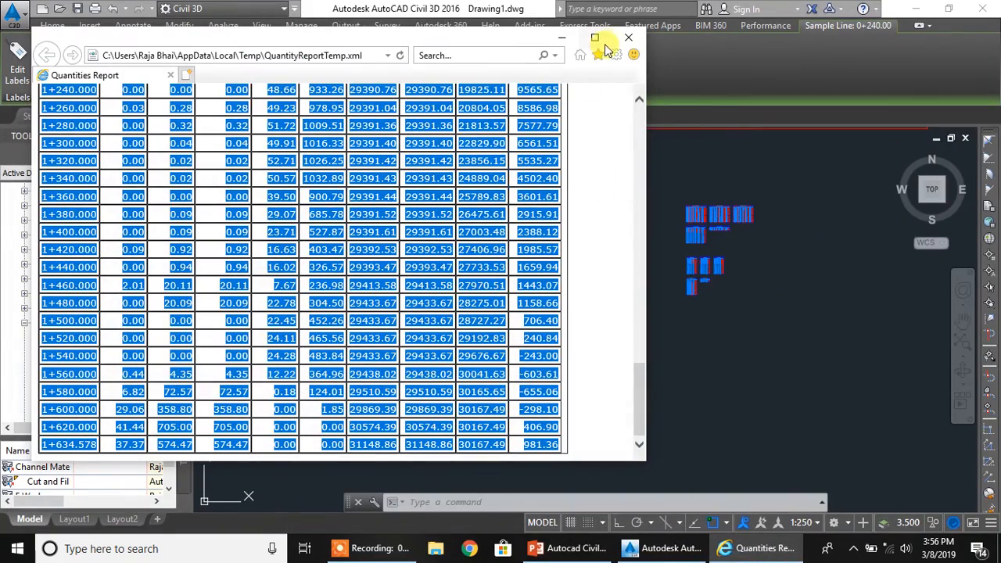
left_click(628, 37)
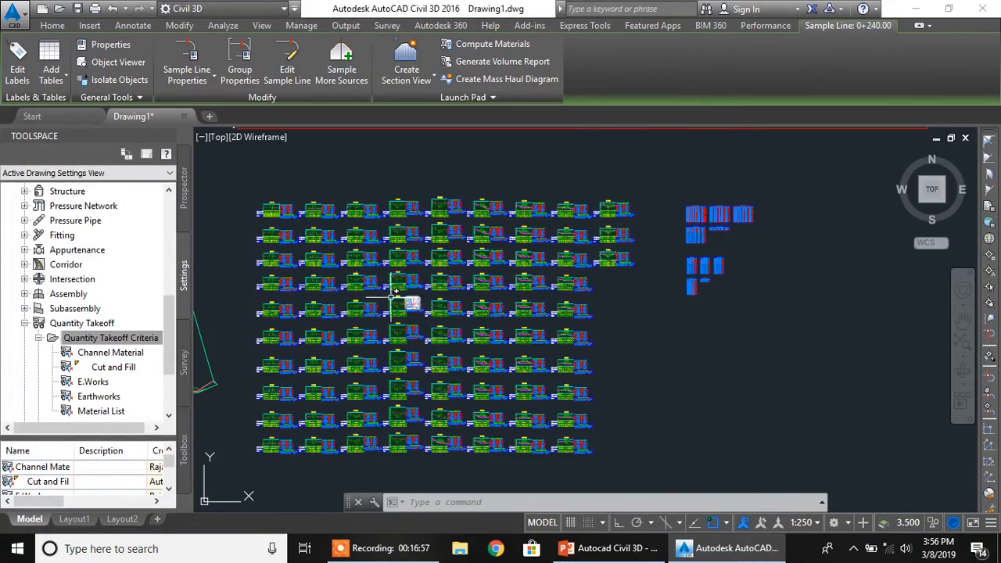
Examine the 0+240.00 section view, including the channel lining, side slopes and offset and elevation labels.
scroll(313, 270, "up", 8)
mouse_move(302, 191)
middle_mouse_down()
mouse_move(368, 292)
mouse_move(347, 284)
mouse_move(350, 294)
middle_mouse_up()
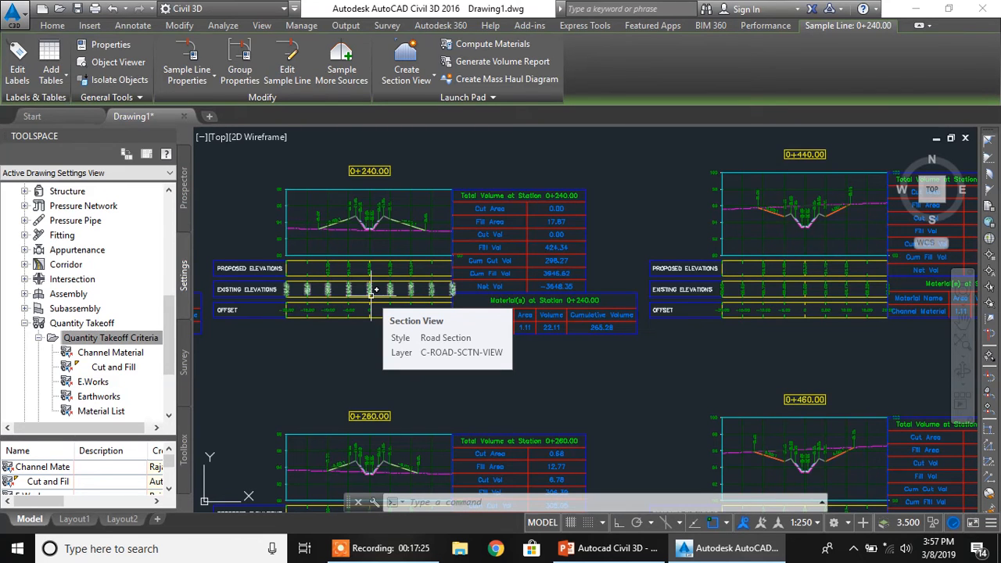
scroll(362, 212, "up", 6)
scroll(362, 213, "down", 6)
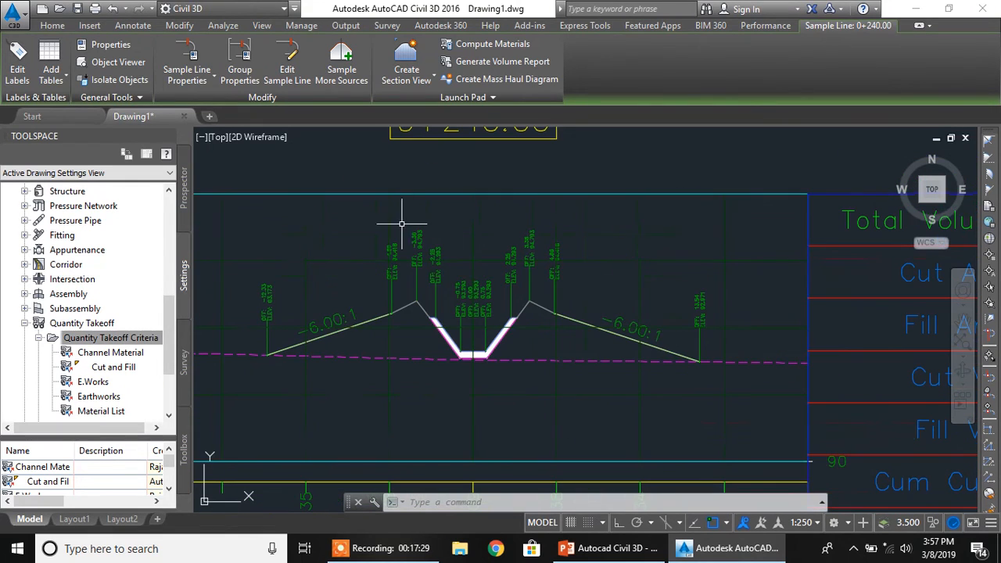
middle_click_drag(435, 331, 450, 315)
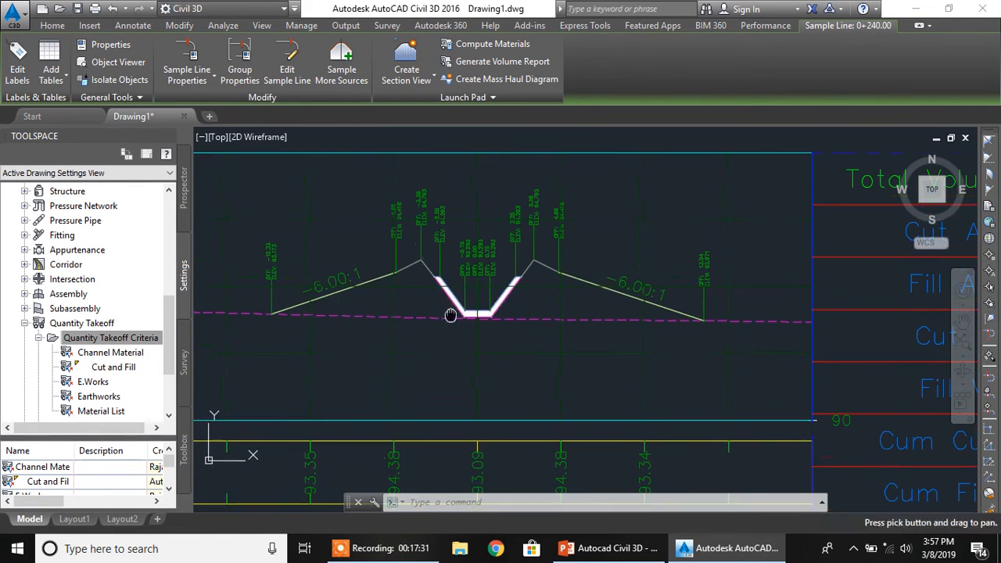